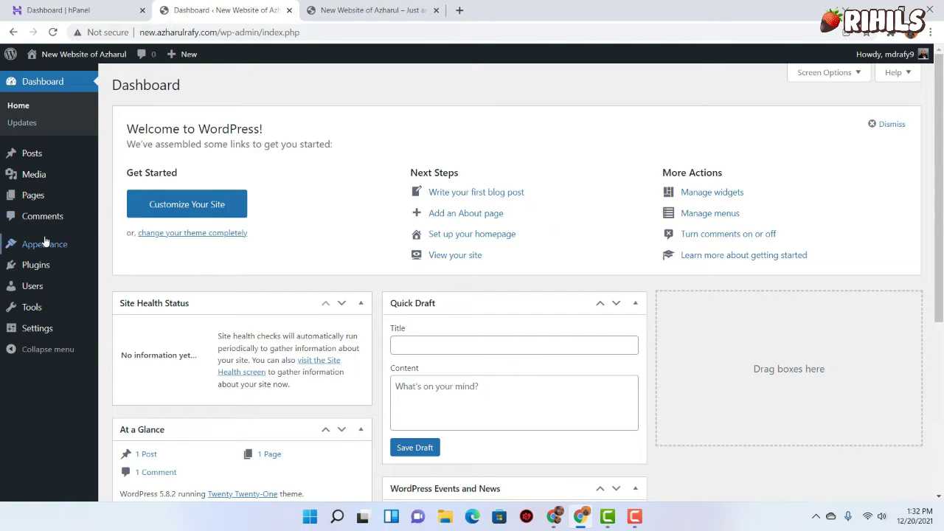
Open the page for adding new themes from the site's installed themes
mouse_move(47, 247)
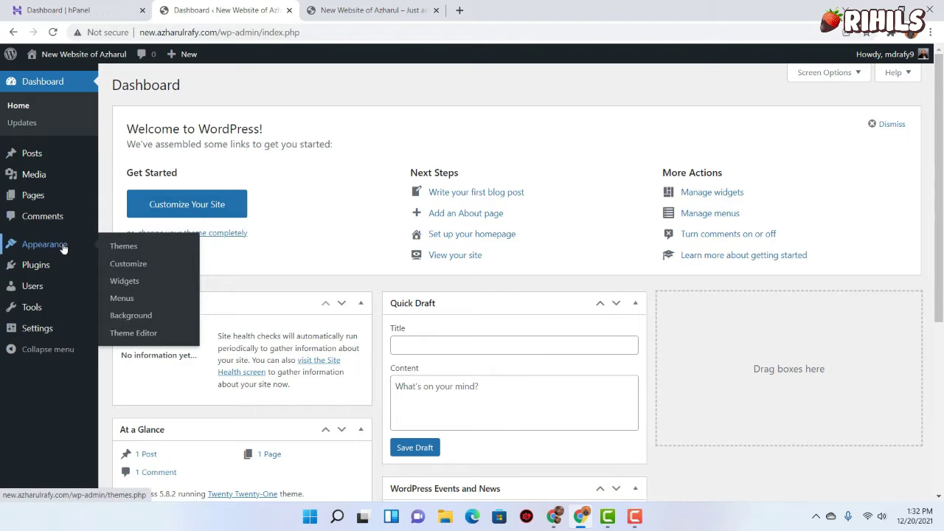
click(152, 252)
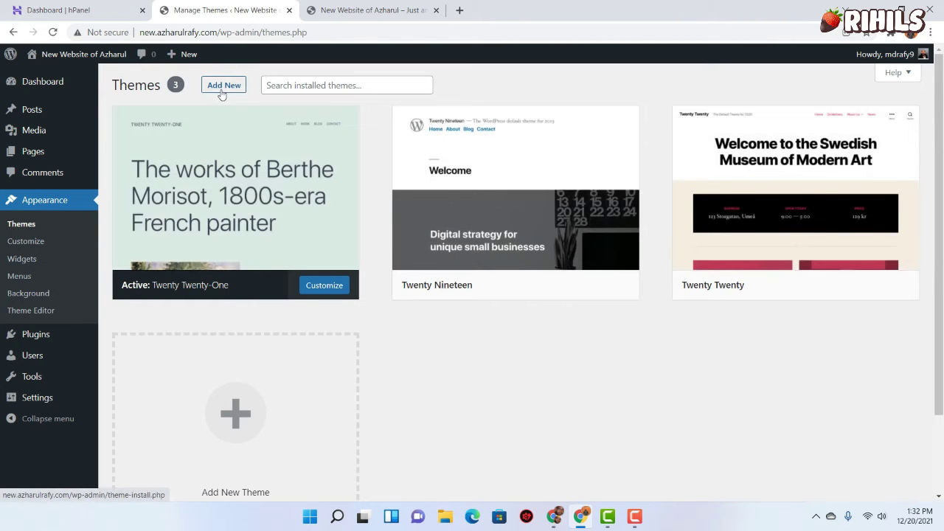
click(222, 85)
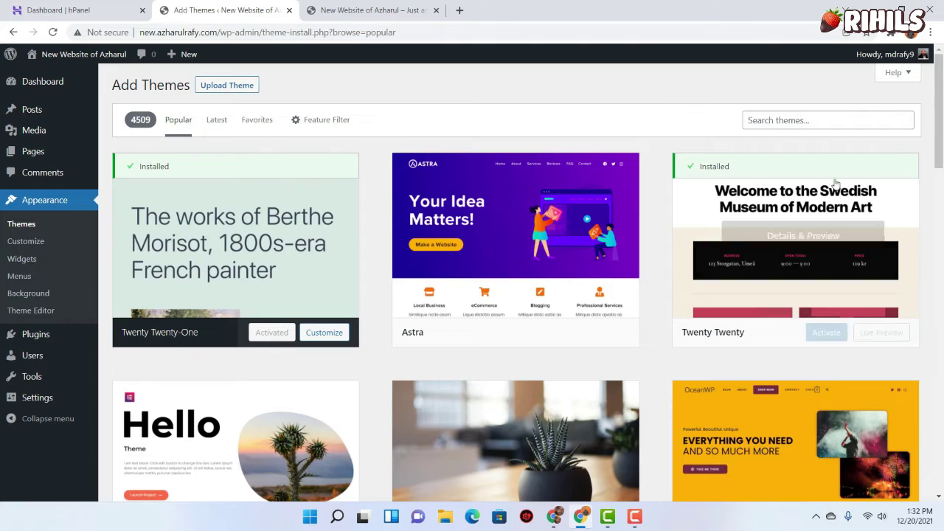
Browse the popular themes in the theme directory and return to the beginning of the list
scroll(801, 273, down, 7)
scroll(345, 285, down, 7)
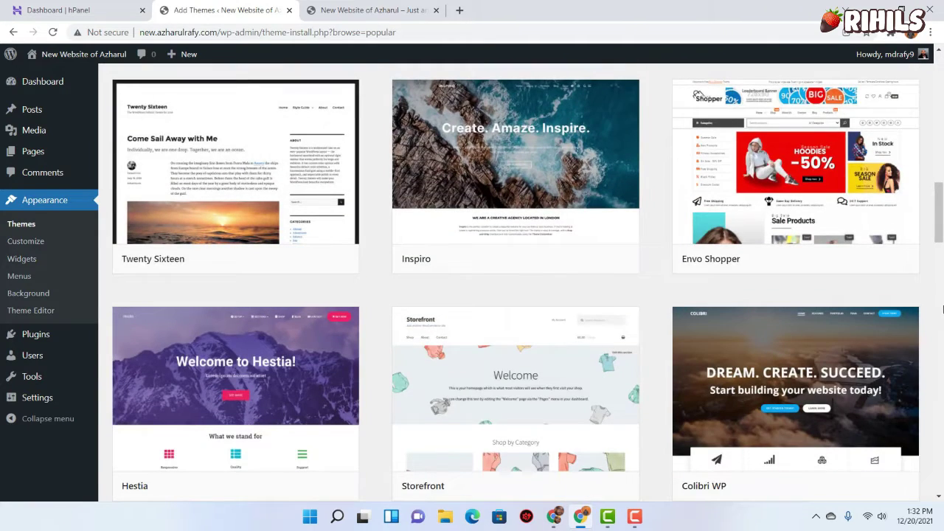
scroll(943, 310, down, 3)
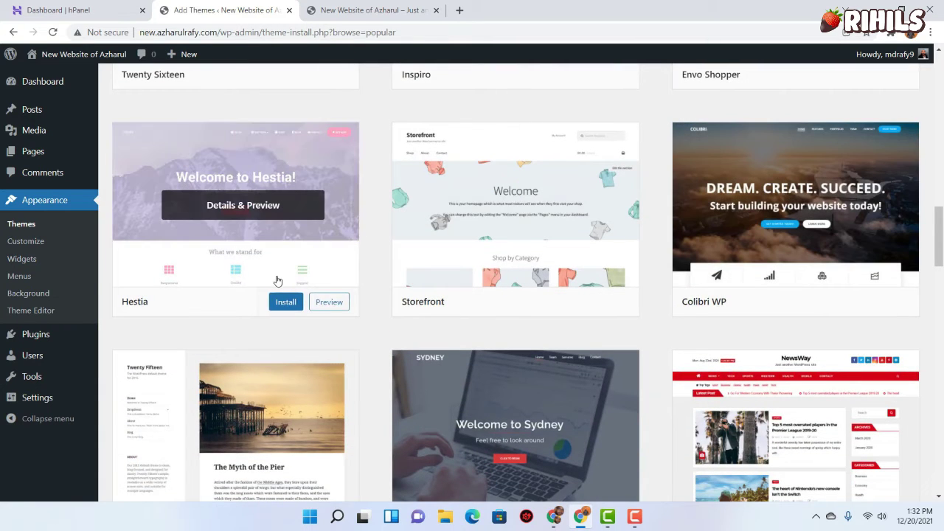
scroll(579, 302, down, 4)
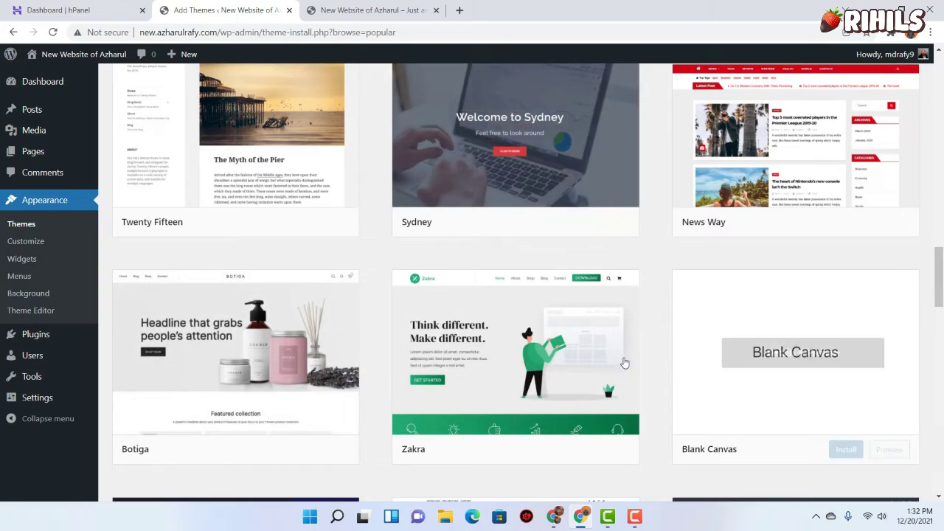
scroll(452, 369, down, 2)
scroll(452, 369, down, 2)
scroll(454, 368, up, 10)
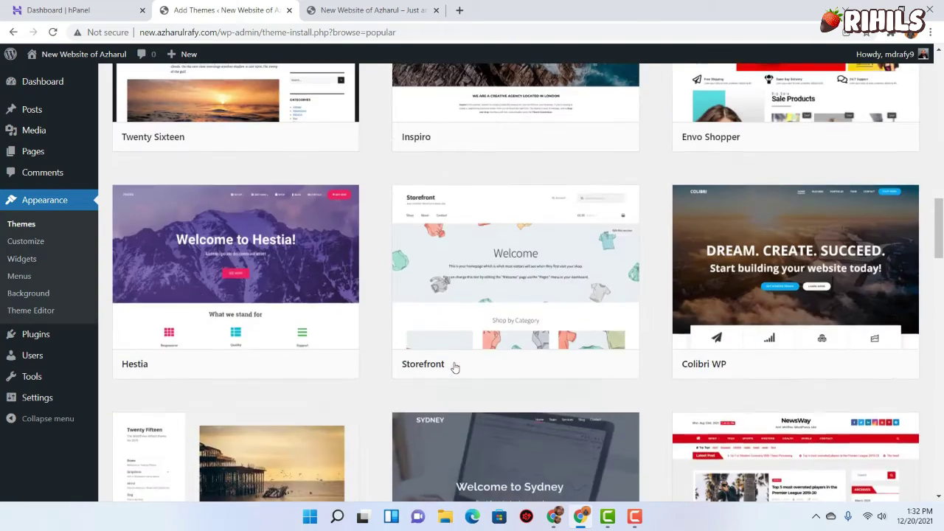
scroll(455, 367, up, 7)
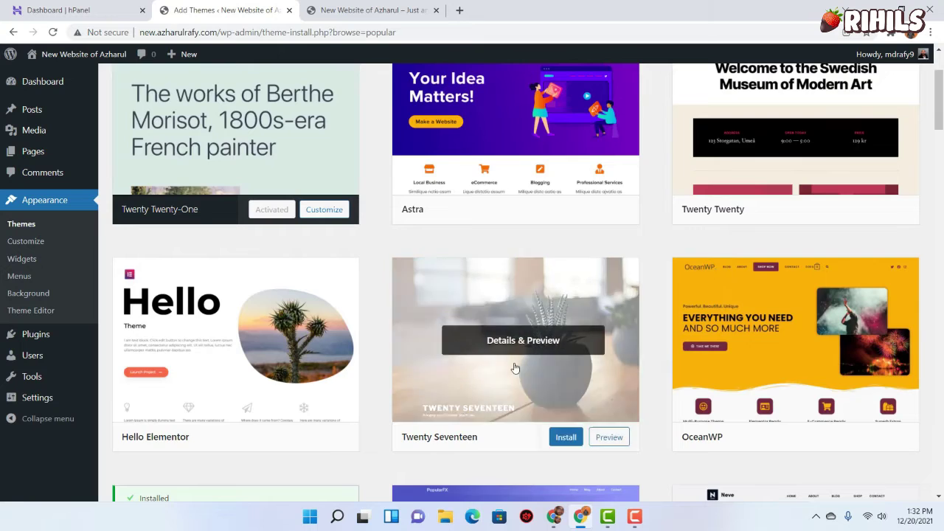
scroll(720, 367, up, 1)
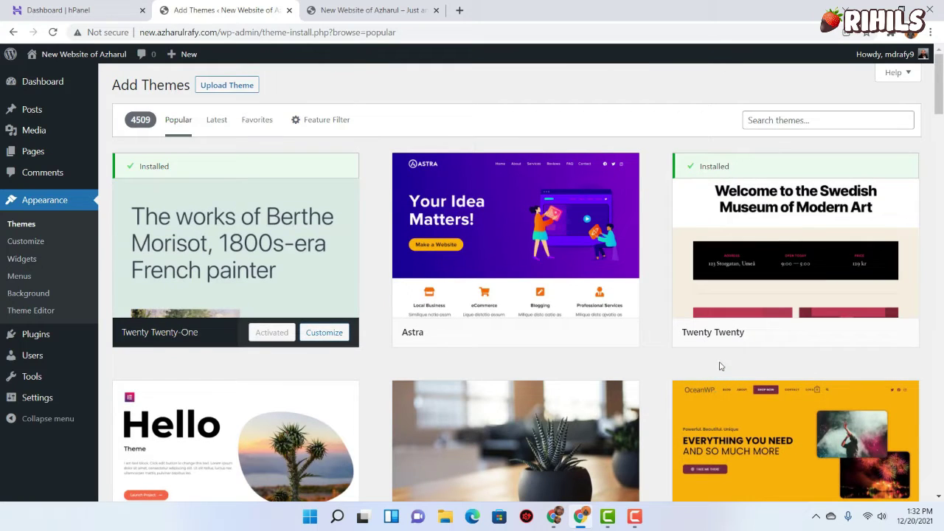
Search the theme directory for "neve" and check the Neve theme's options
click(771, 121)
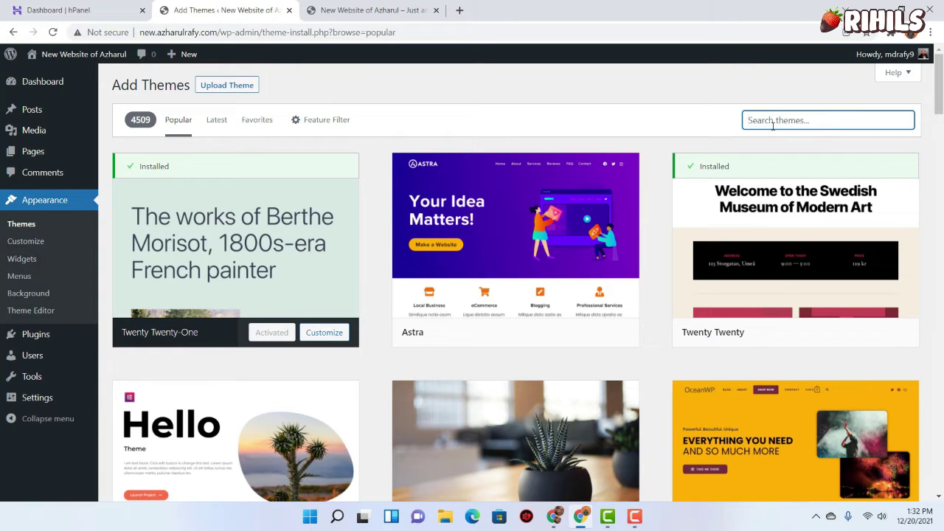
text(neve)
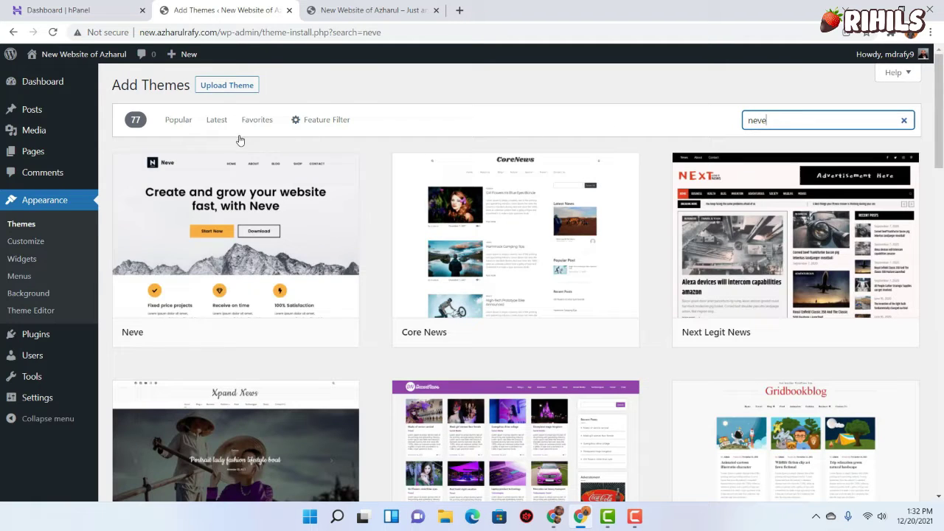
mouse_move(196, 209)
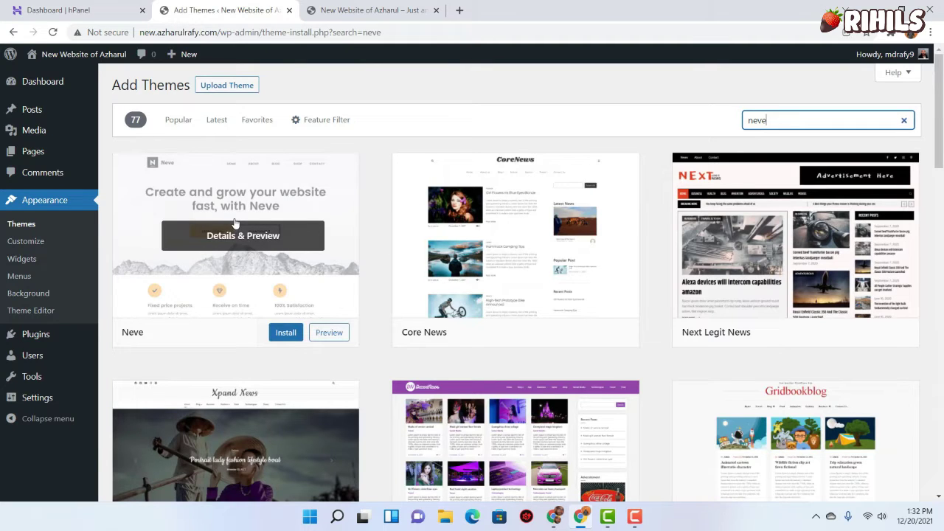
Find the Astra theme by searching for "astra", and install and activate it
double_click(803, 120)
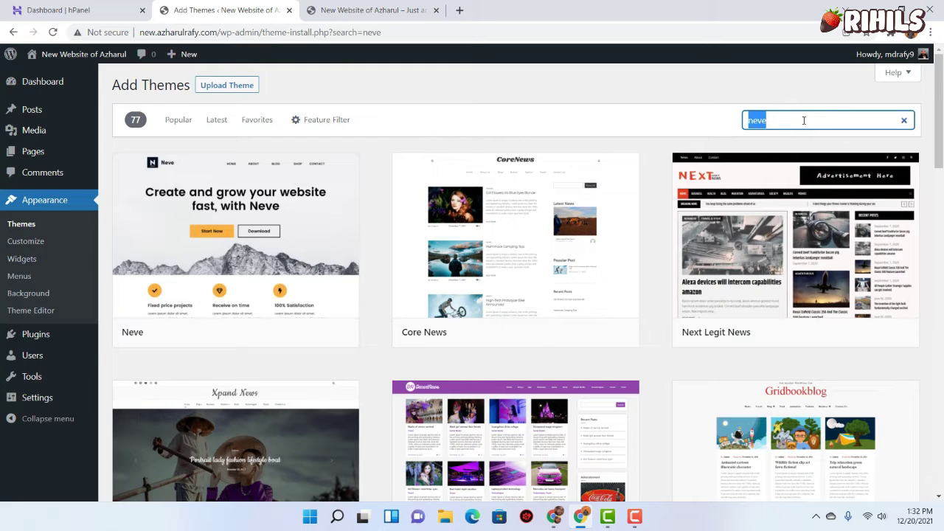
text(astra)
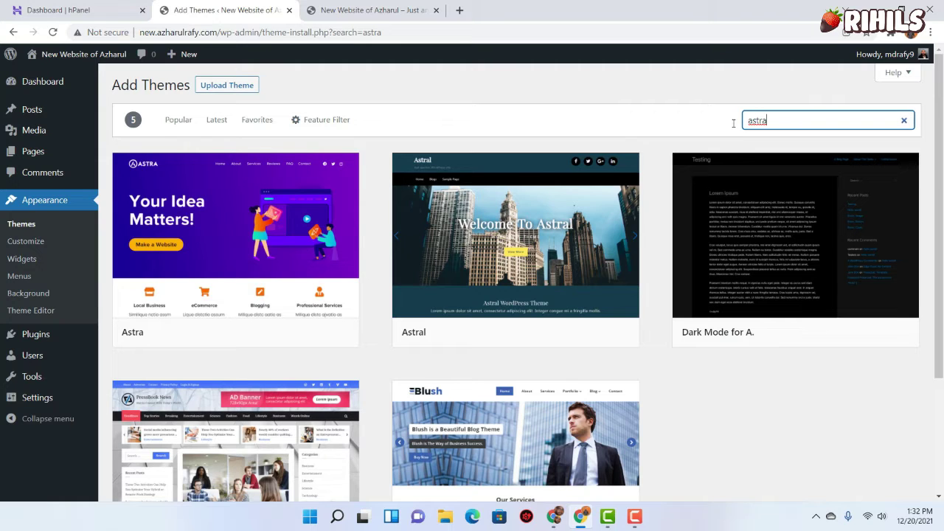
mouse_move(236, 236)
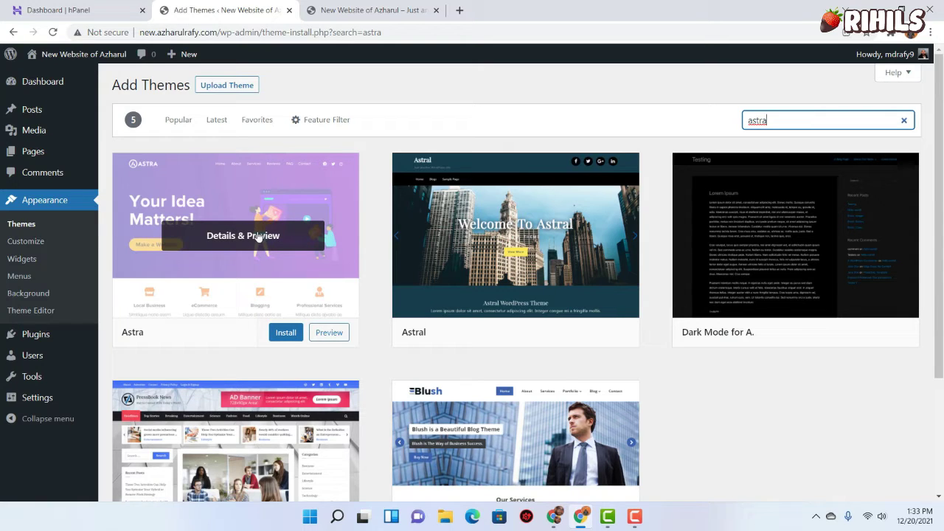
click(285, 332)
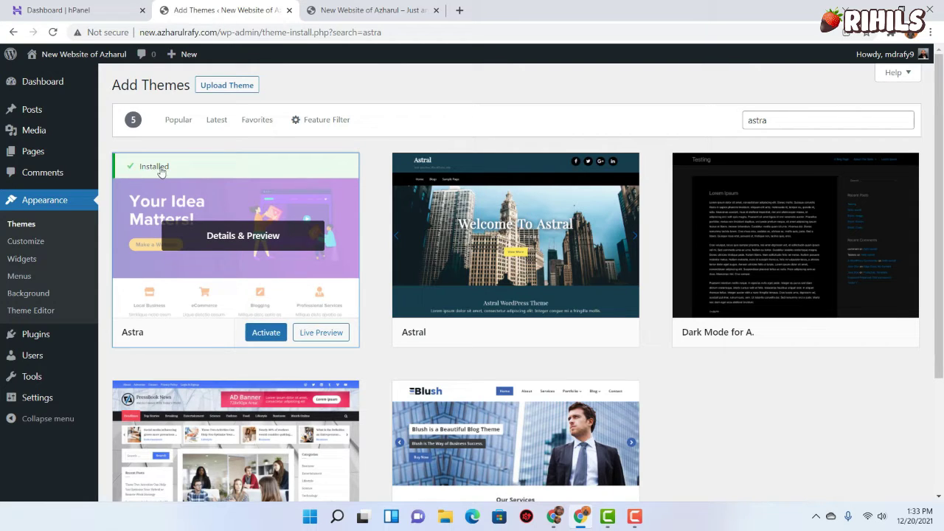
click(263, 336)
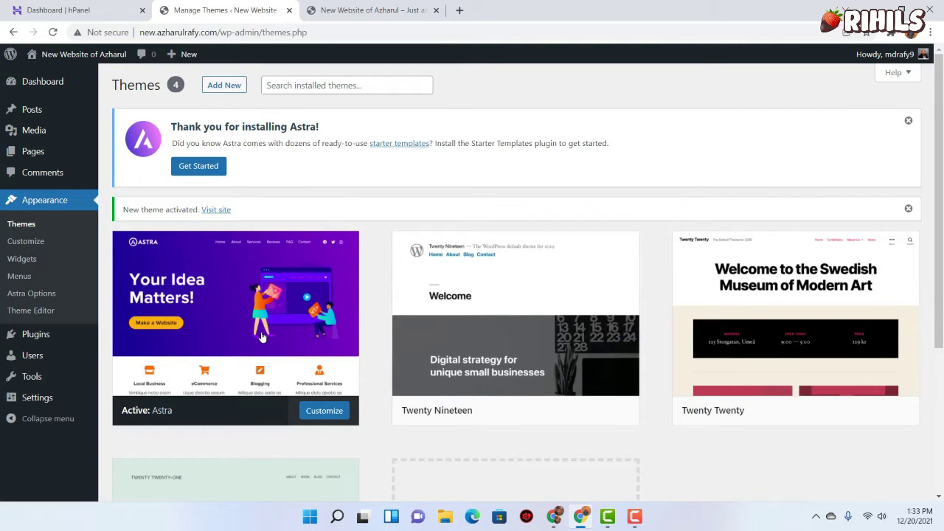
Open the live site in a new tab and compare its Astra design with the old design in the earlier tab
right_click(215, 212)
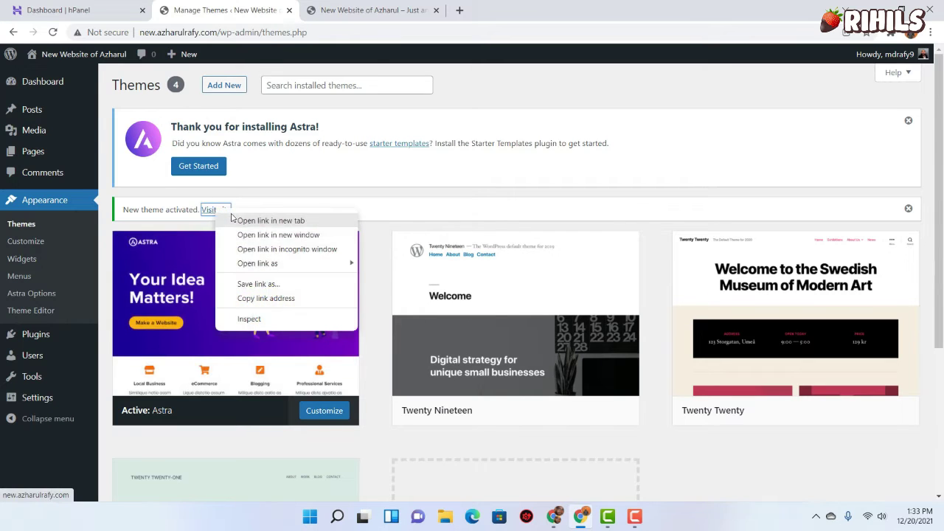
click(233, 219)
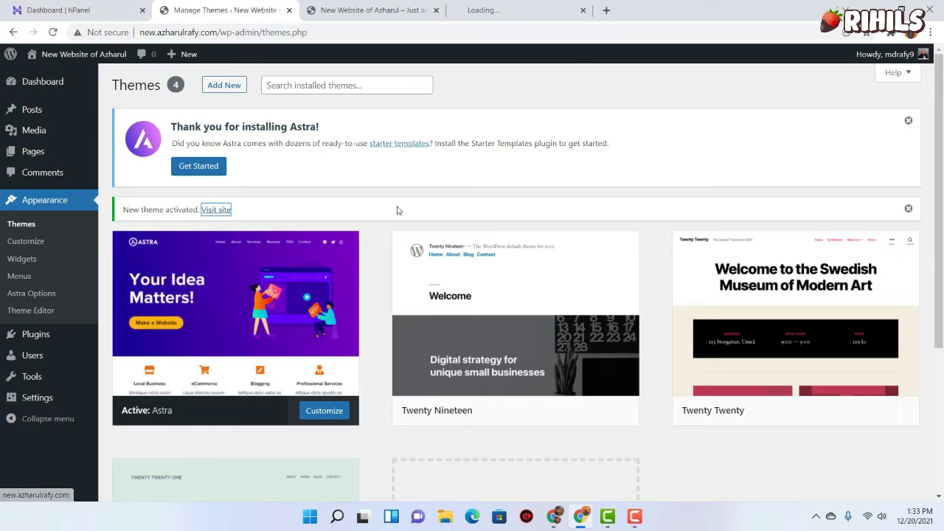
click(516, 6)
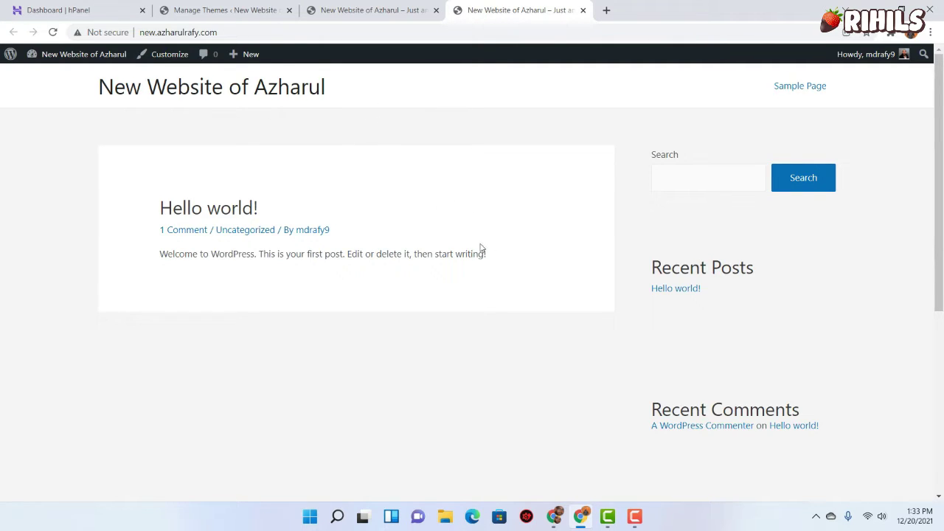
click(373, 9)
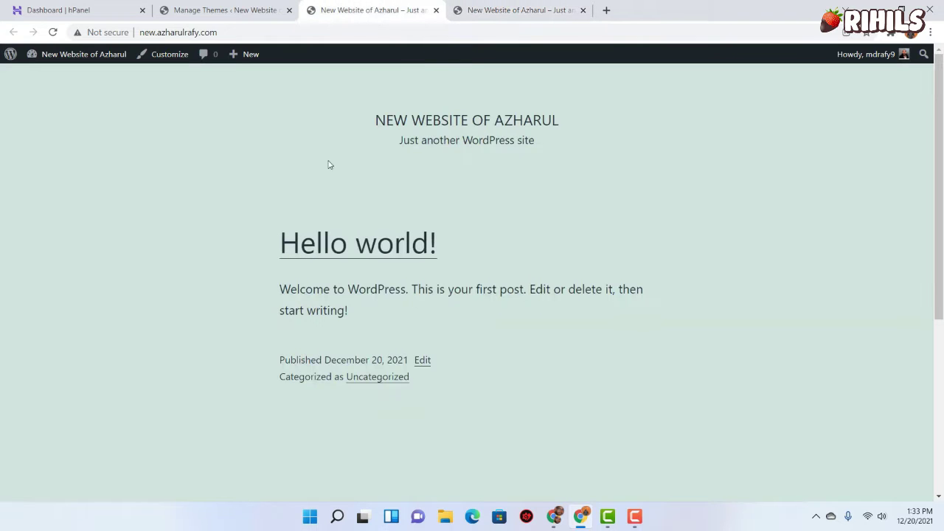
click(509, 9)
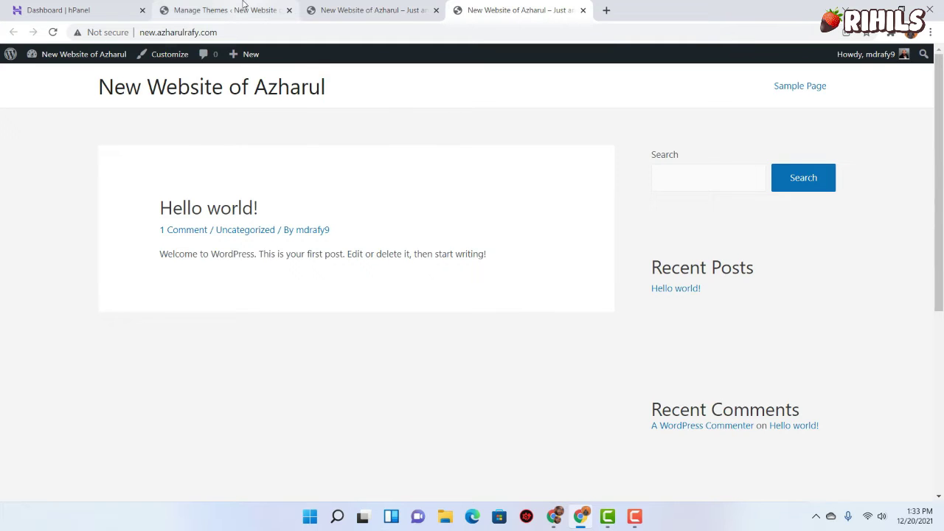
Open Astra's starter templates page in a new browser tab from the theme's welcome notice and switch to it
click(243, 9)
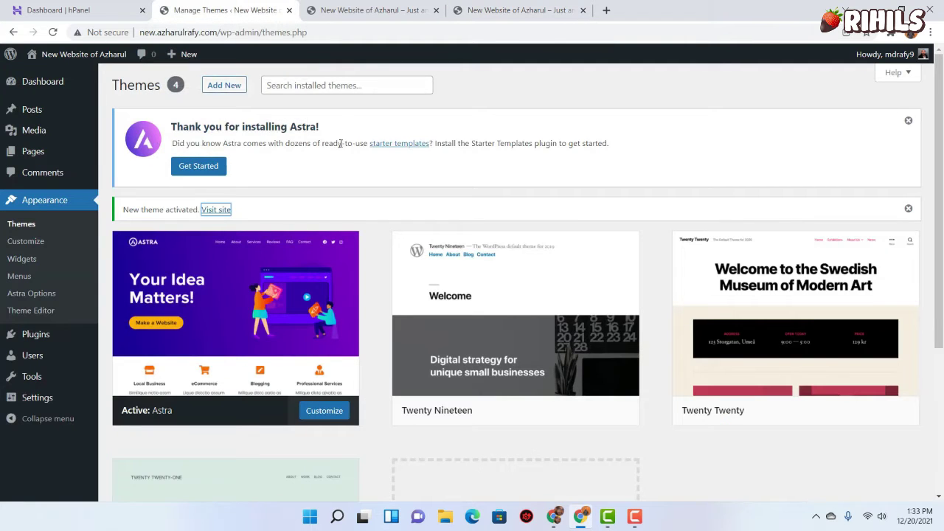
right_click(391, 148)
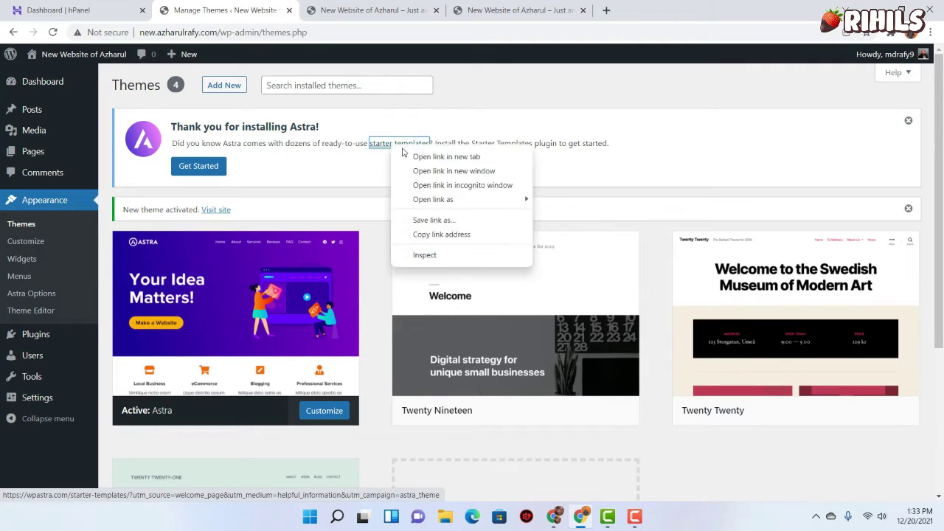
click(409, 154)
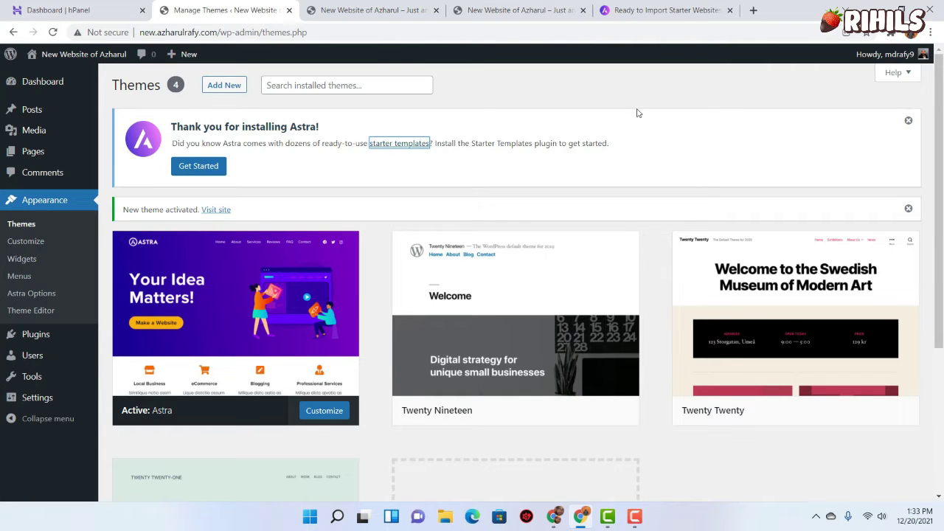
click(676, 5)
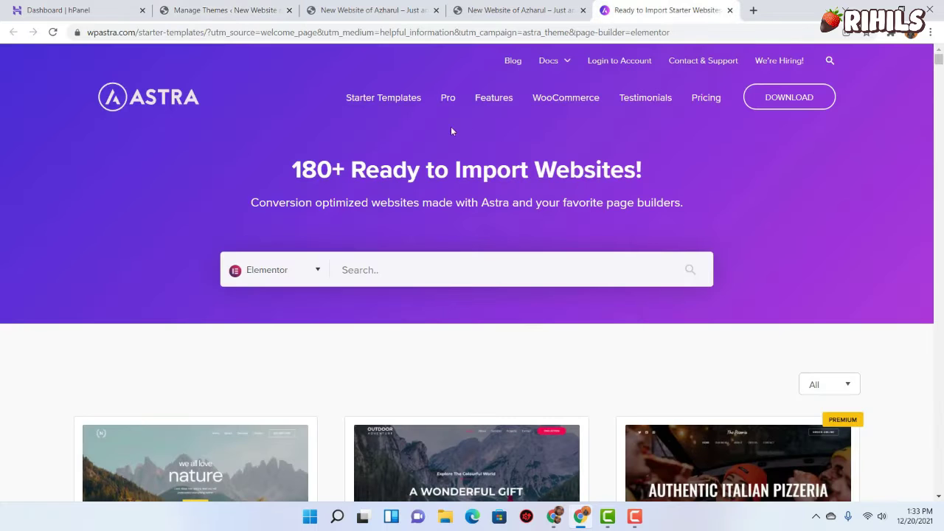
Choose Elementor as the page builder for the starter templates
scroll(452, 131, down, 2)
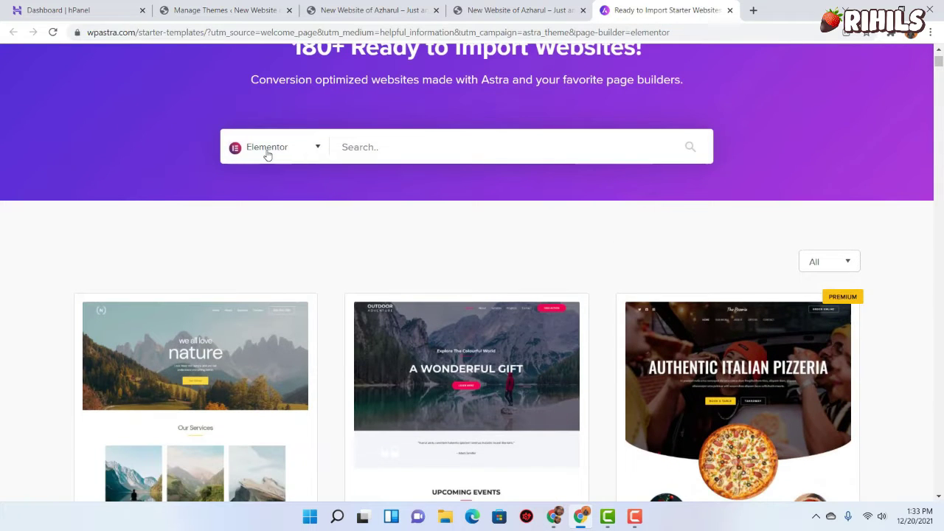
click(276, 152)
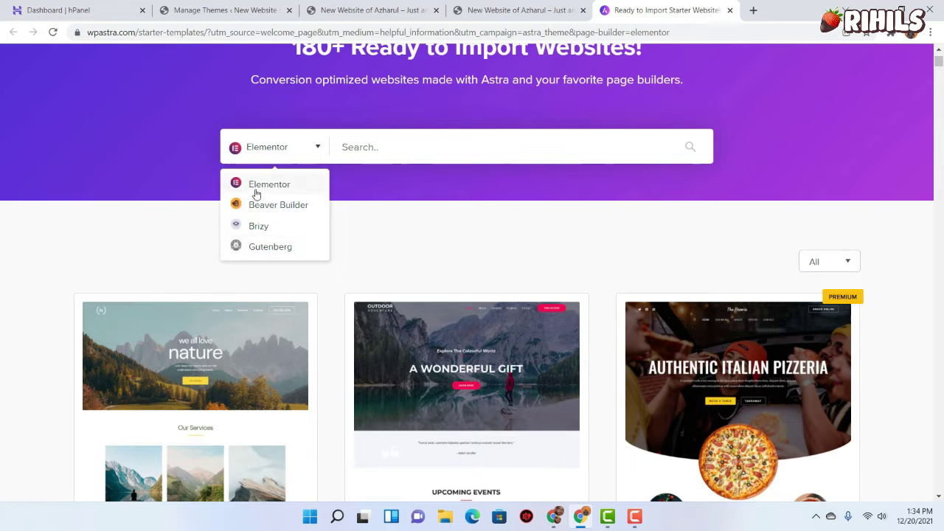
click(278, 190)
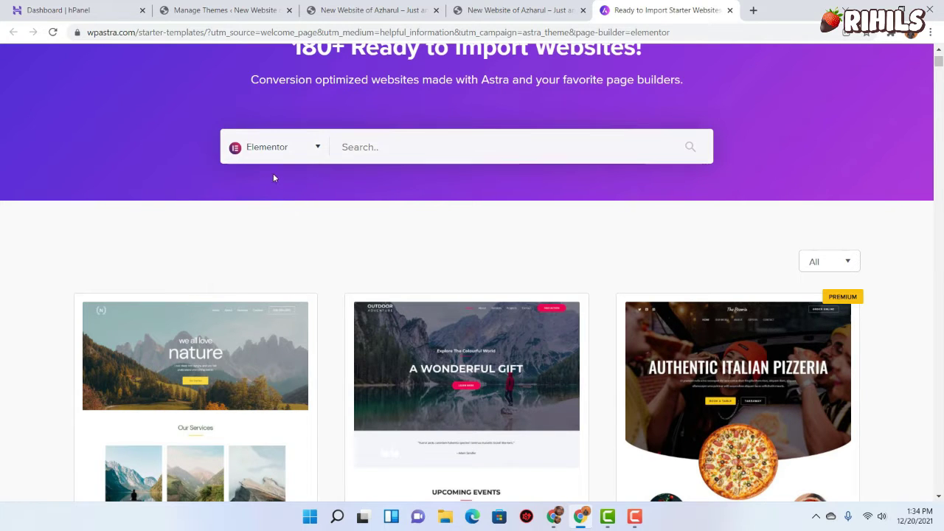
Browse the Elementor starter templates, checking which designs are free and which are premium
scroll(284, 167, down, 1)
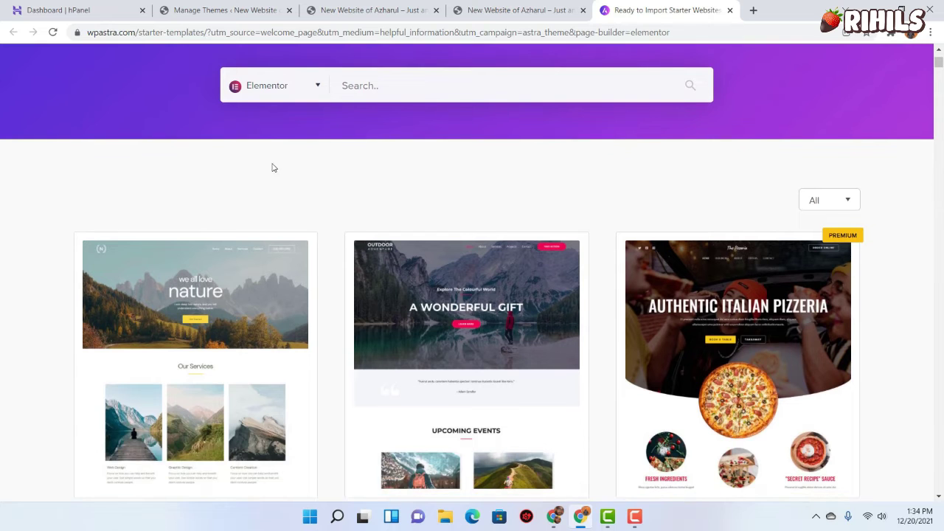
scroll(272, 164, down, 1)
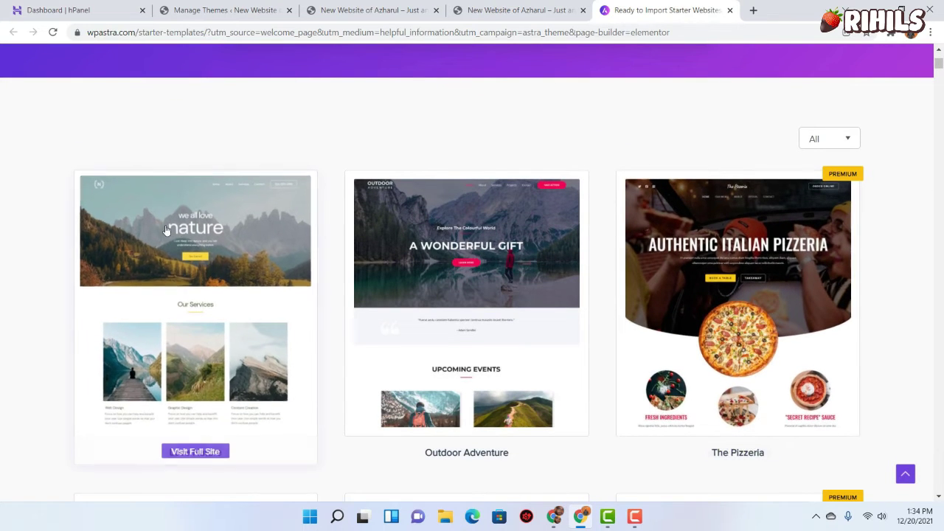
mouse_move(817, 180)
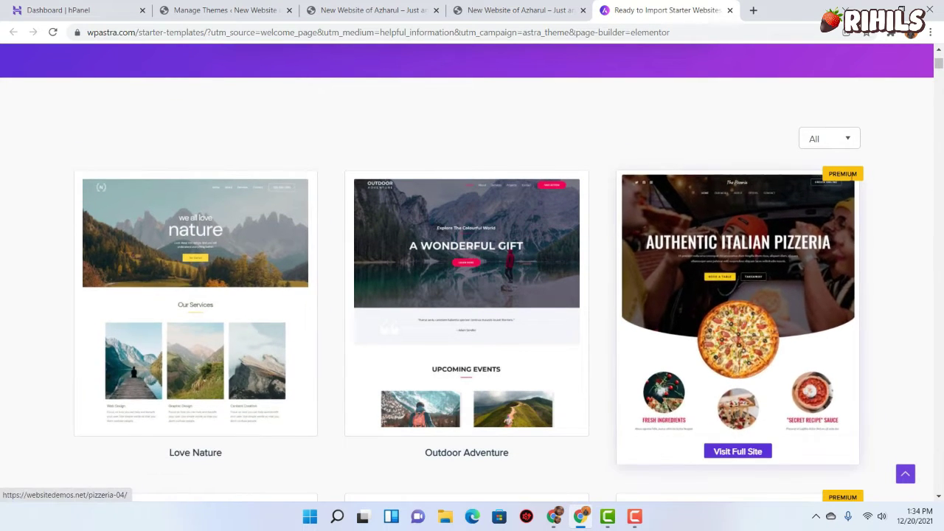
scroll(838, 233, down, 8)
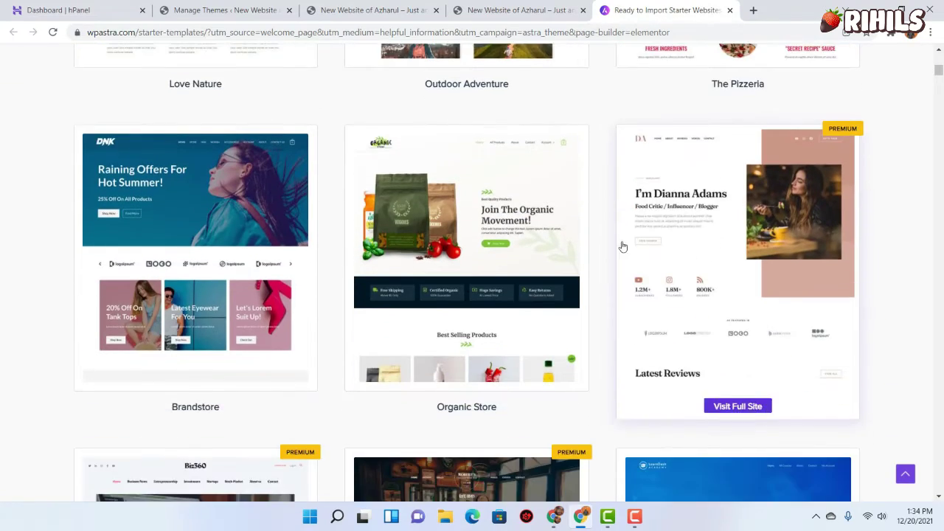
scroll(826, 297, down, 15)
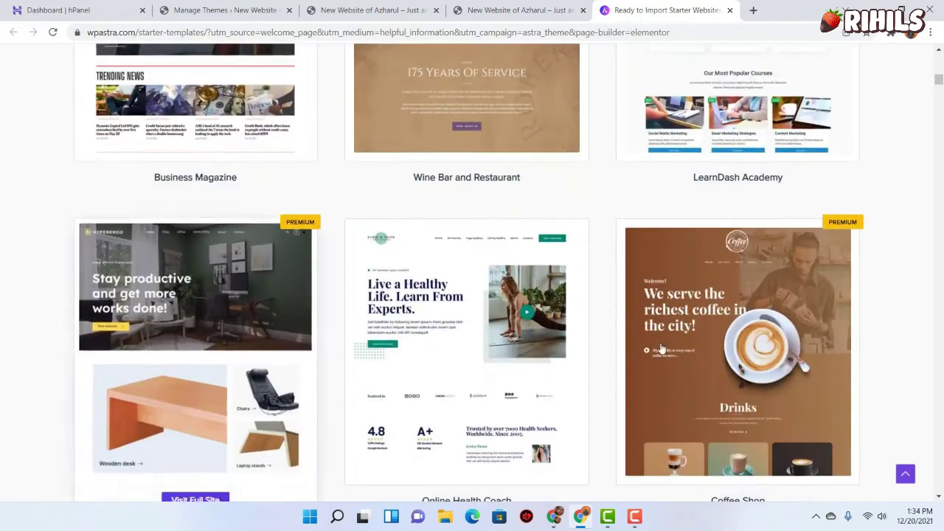
scroll(190, 282, down, 10)
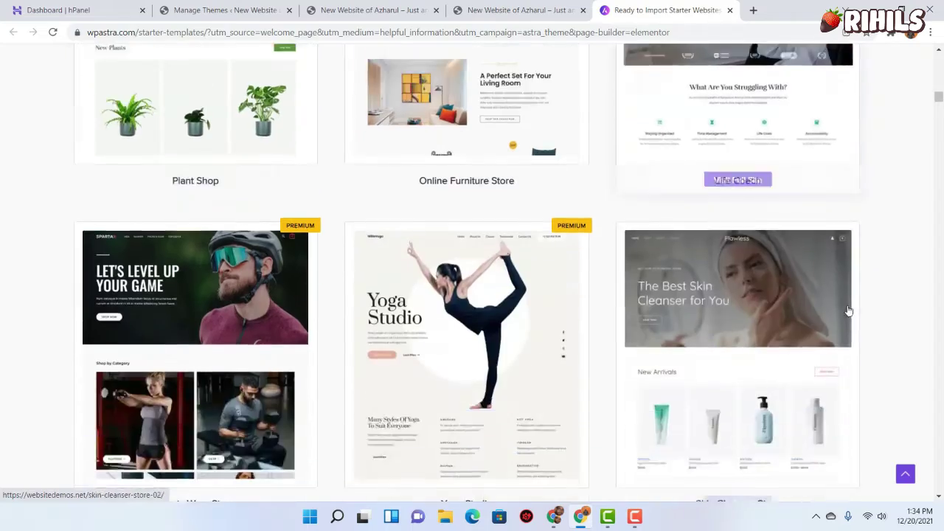
Return to the WordPress themes page and install the Starter Templates plugin from Astra's welcome notice
scroll(48, 315, up, 20)
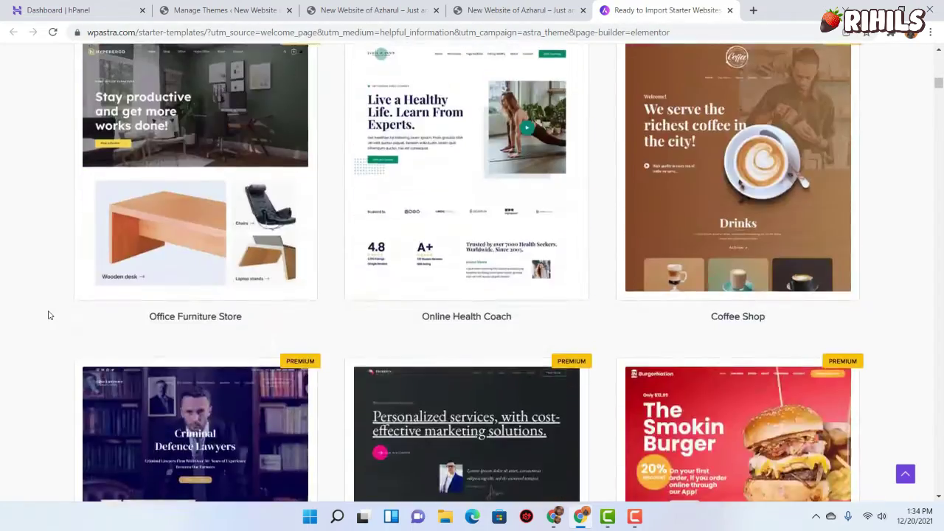
scroll(638, 174, up, 5)
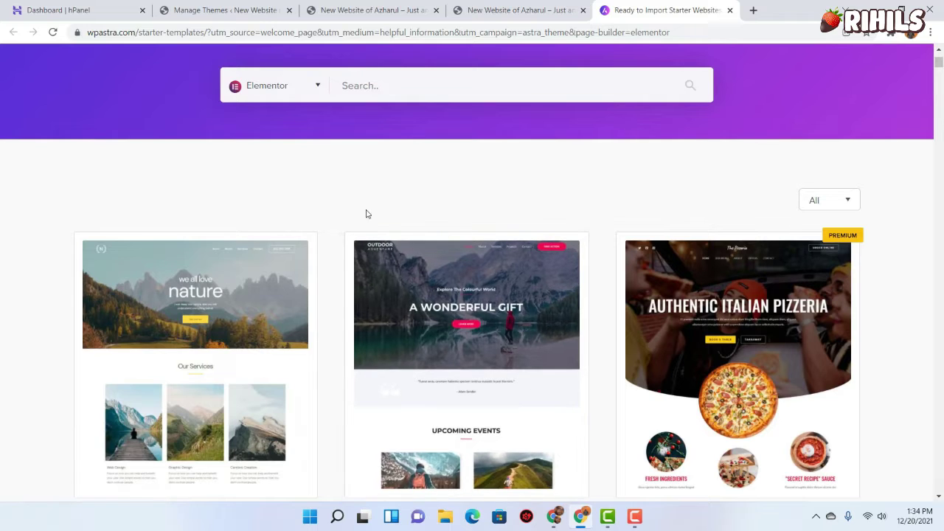
click(238, 8)
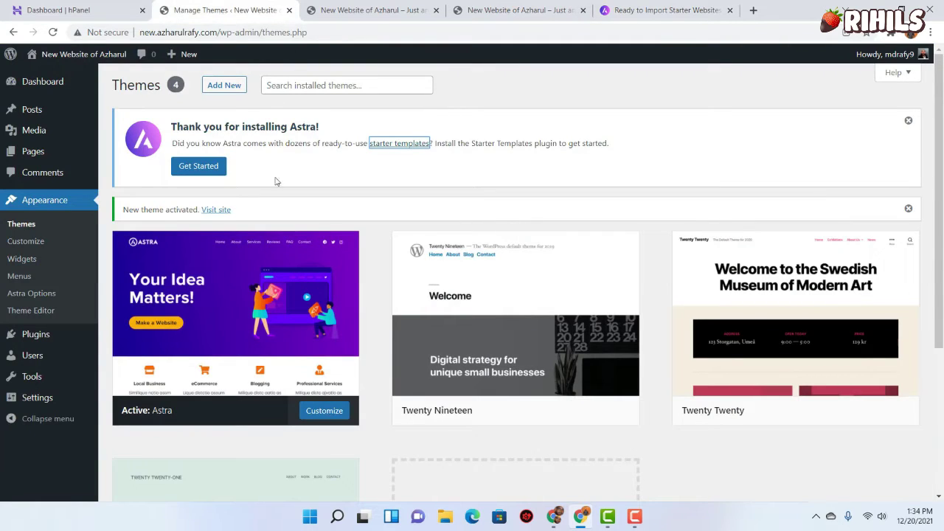
click(184, 172)
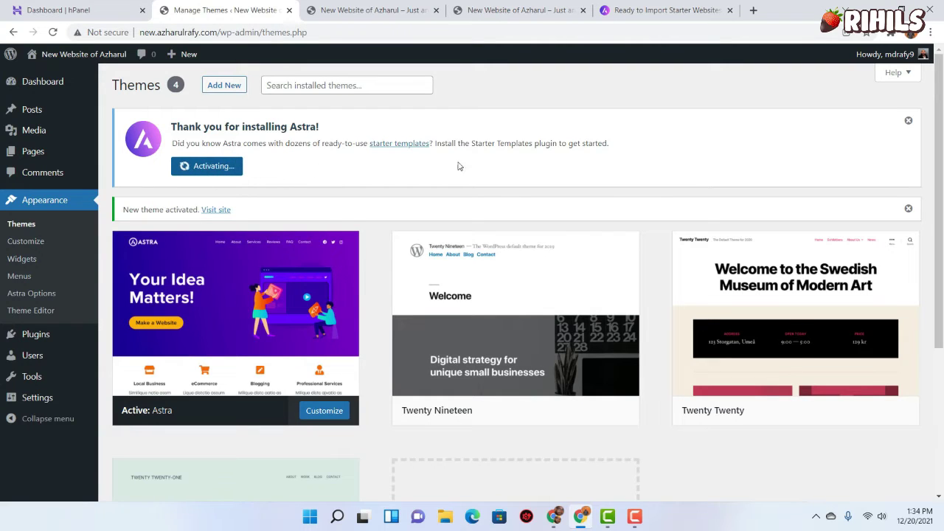
Start building the website with Starter Templates and choose Elementor as the page builder
drag(483, 145, 546, 146)
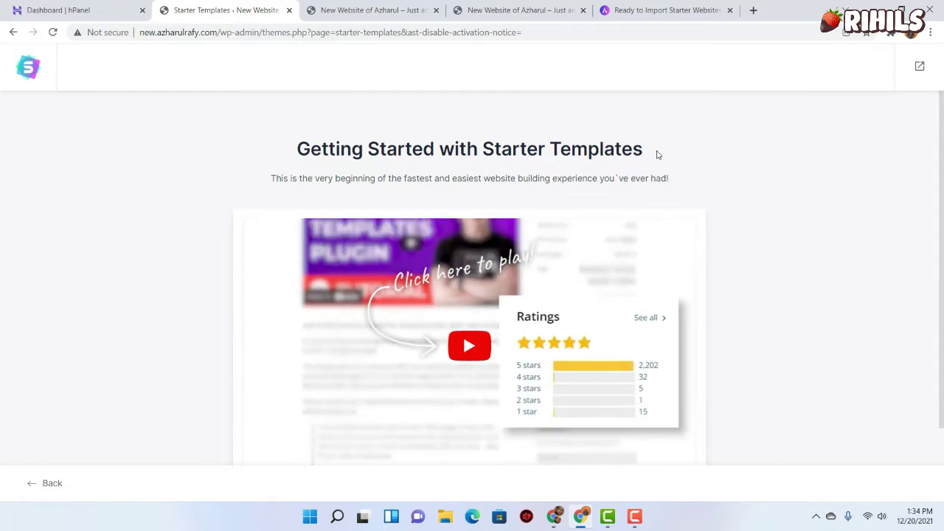
scroll(204, 310, down, 1)
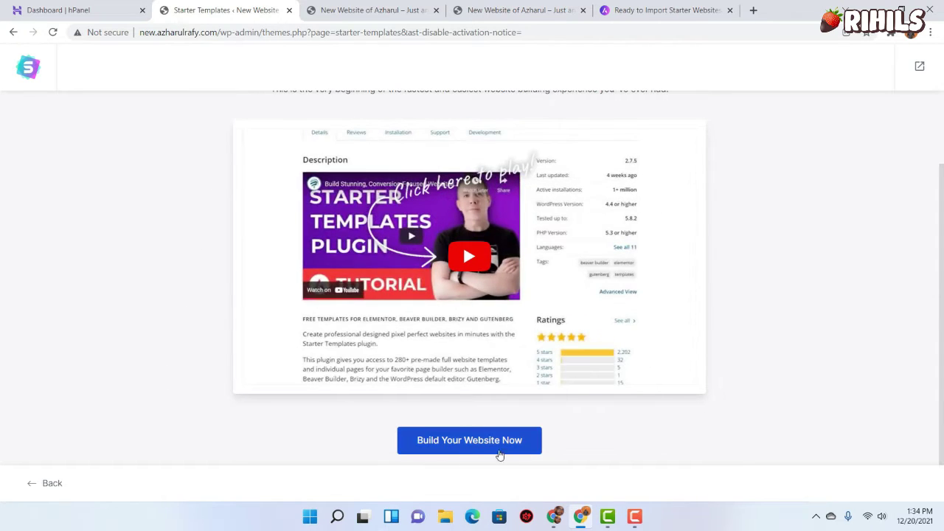
click(522, 451)
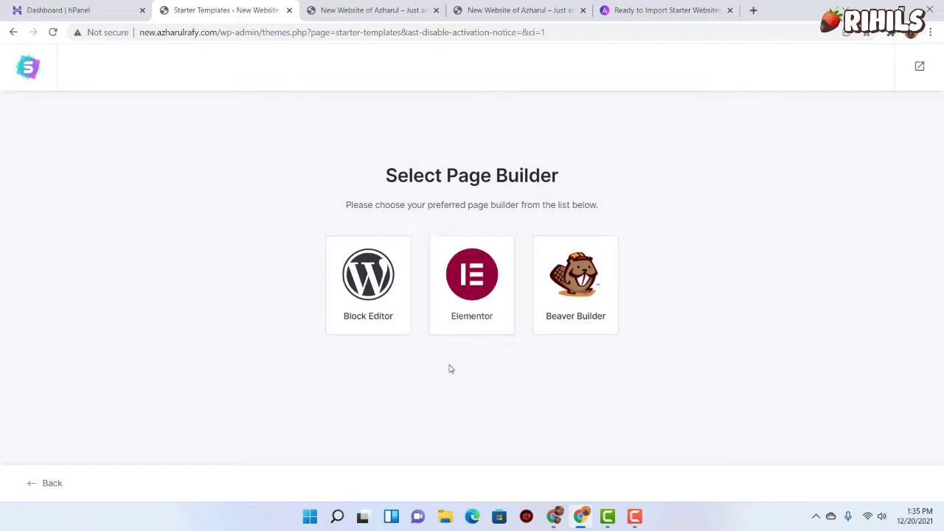
click(480, 281)
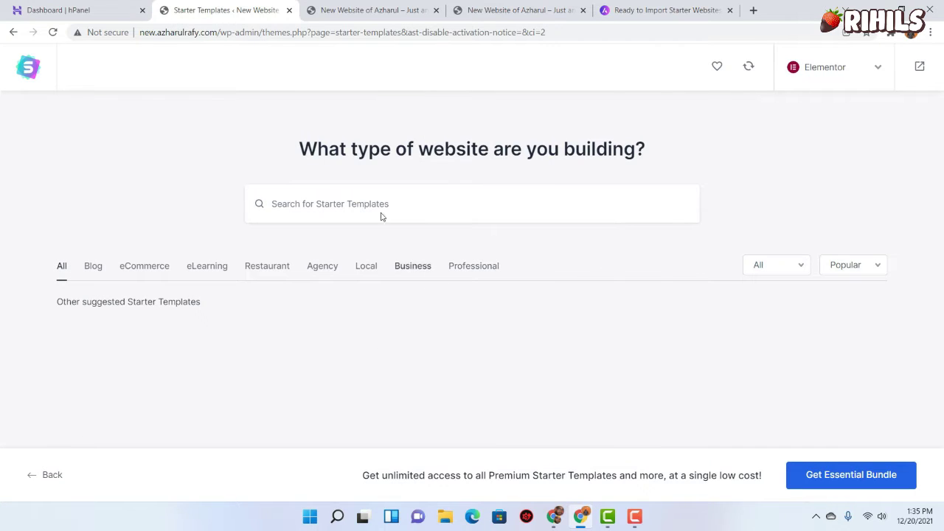
Reload the empty starter template library and browse the full list of Elementor designs
drag(77, 312, 188, 306)
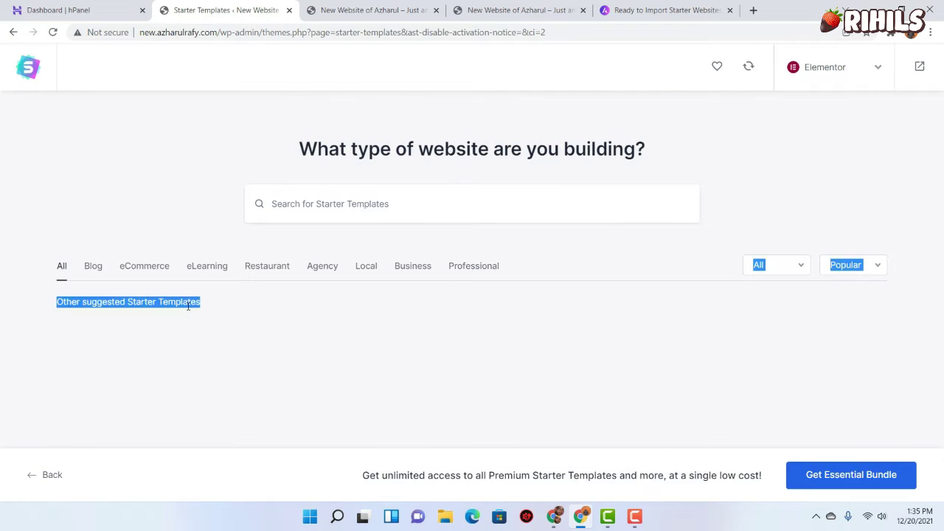
click(30, 75)
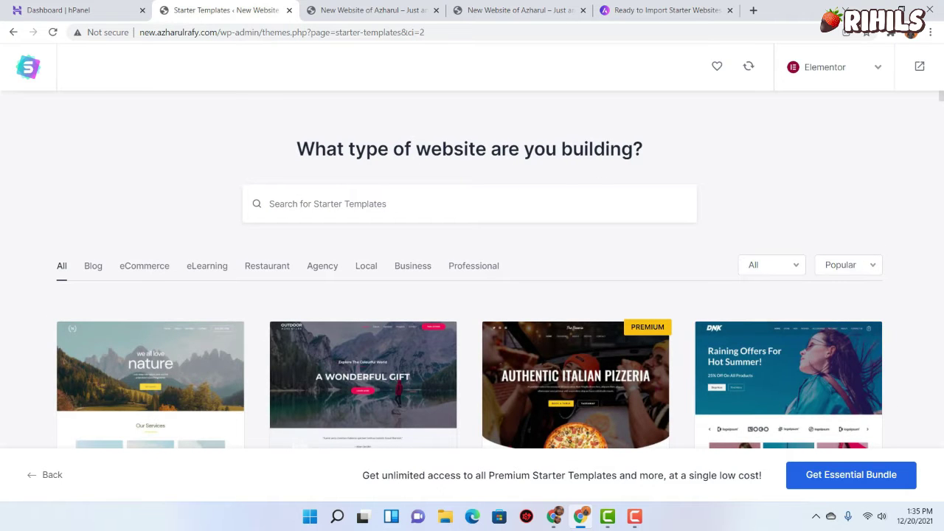
scroll(337, 125, down, 2)
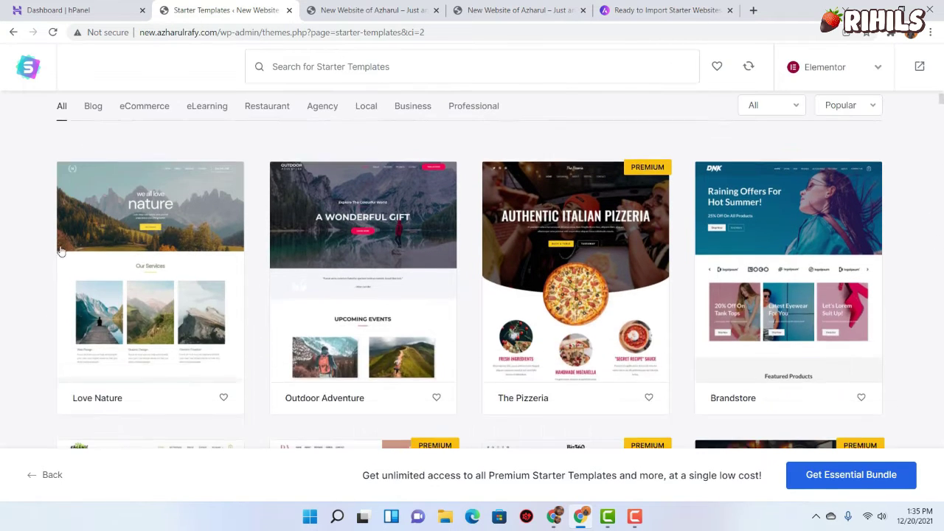
scroll(148, 317, down, 7)
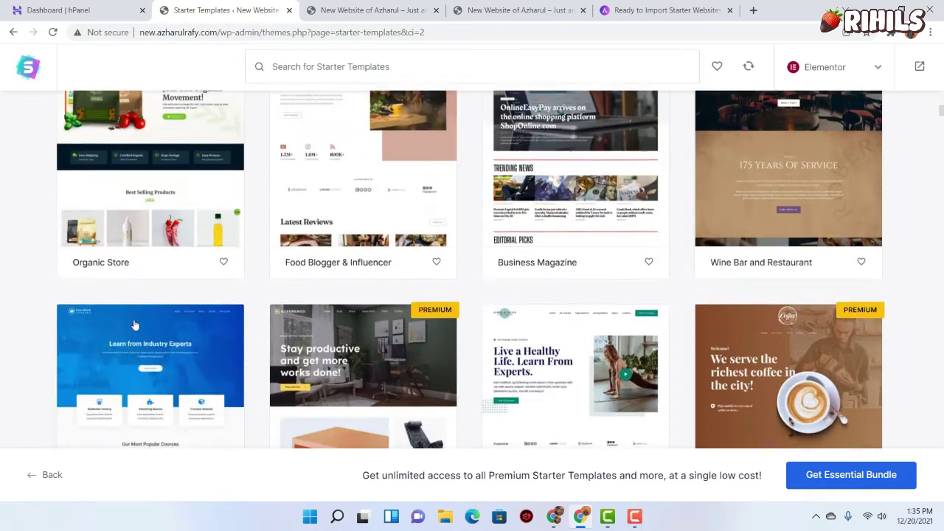
scroll(737, 337, down, 5)
scroll(836, 335, up, 15)
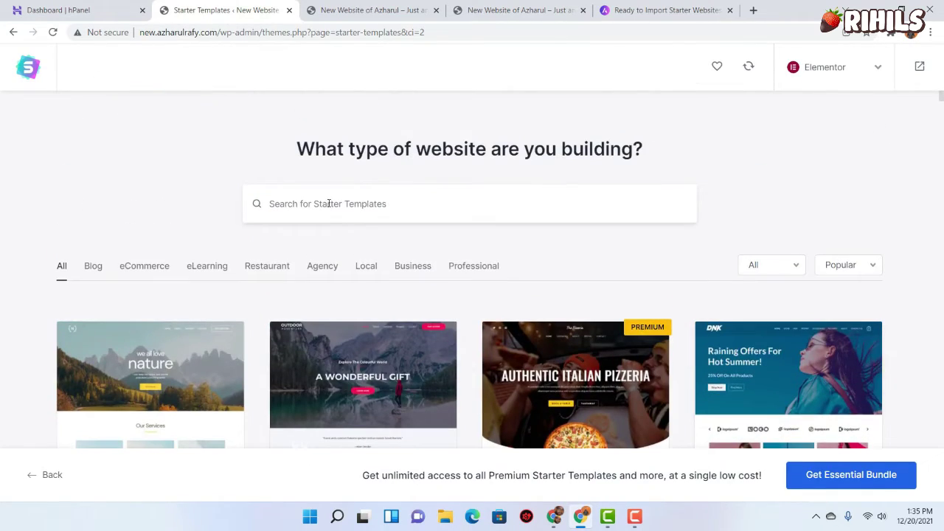
scroll(183, 336, down, 2)
scroll(184, 335, up, 1)
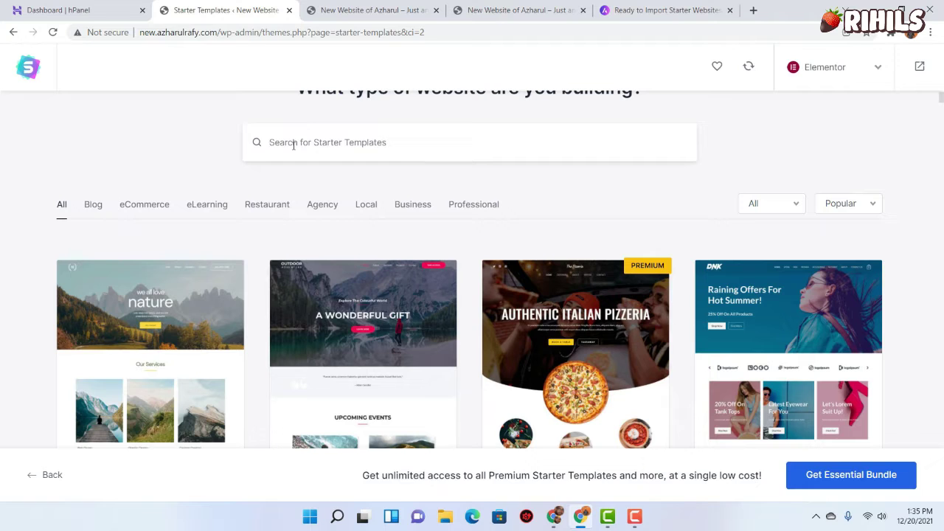
Search the starter templates for "portfolio" and look through the matching designs
click(293, 146)
text(portfo)
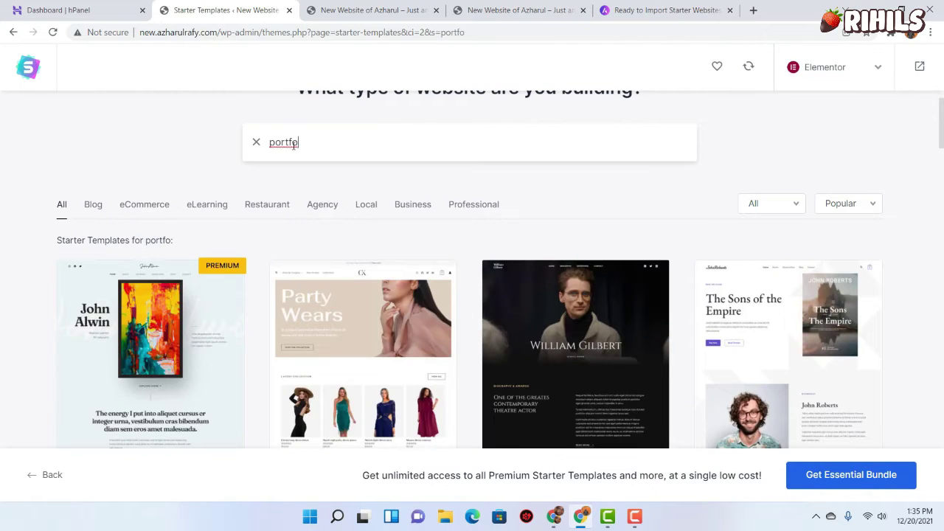
text(lio)
scroll(309, 179, down, 2)
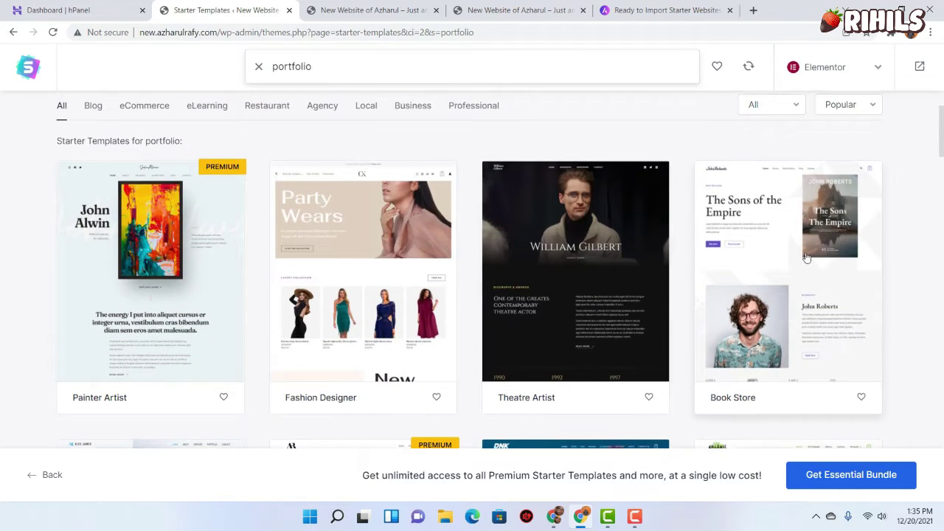
scroll(806, 255, down, 3)
scroll(837, 301, up, 4)
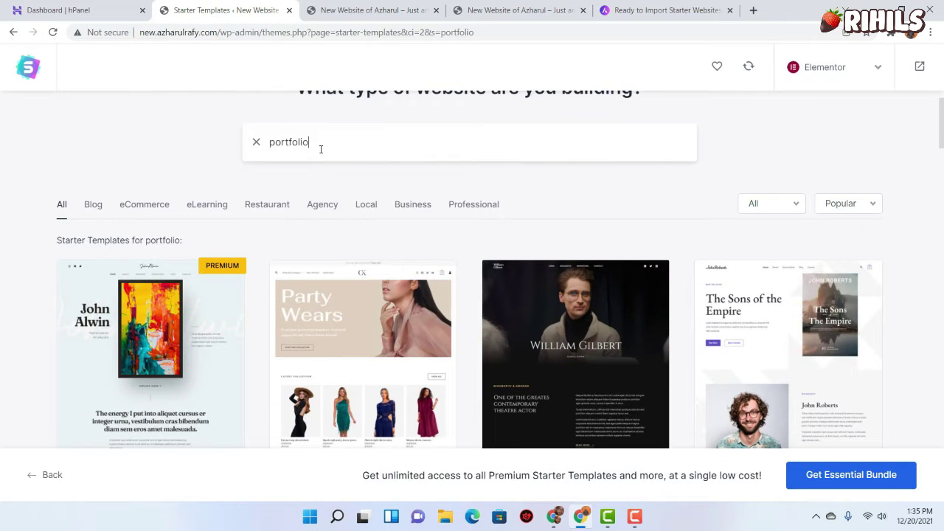
Filter the starter templates by the Agency category and look through the designs
click(334, 211)
scroll(325, 258, down, 10)
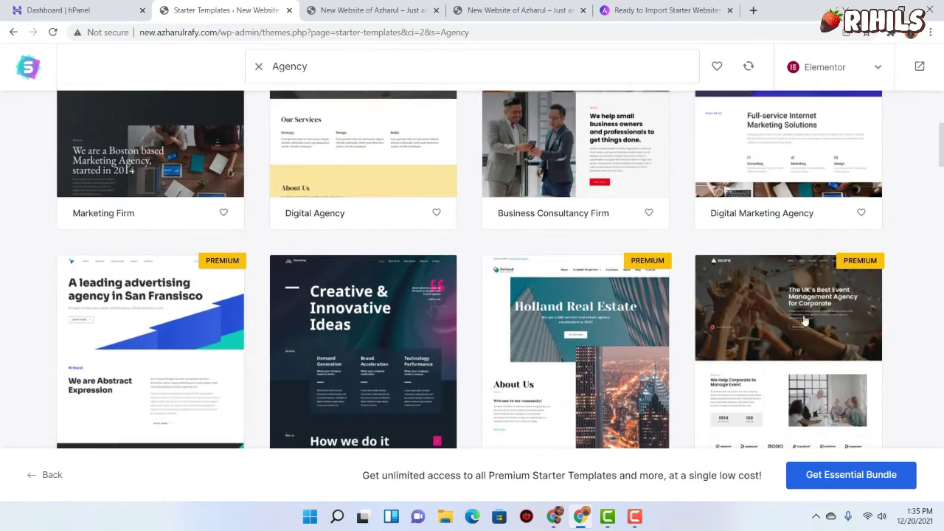
scroll(362, 293, up, 10)
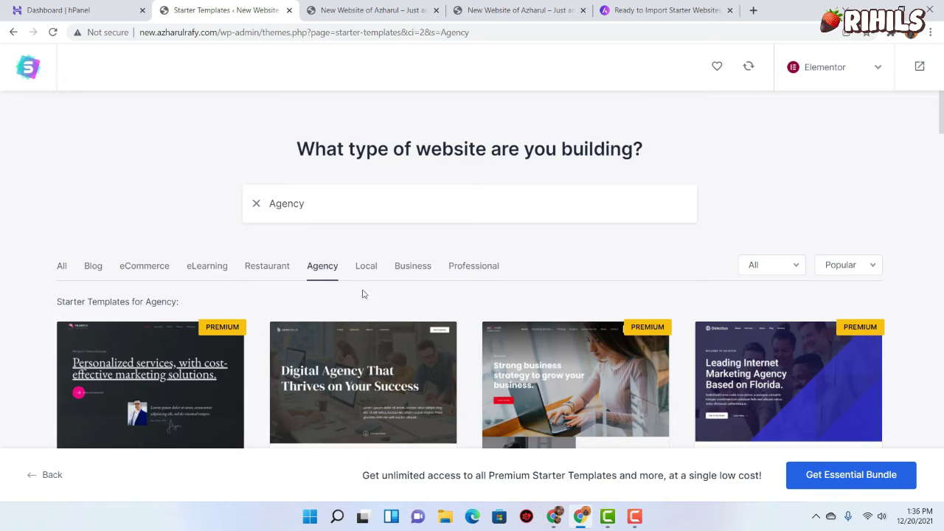
Switch the template filter to the Business category and examine its free and premium designs
click(410, 270)
scroll(98, 269, down, 3)
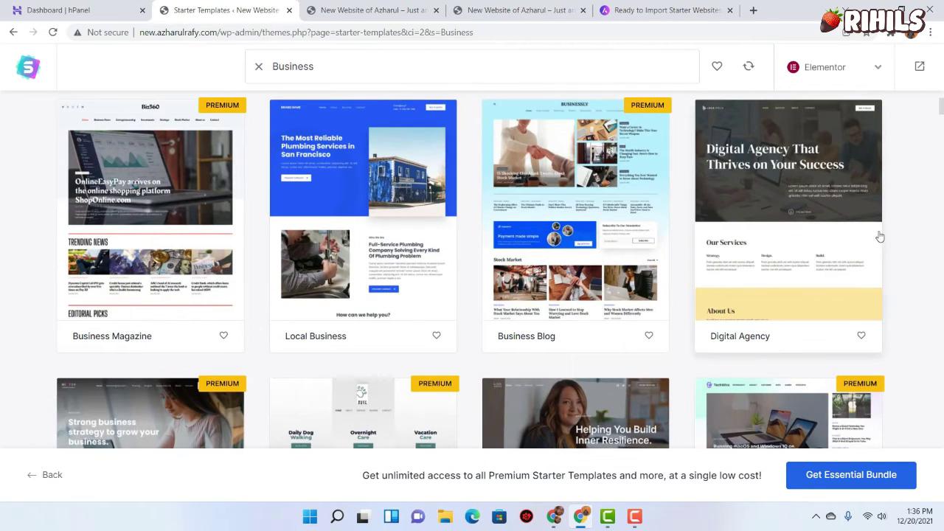
scroll(163, 354, down, 3)
scroll(163, 353, up, 6)
scroll(358, 299, down, 5)
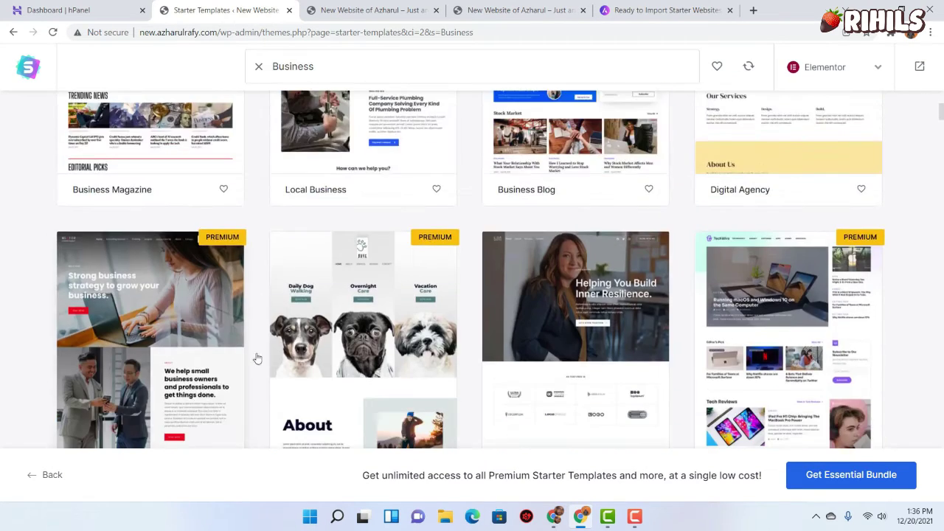
scroll(693, 280, down, 1)
scroll(684, 279, up, 5)
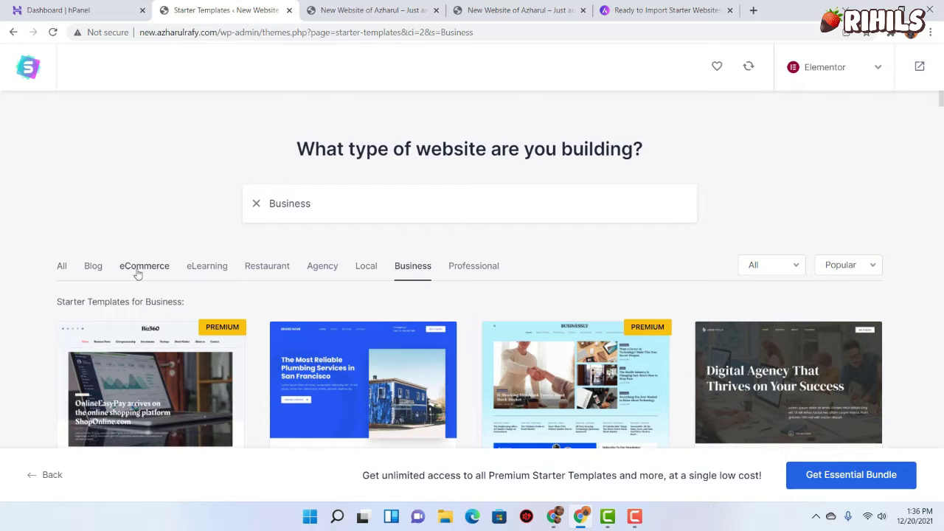
Filter the starter templates by eCommerce and select the Cosmetics Store template
click(129, 269)
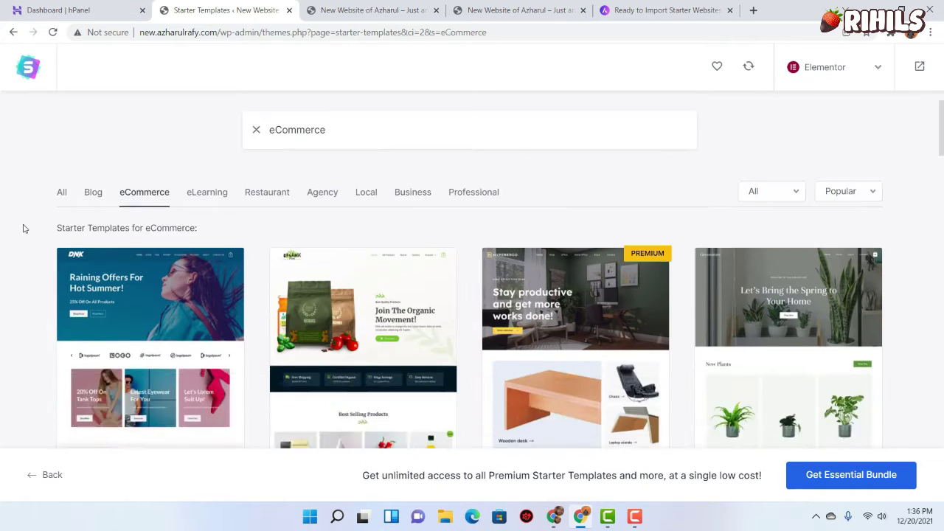
scroll(25, 263, down, 2)
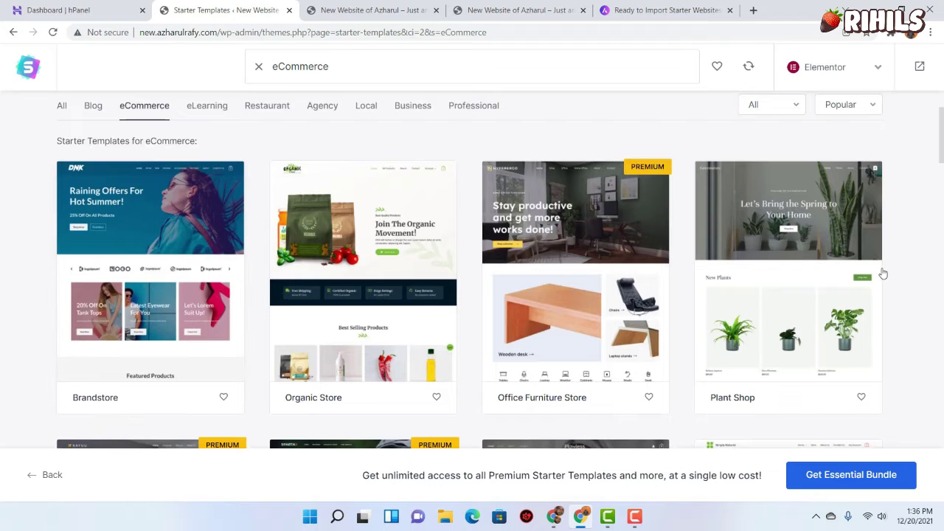
scroll(907, 269, down, 3)
scroll(217, 318, down, 3)
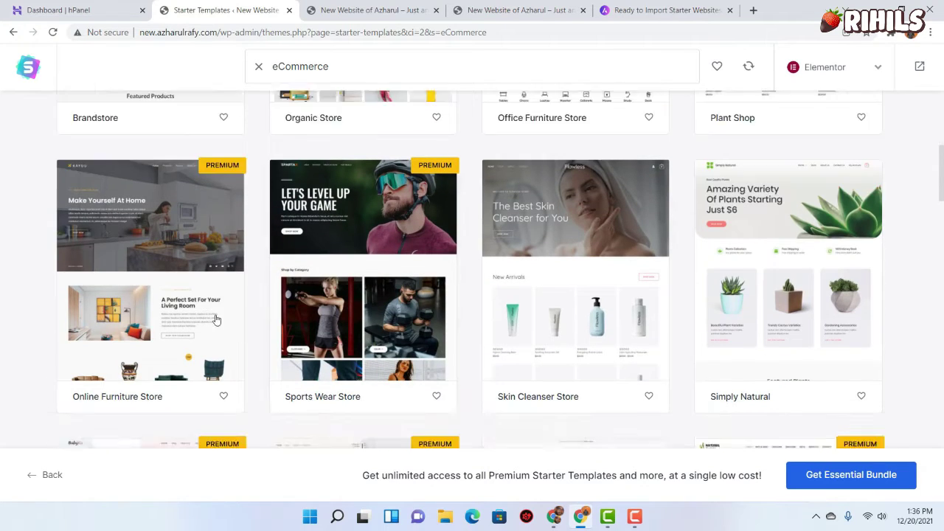
scroll(925, 314, down, 1)
scroll(925, 314, down, 6)
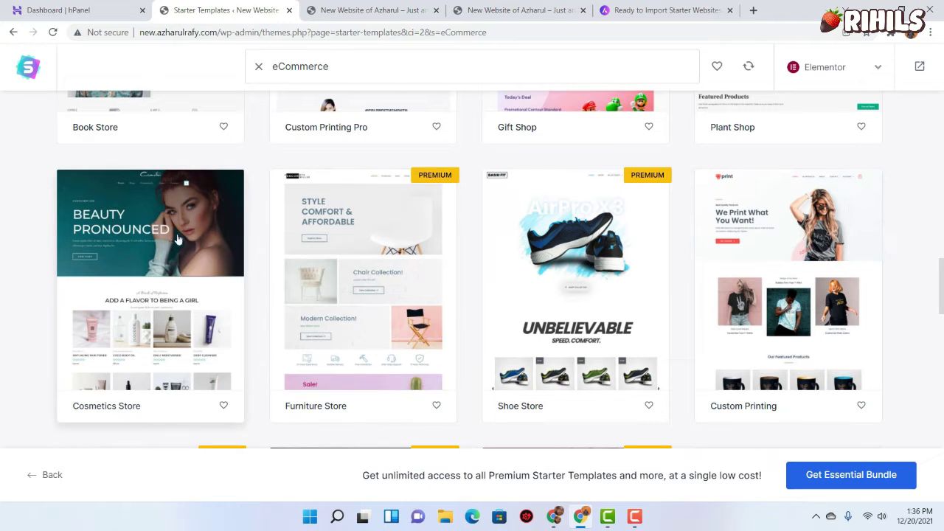
click(148, 265)
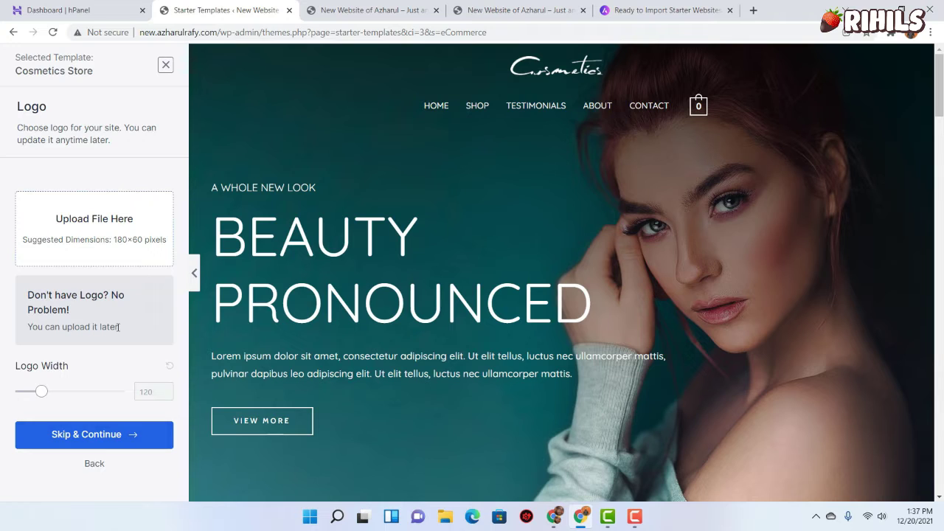
Skip the logo upload and, after previewing the other numbered colour styles, apply Style 1 to the template
click(112, 438)
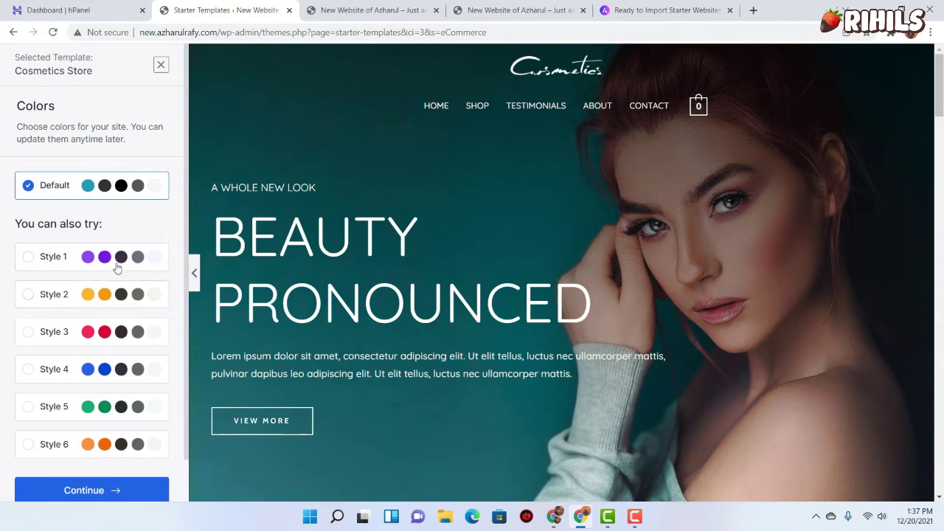
scroll(111, 310, down, 1)
click(50, 399)
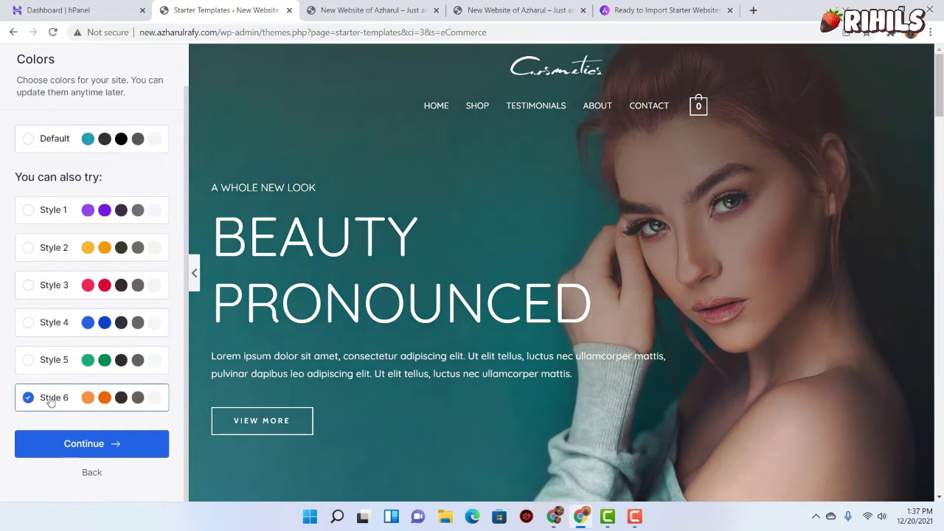
click(47, 359)
click(44, 323)
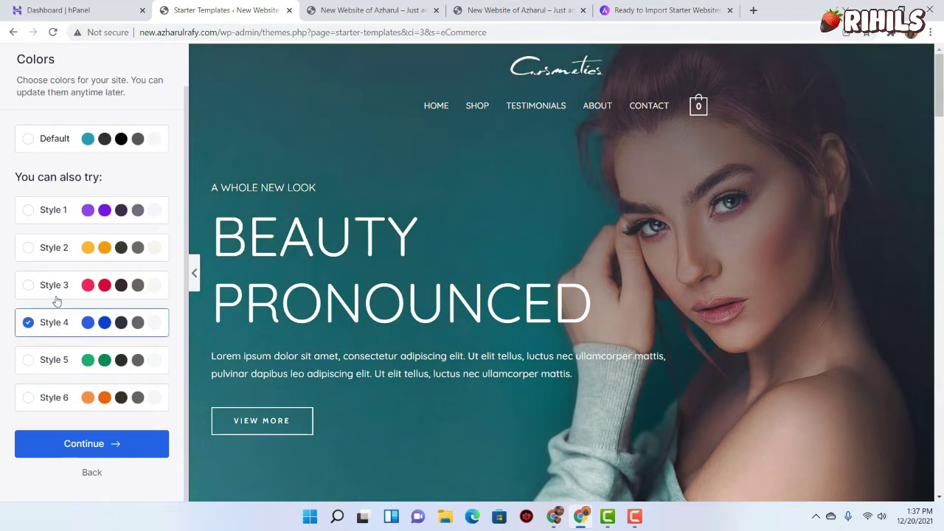
click(56, 295)
click(33, 246)
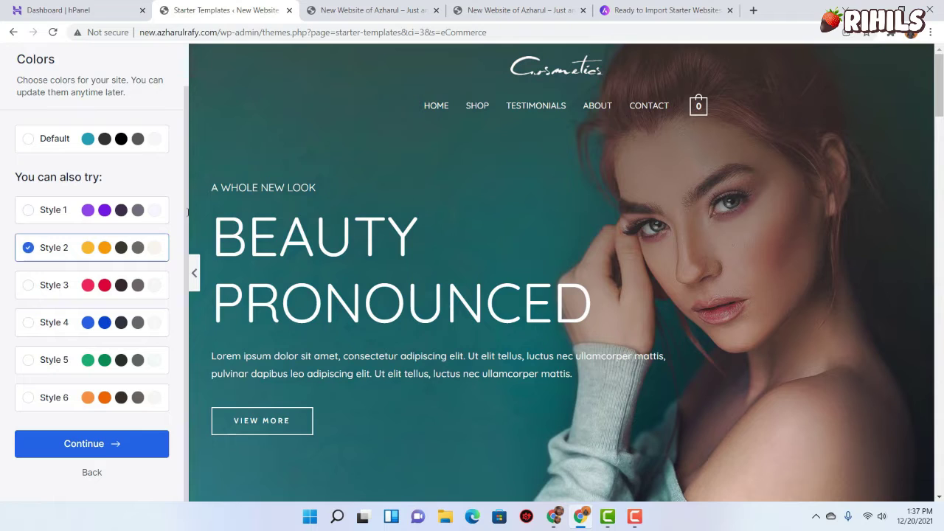
click(48, 209)
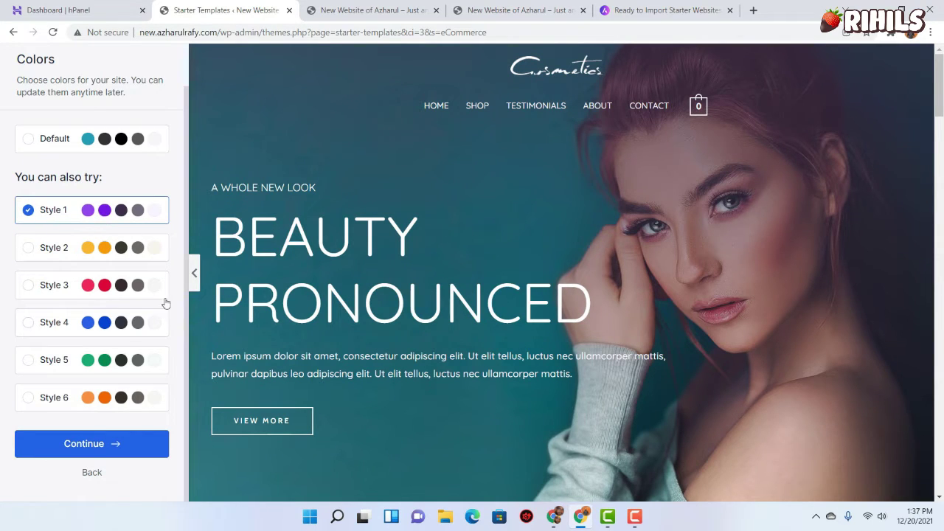
click(93, 444)
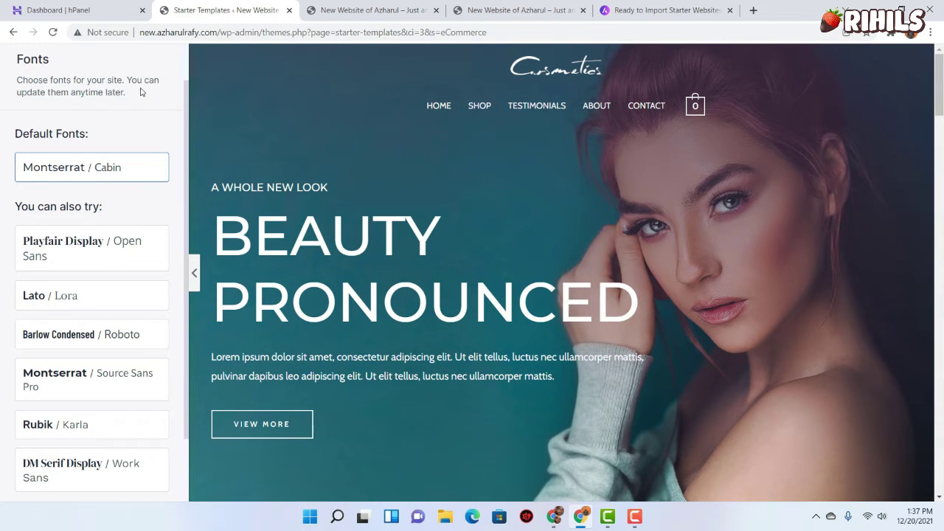
Preview the Lato / Lora and Montserrat / Source Sans Pro pairings, restore the default Montserrat / Cabin fonts and continue
scroll(562, 320, down, 5)
scroll(562, 320, up, 4)
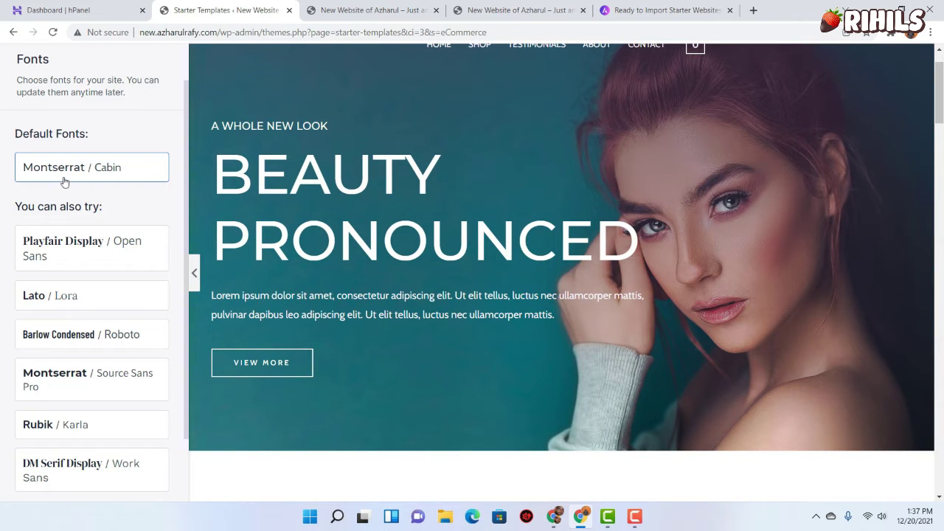
scroll(98, 310, down, 1)
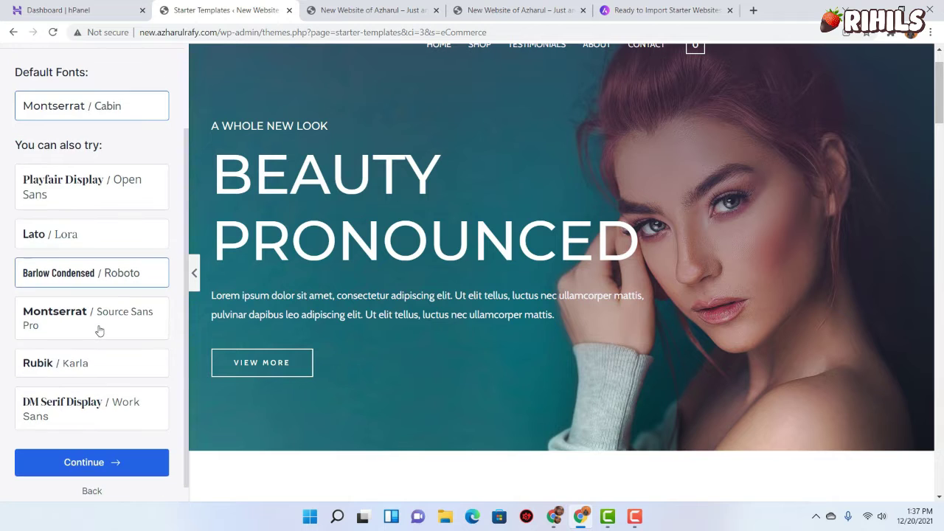
click(63, 243)
click(93, 270)
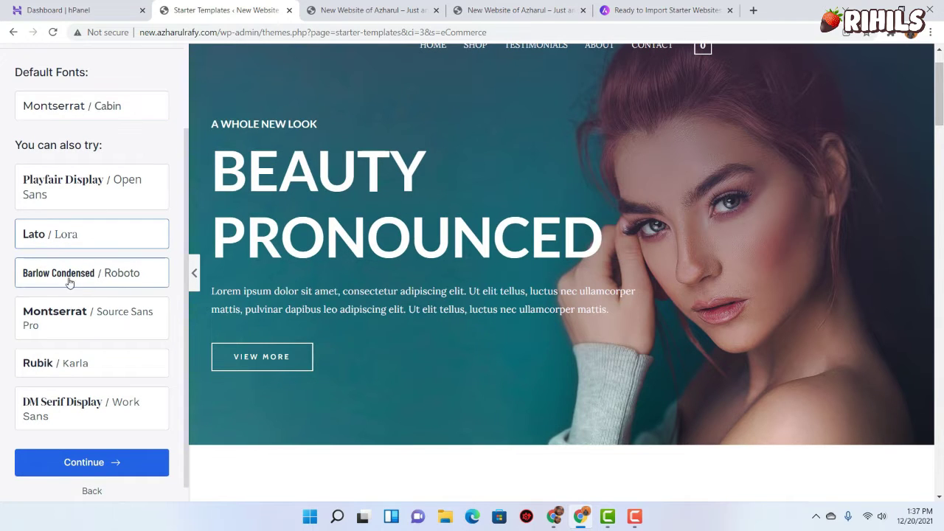
click(65, 331)
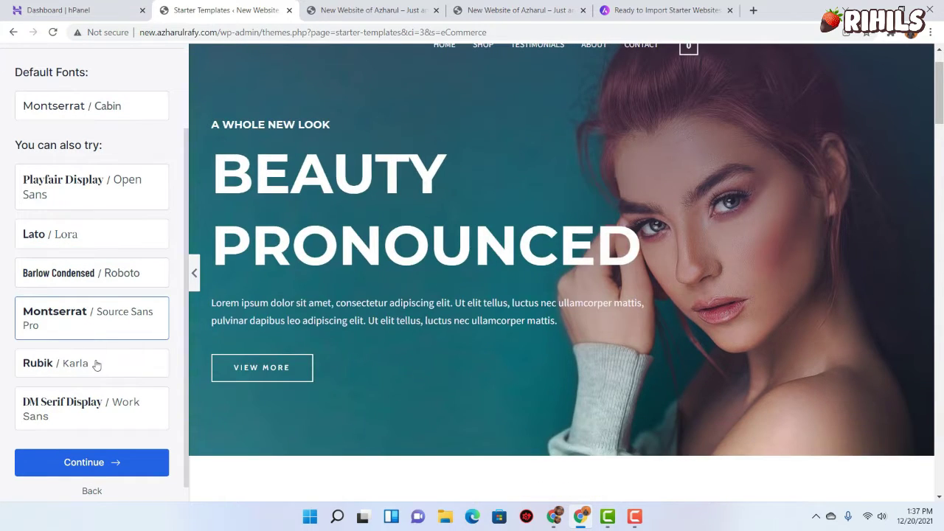
click(73, 120)
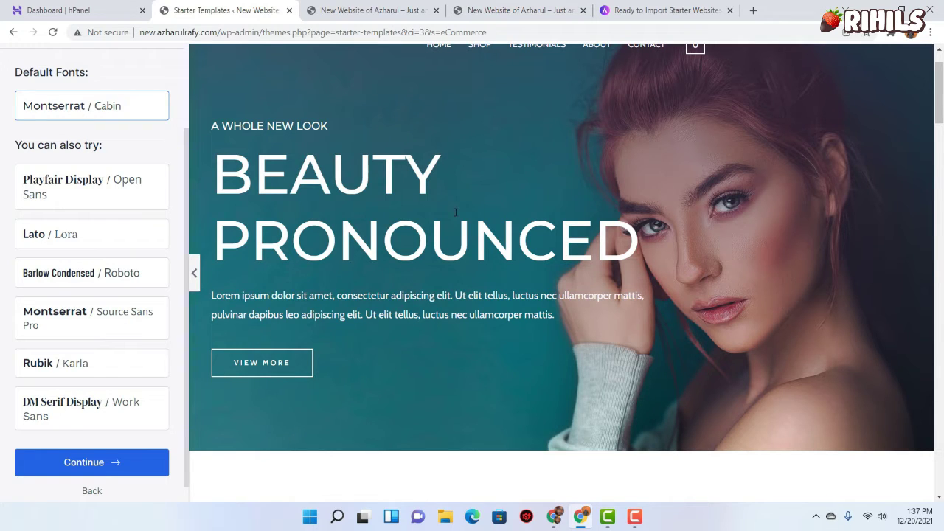
click(78, 471)
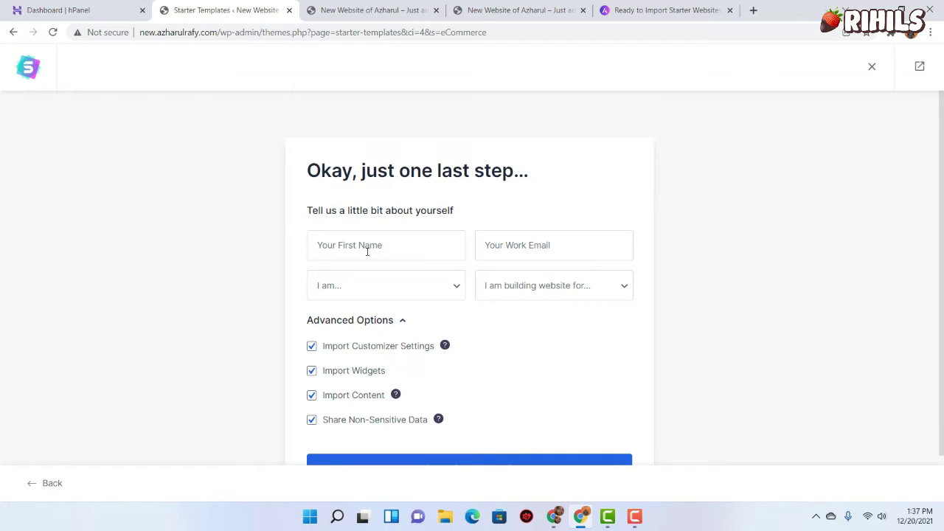
Fill in the first name and work email in the final setup form
click(340, 245)
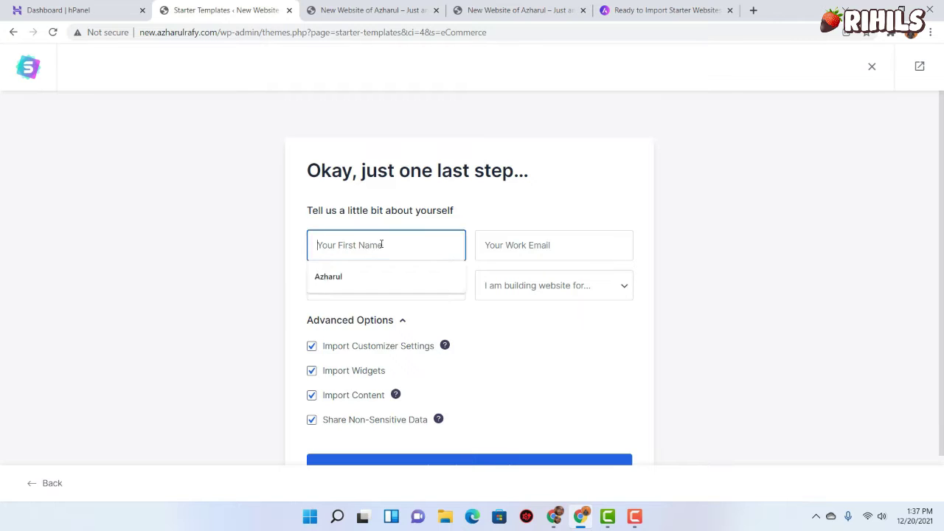
click(328, 275)
click(497, 244)
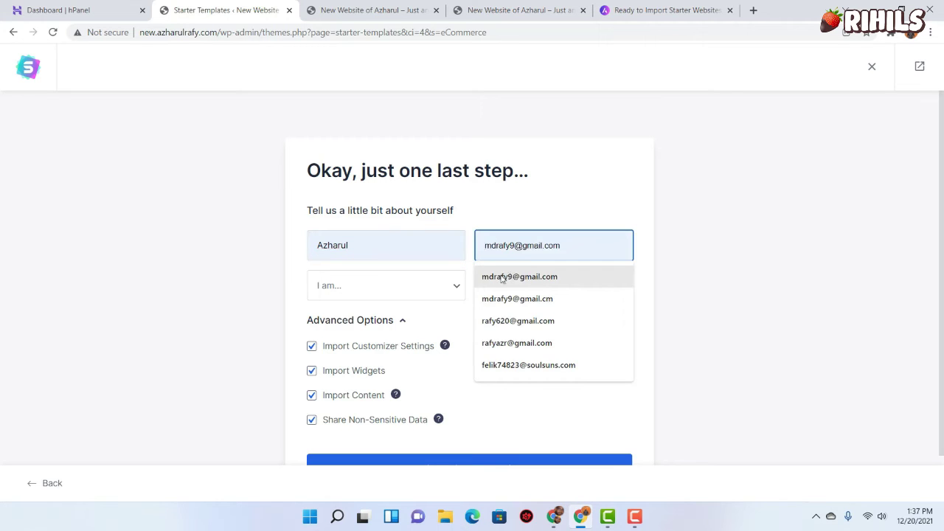
click(502, 278)
Set the experience level to Intermidiate and the website's purpose to Myself/My Company, and submit the form to build the website
click(347, 291)
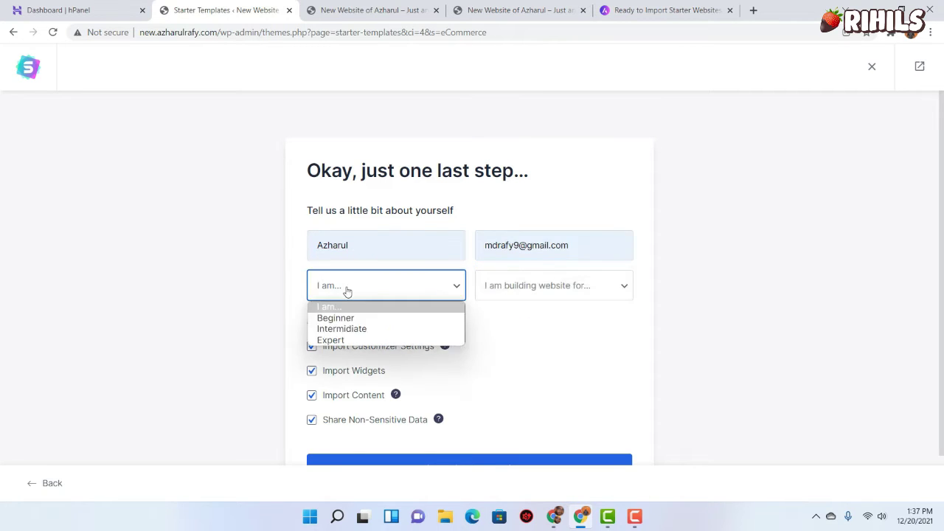
click(372, 330)
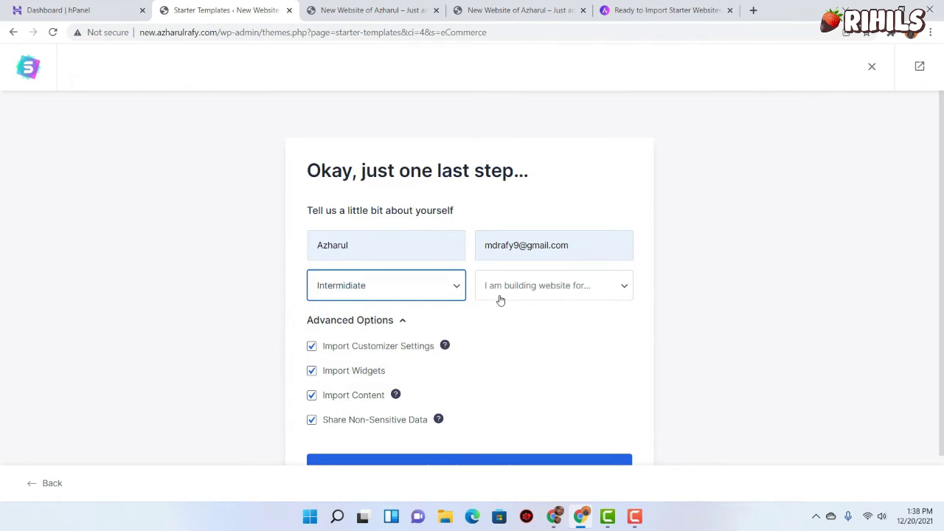
click(543, 298)
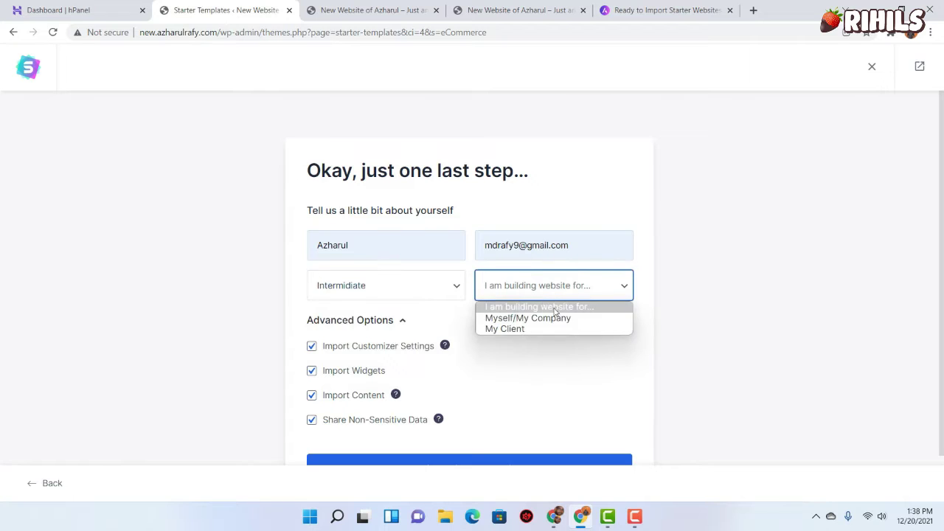
click(508, 322)
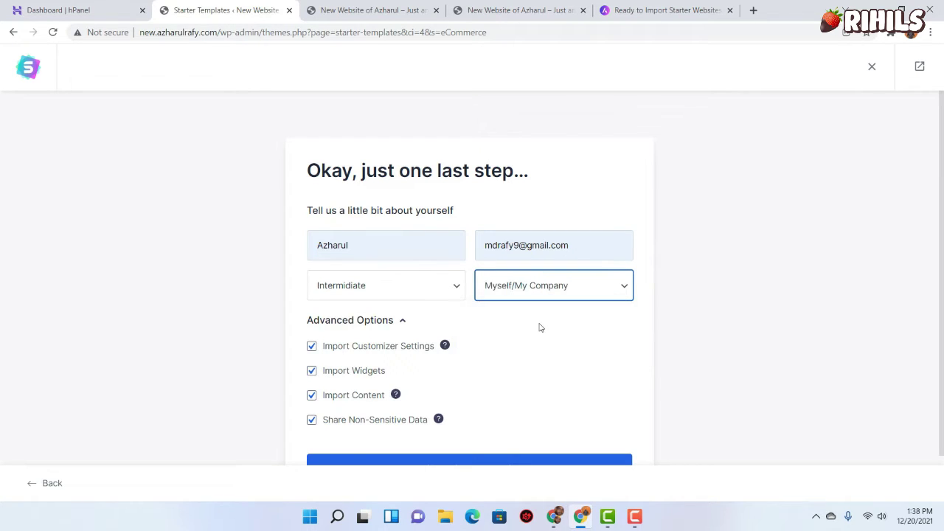
click(537, 297)
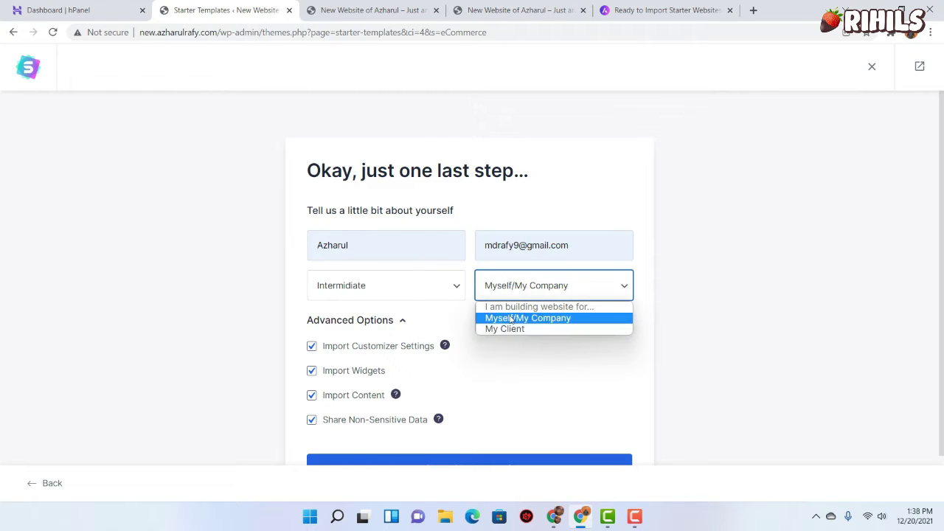
click(510, 318)
scroll(583, 309, down, 1)
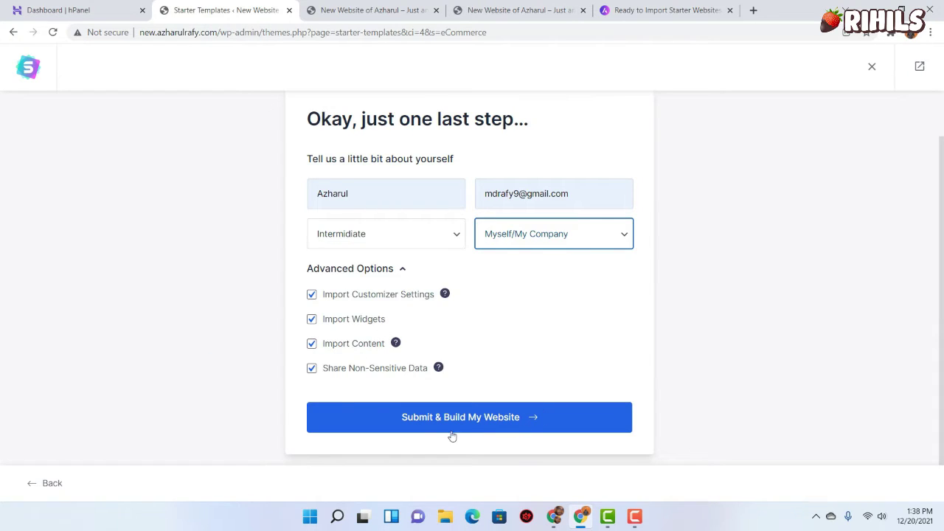
click(507, 430)
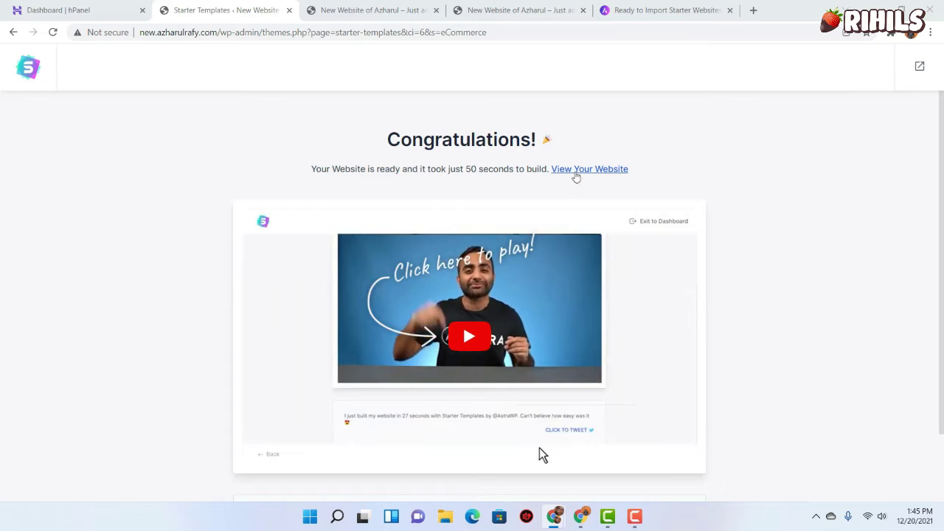
Open the finished website in a new tab and look through its whole homepage
right_click(583, 174)
click(593, 181)
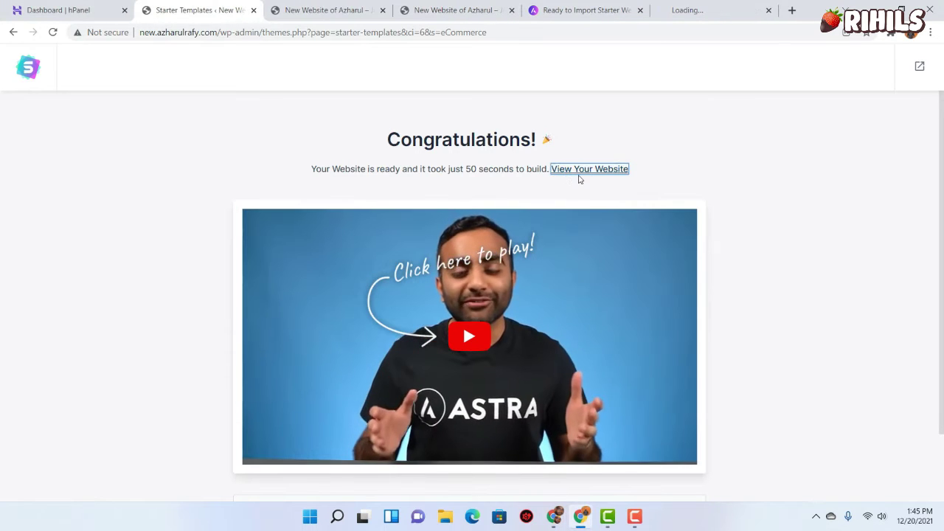
click(715, 7)
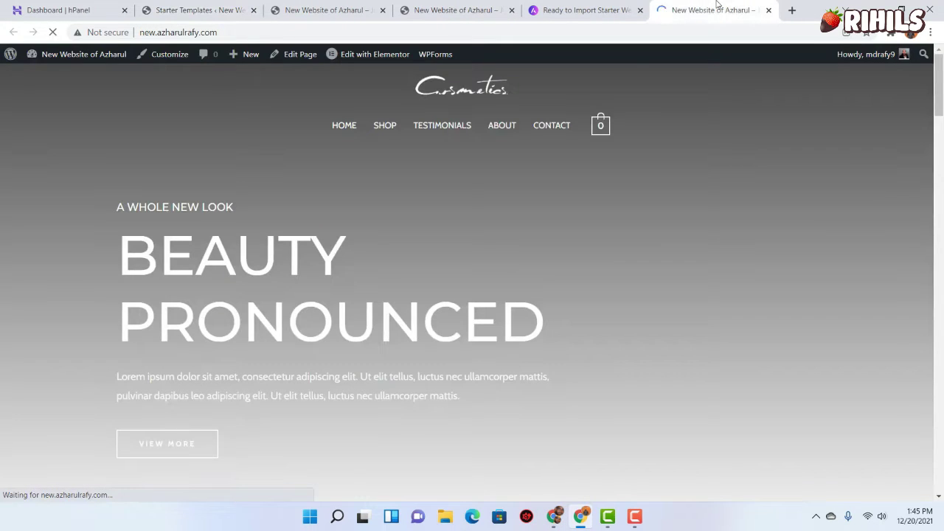
scroll(177, 287, down, 15)
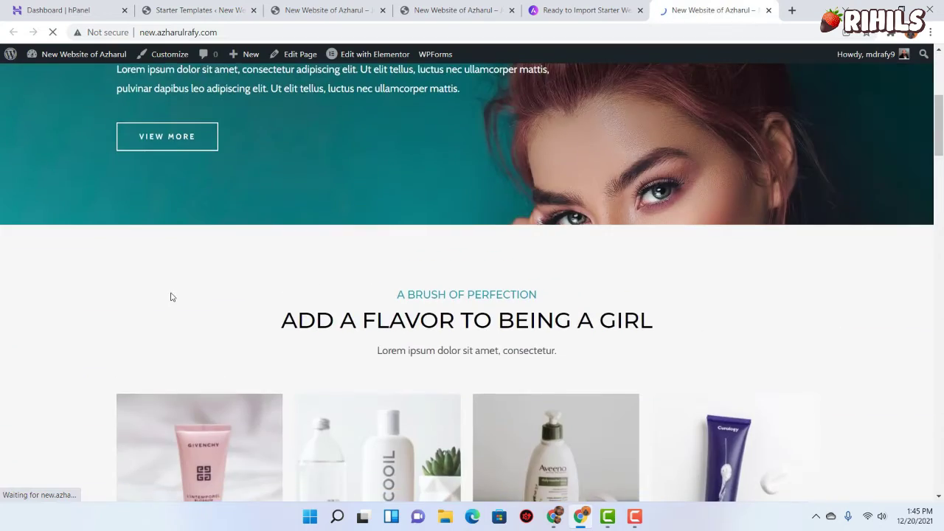
scroll(79, 304, down, 10)
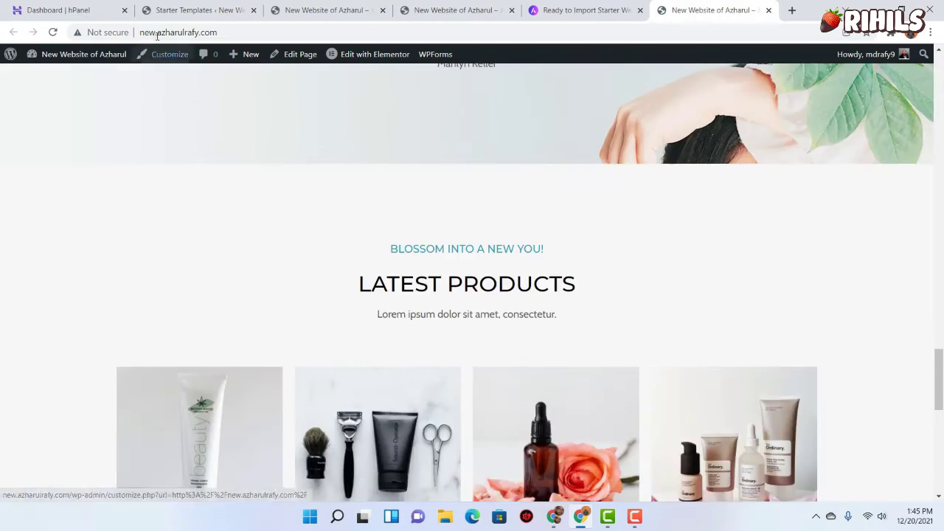
scroll(278, 278, down, 10)
scroll(185, 337, up, 20)
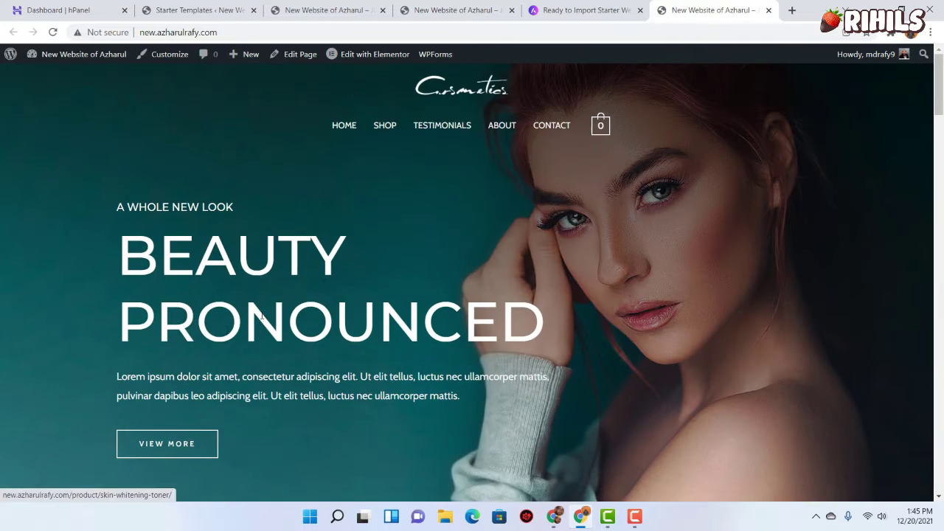
Compare the two earlier versions of the site with the new Cosmetics homepage and examine its hero heading, image and products
click(324, 6)
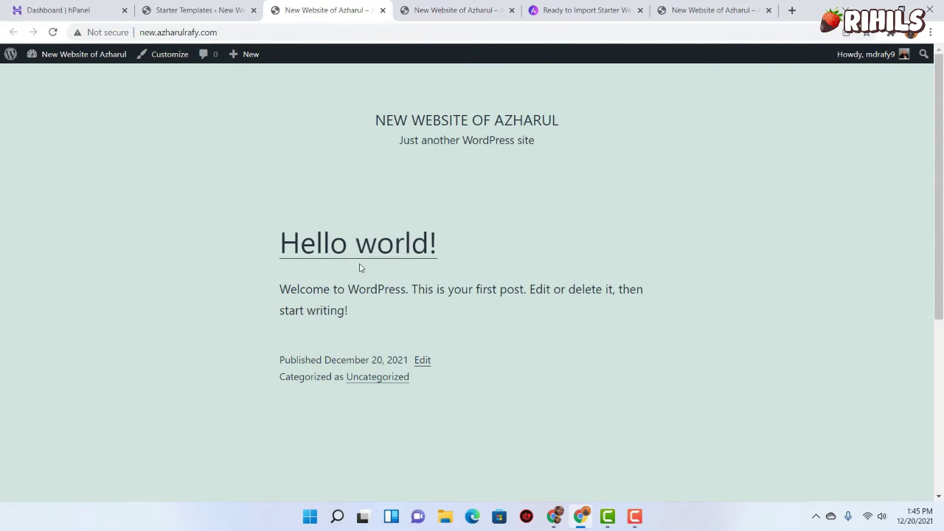
click(441, 6)
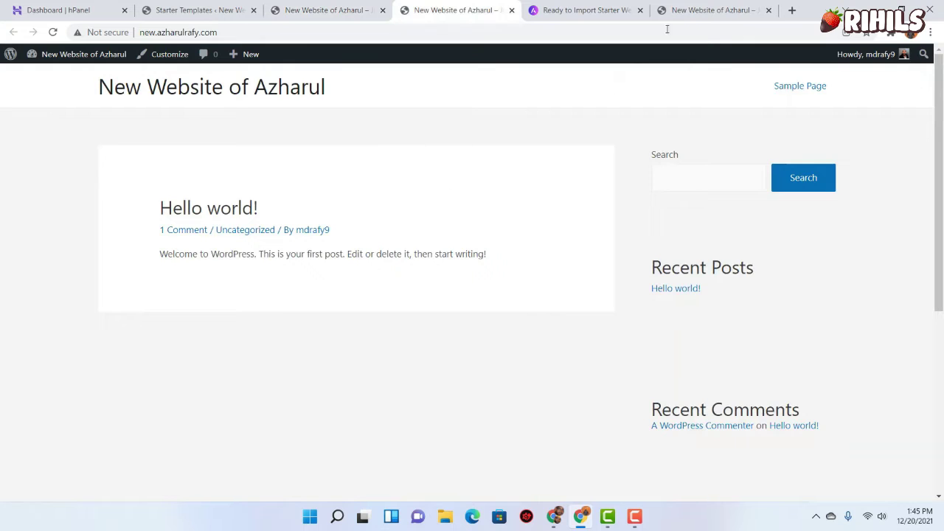
click(693, 6)
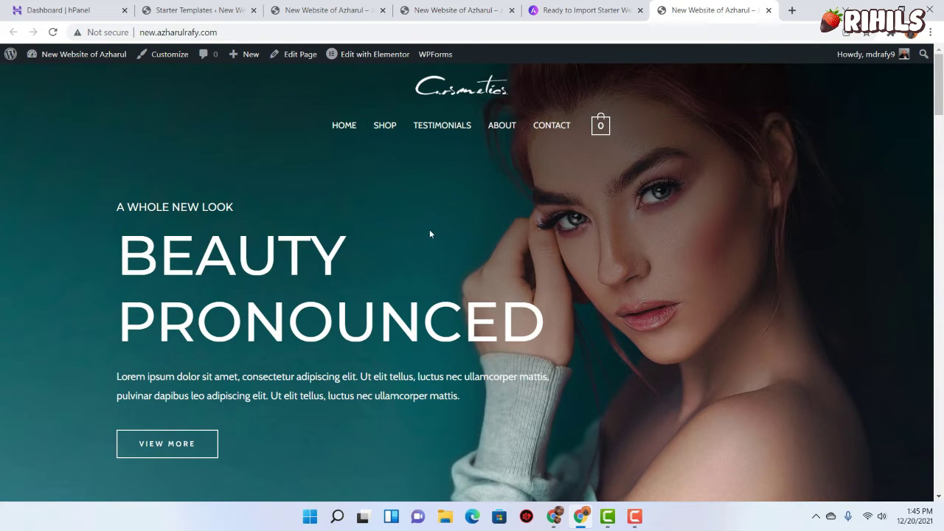
scroll(409, 214, down, 6)
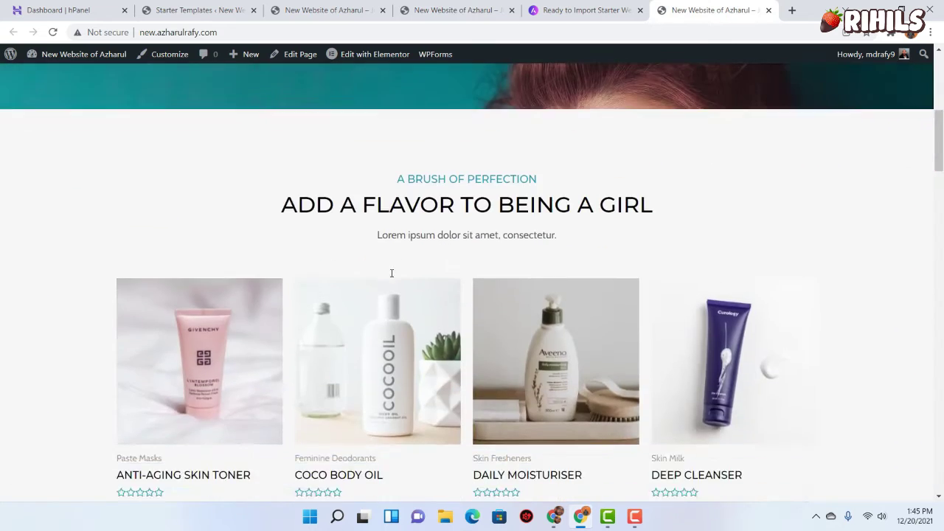
scroll(390, 273, up, 6)
drag(168, 245, 395, 344)
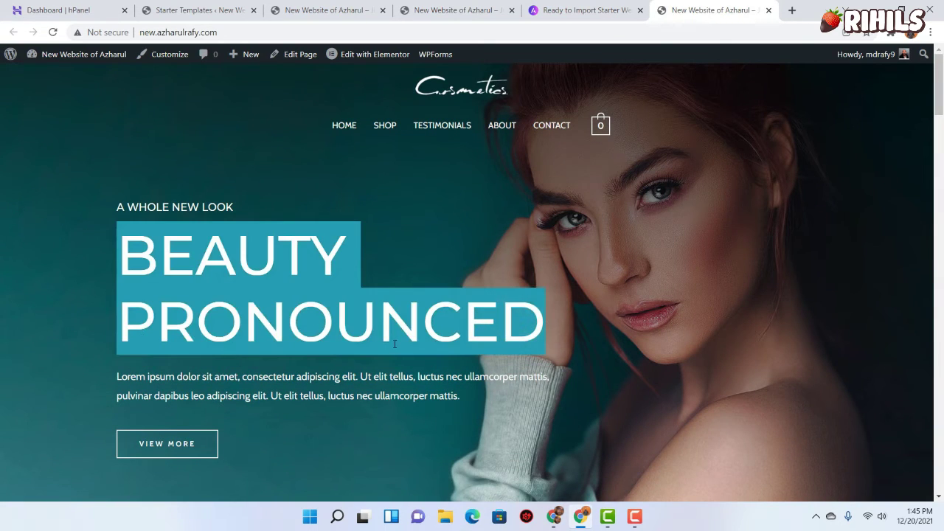
click(667, 241)
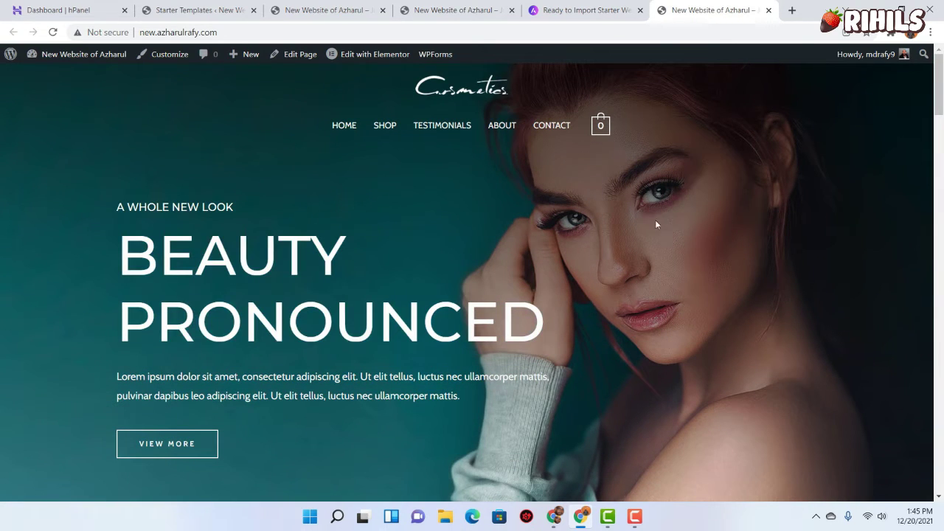
scroll(545, 143, down, 5)
scroll(308, 269, up, 5)
Edit the homepage with Elementor, replacing "Beauty" in the hero heading with "Hello" on its own line, and update the page
mouse_move(364, 59)
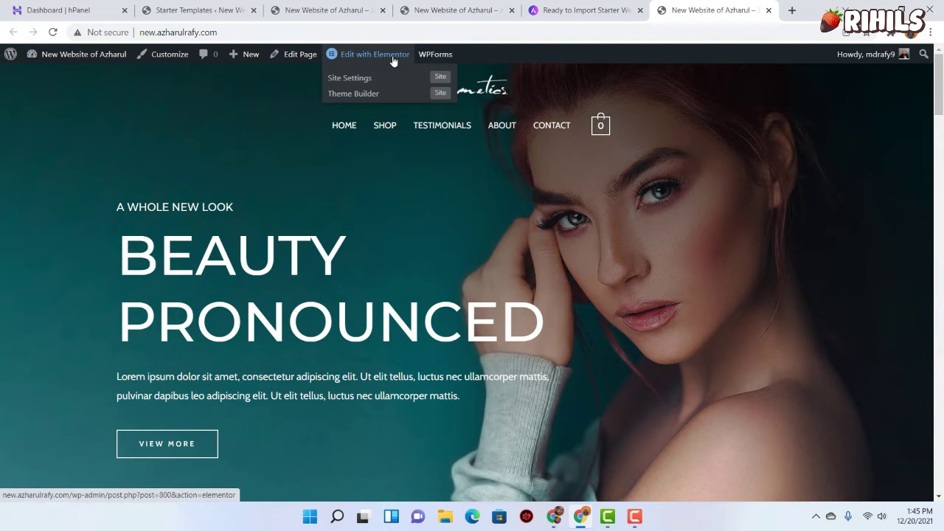
click(383, 59)
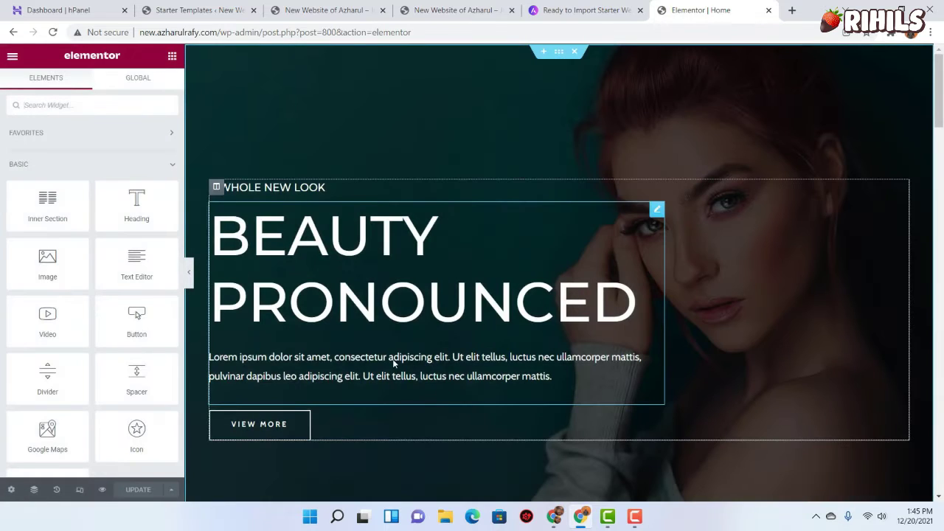
click(329, 235)
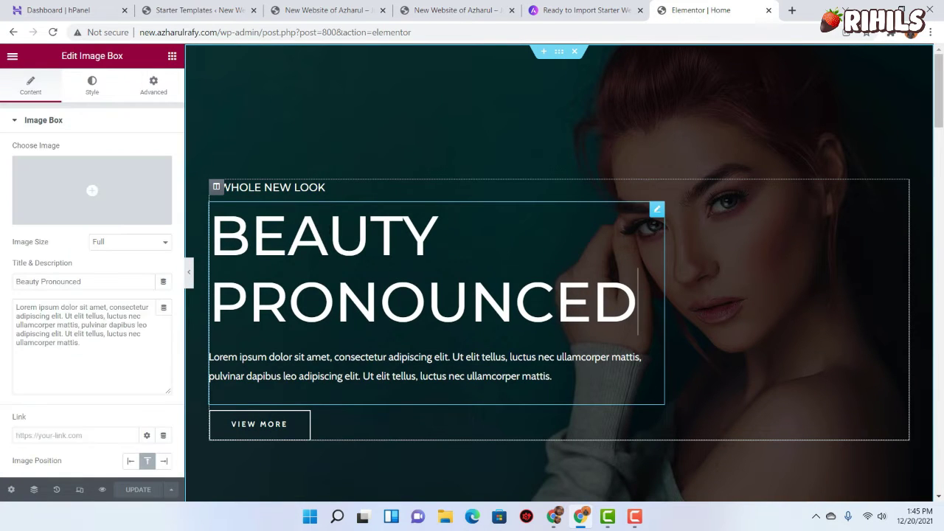
double_click(329, 235)
text(Hello)
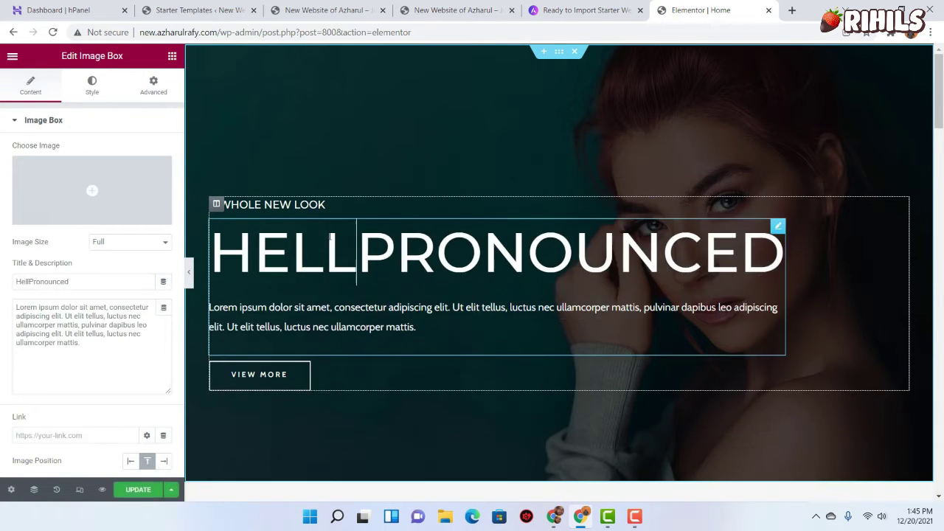
key(Return)
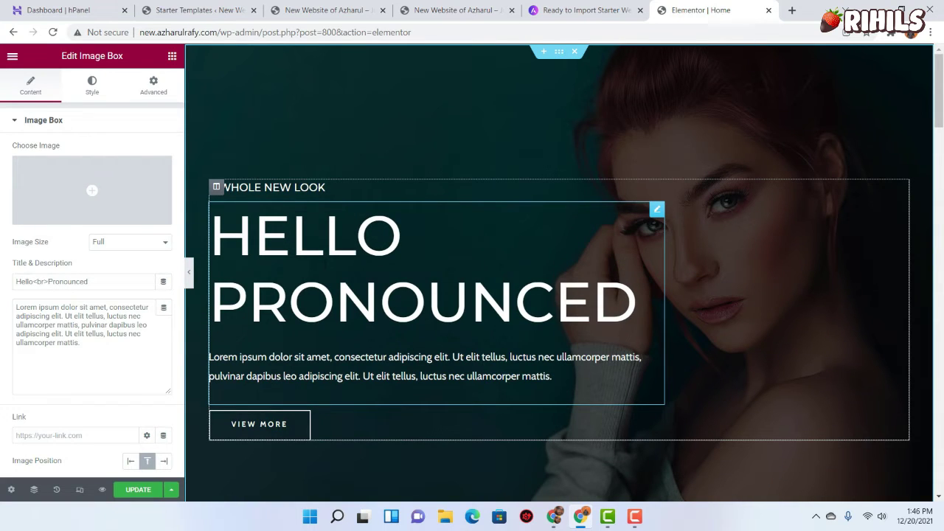
click(137, 491)
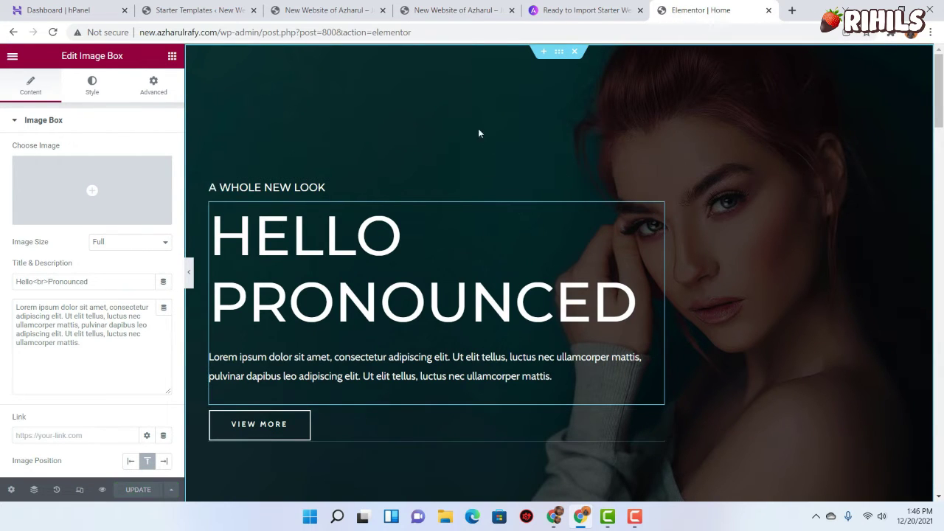
Open the media chooser for the hero section's background image
click(561, 56)
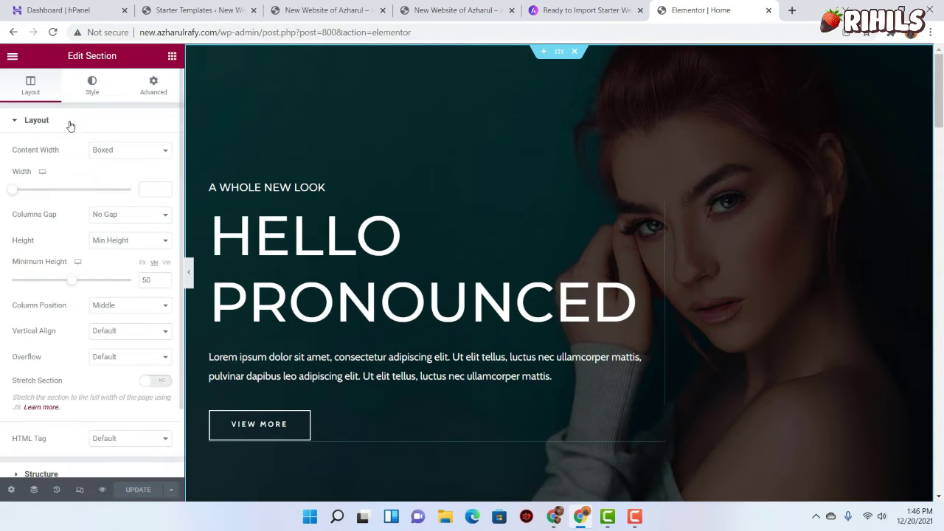
click(94, 98)
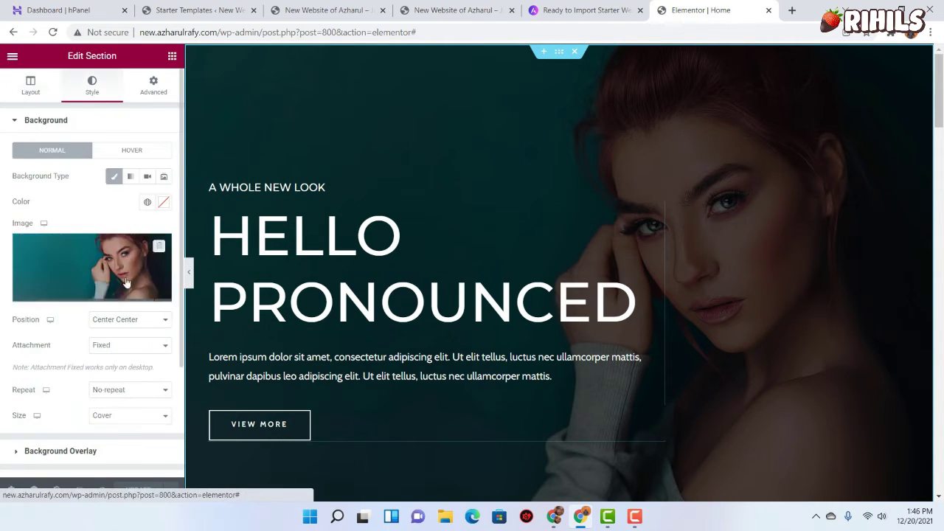
click(80, 295)
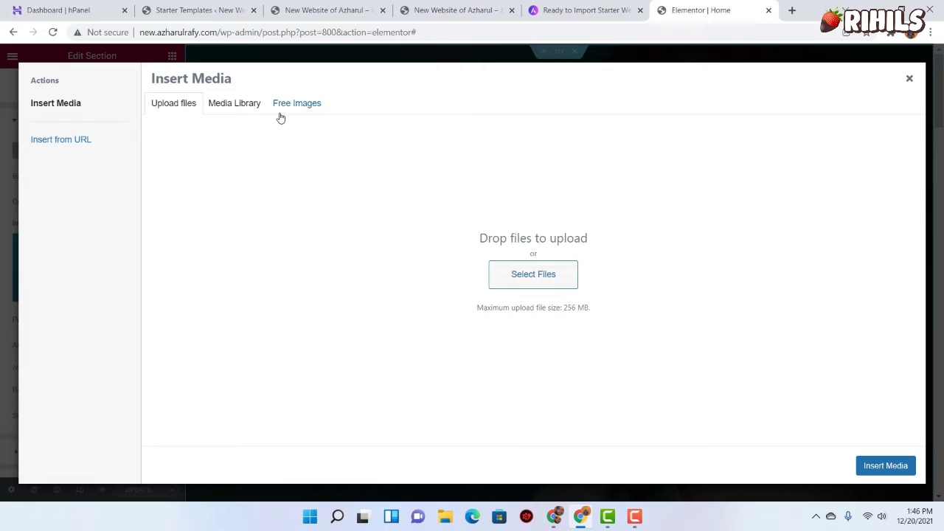
Look through the media library's existing images for a possible replacement hero background
click(234, 106)
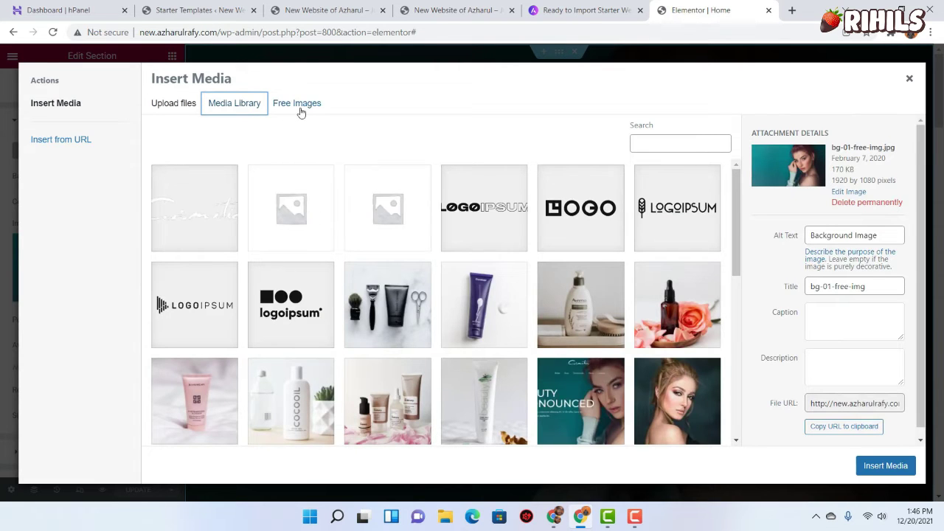
scroll(605, 391, down, 2)
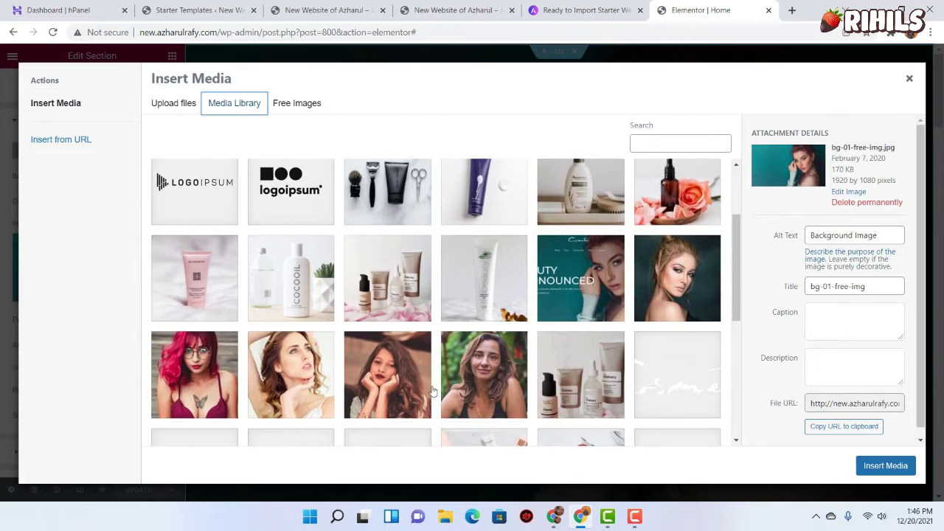
click(497, 388)
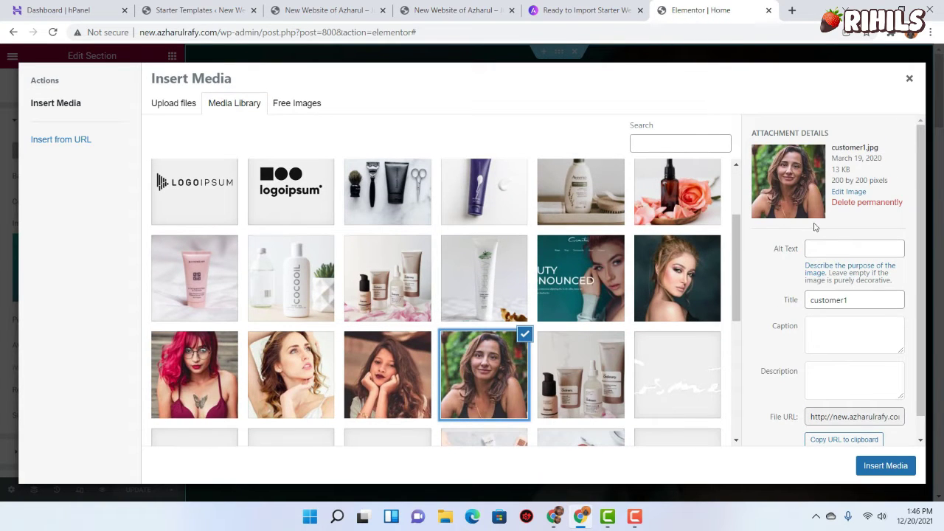
click(478, 380)
scroll(465, 380, down, 5)
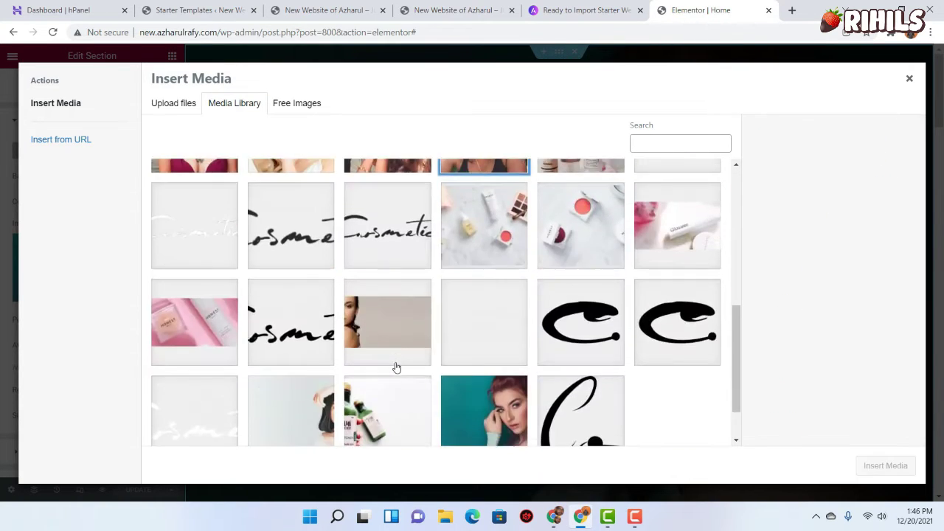
scroll(406, 325, down, 2)
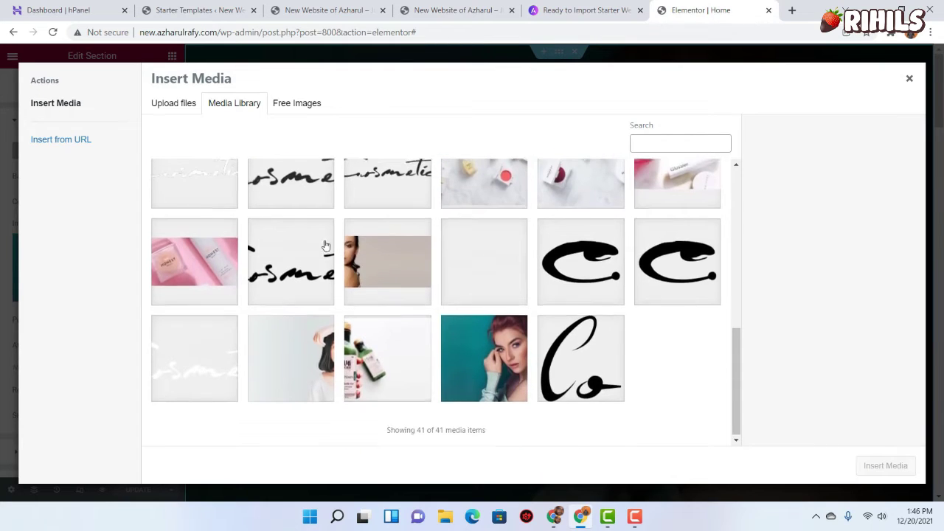
scroll(327, 246, up, 2)
Search the free images for "fashion" and insert the photo of the long-haired woman by the stone steps as the hero background
click(315, 110)
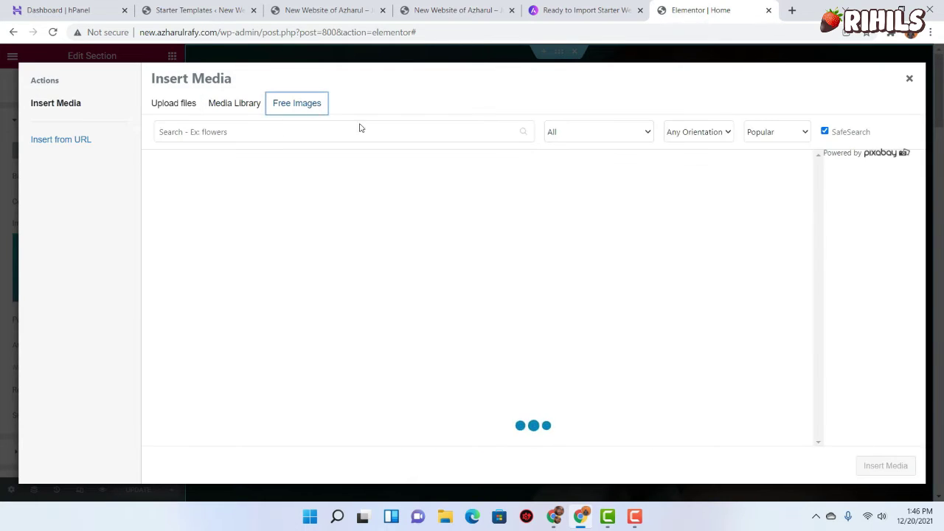
click(361, 137)
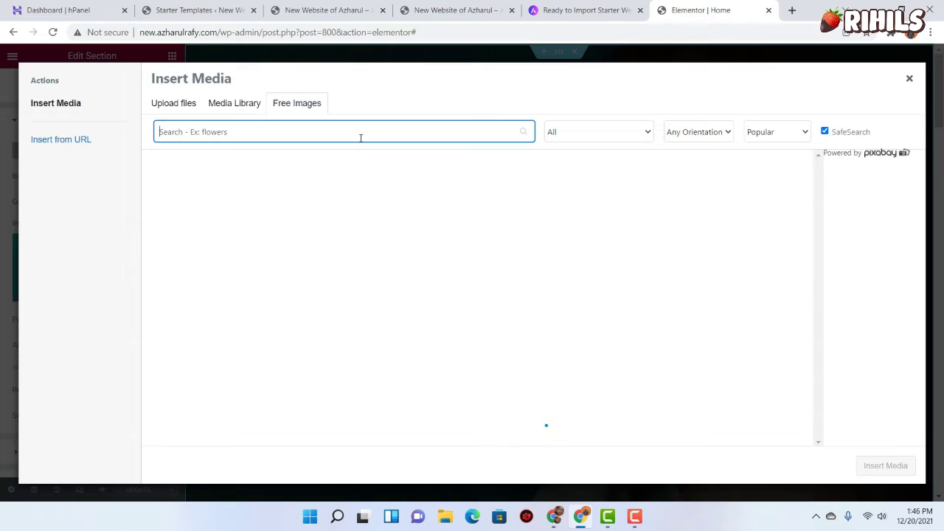
text(fashion)
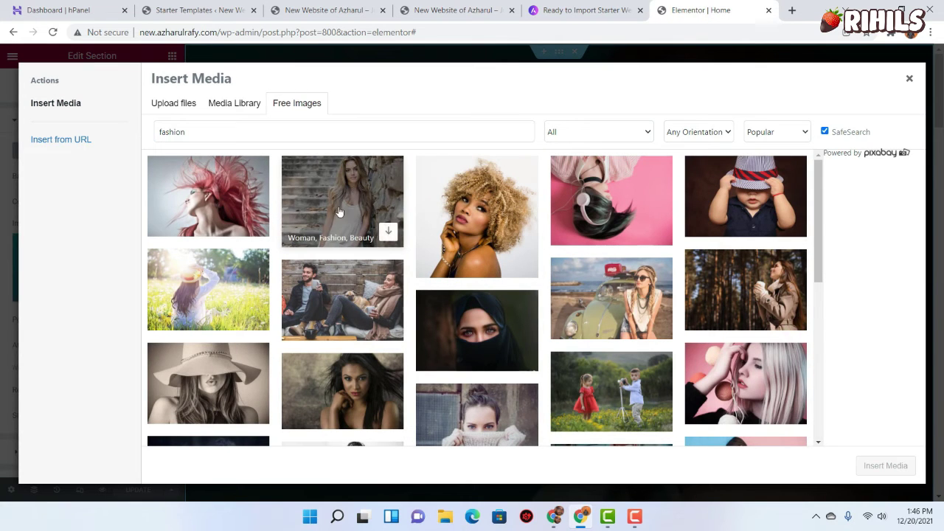
click(381, 200)
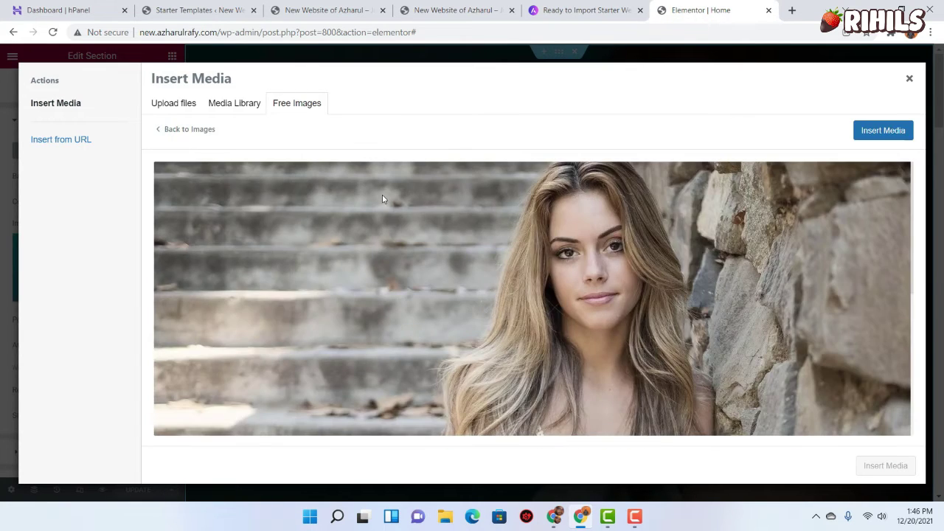
click(890, 135)
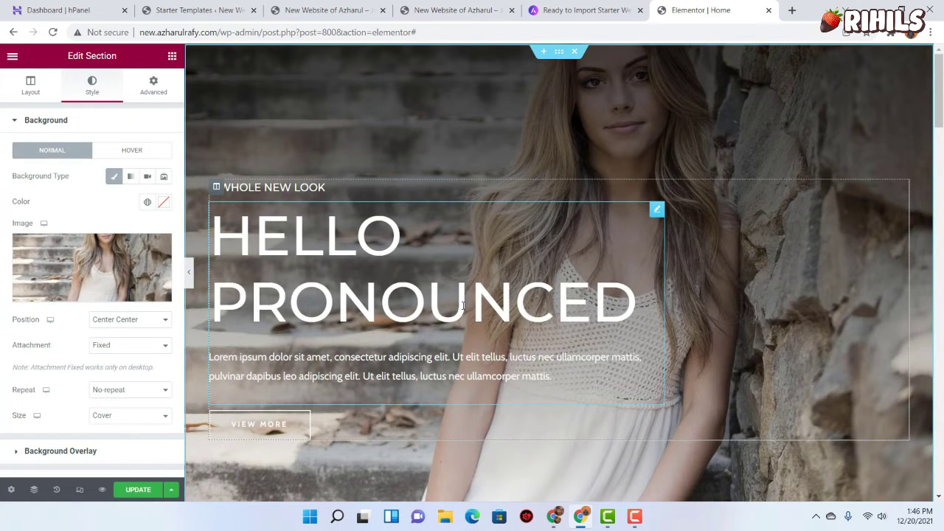
Set the hero background image's position to Default and update the page
click(126, 323)
click(126, 333)
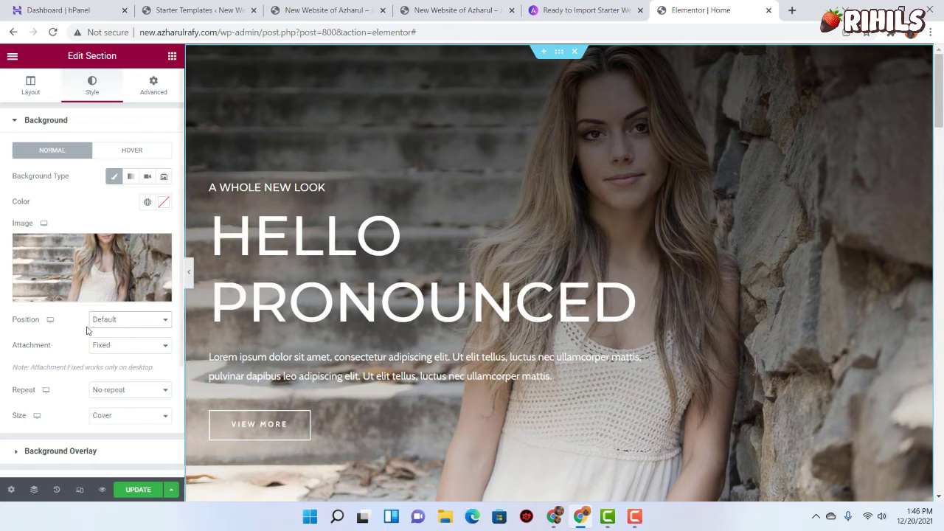
click(139, 489)
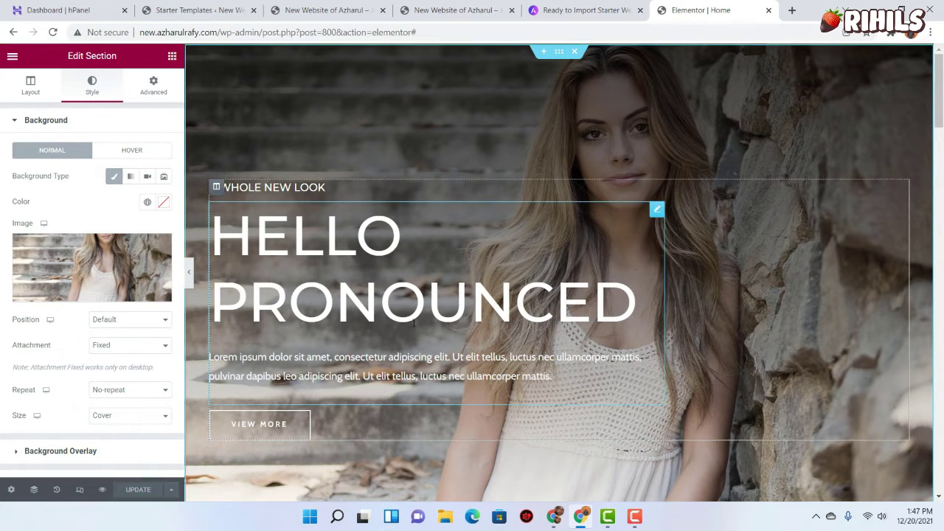
Preview the updated homepage and look through its hero, products, shampoo banner, client logos and testimonials
click(102, 489)
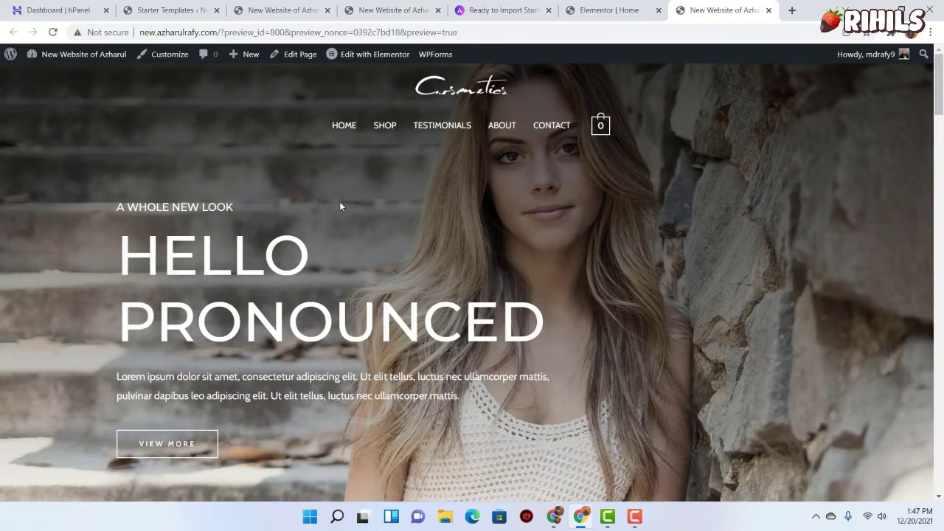
scroll(857, 354, down, 12)
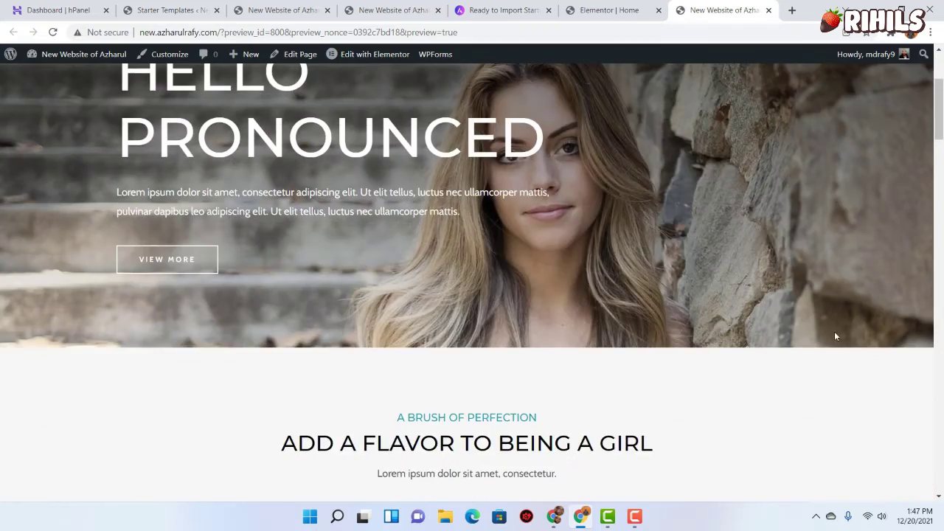
scroll(872, 287, down, 4)
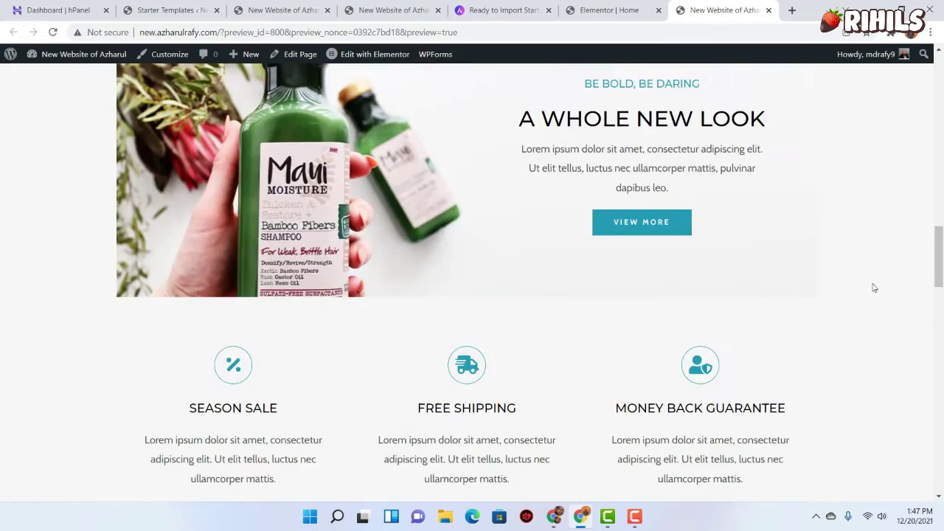
scroll(596, 291, up, 6)
scroll(720, 261, down, 4)
scroll(721, 261, down, 1)
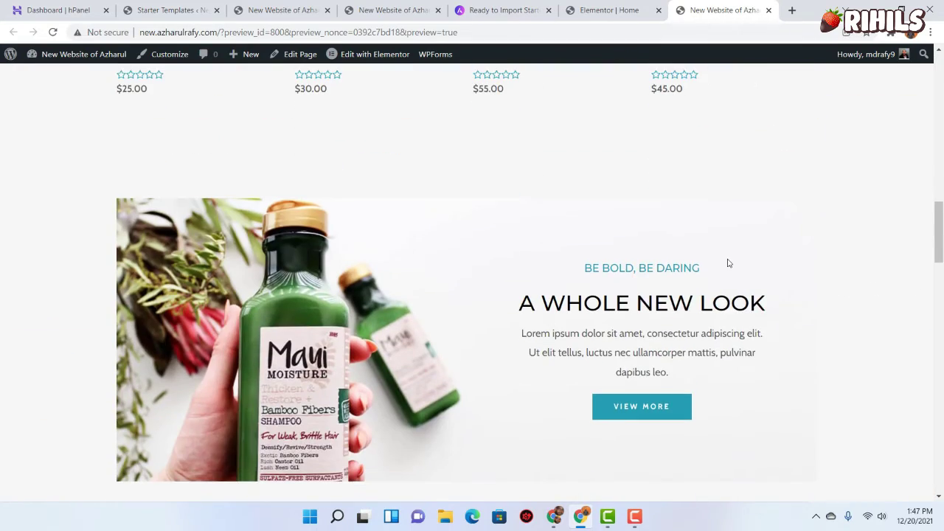
scroll(325, 316, down, 10)
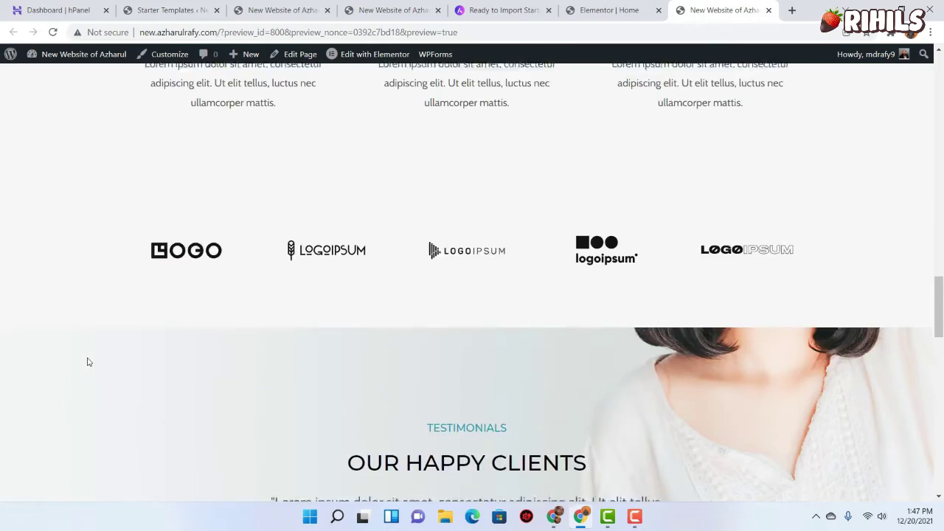
scroll(87, 361, up, 20)
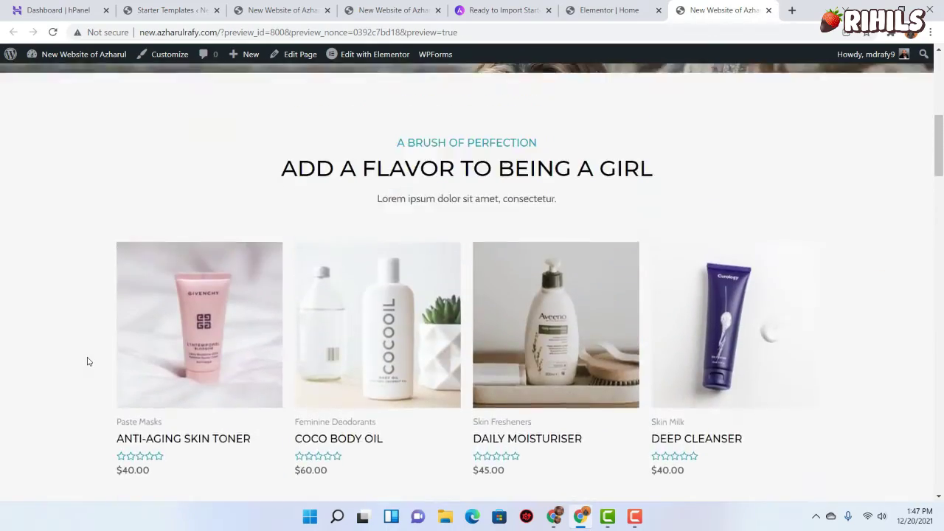
scroll(87, 361, up, 2)
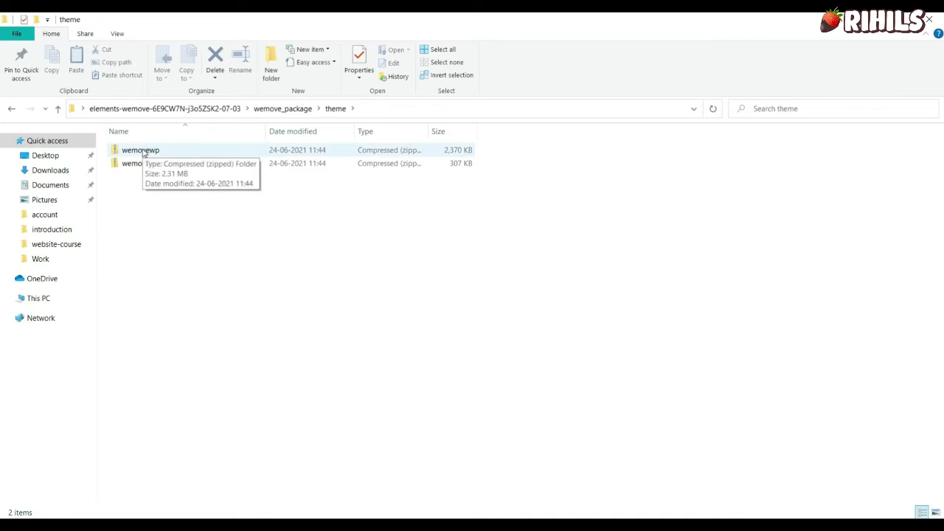
Examine the wemovewp and wemovewp-child zip archives in the wemove_package theme folder in File Explorer
click(143, 151)
click(149, 166)
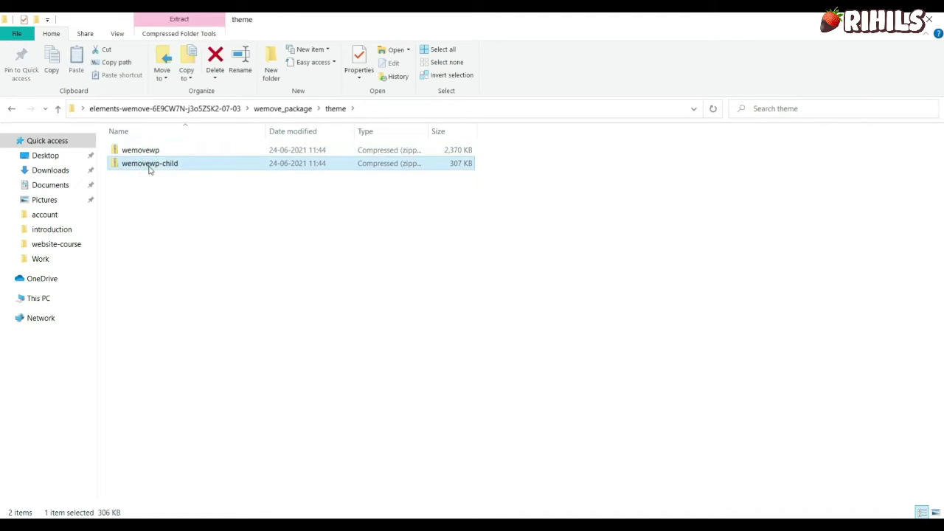
click(149, 151)
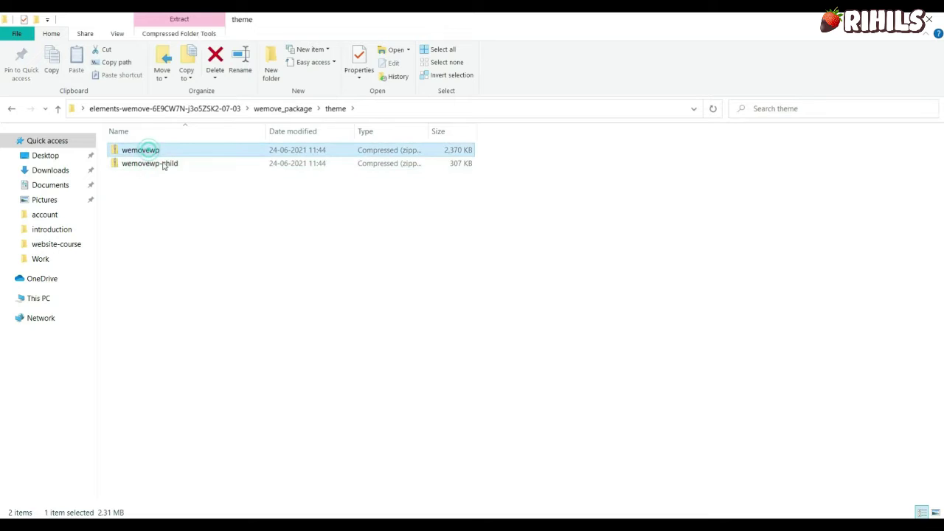
click(165, 166)
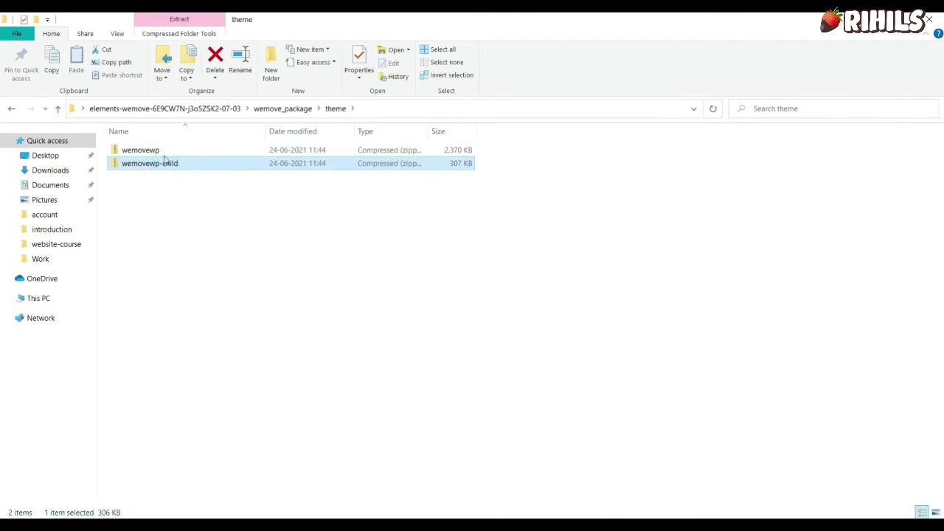
click(163, 152)
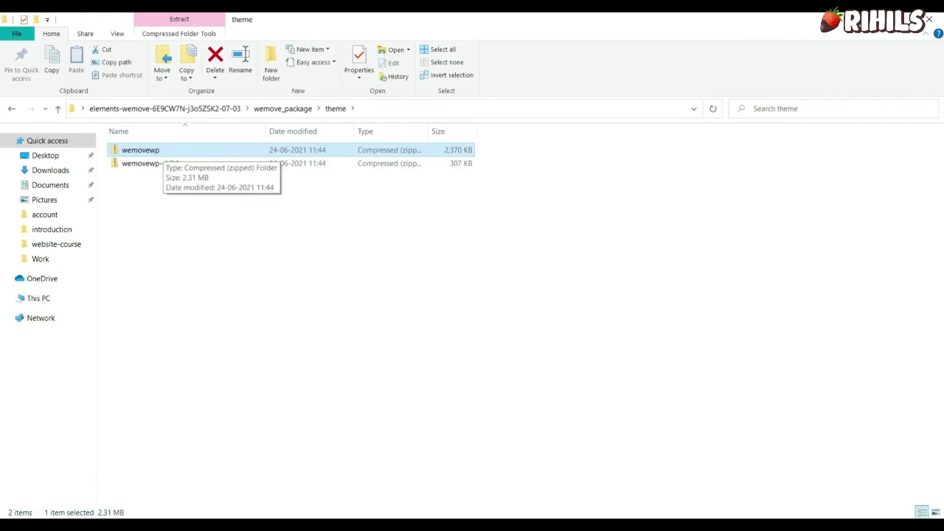
Switch to the browser with the local WordPress site and open the upload form for adding a new theme
key(alt+Tab)
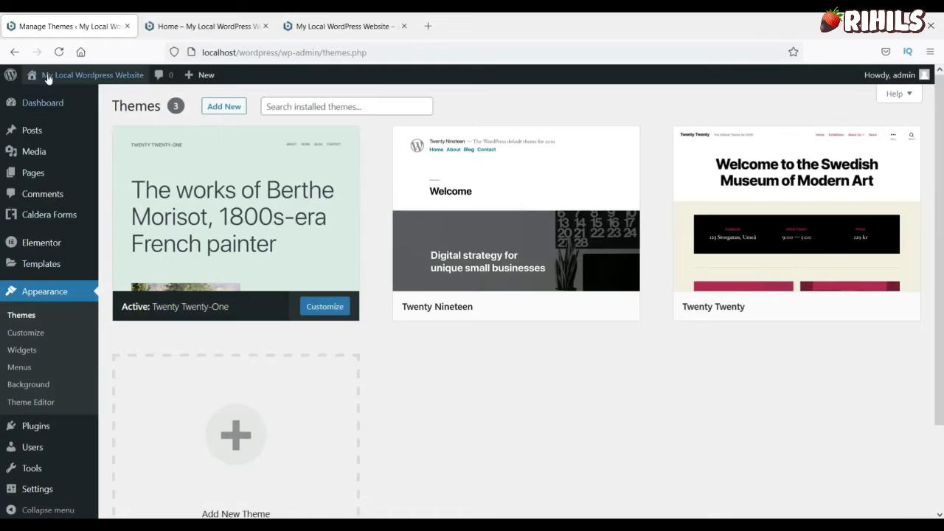
mouse_move(47, 78)
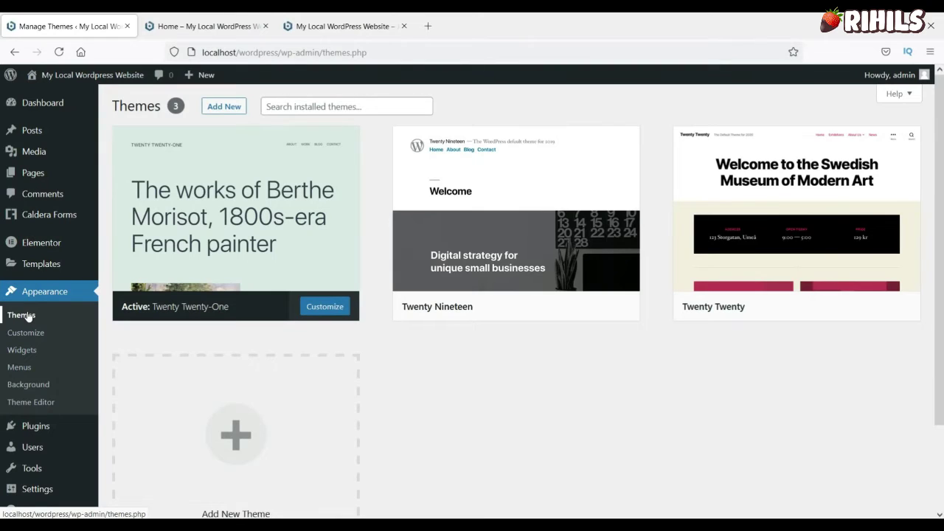
click(223, 107)
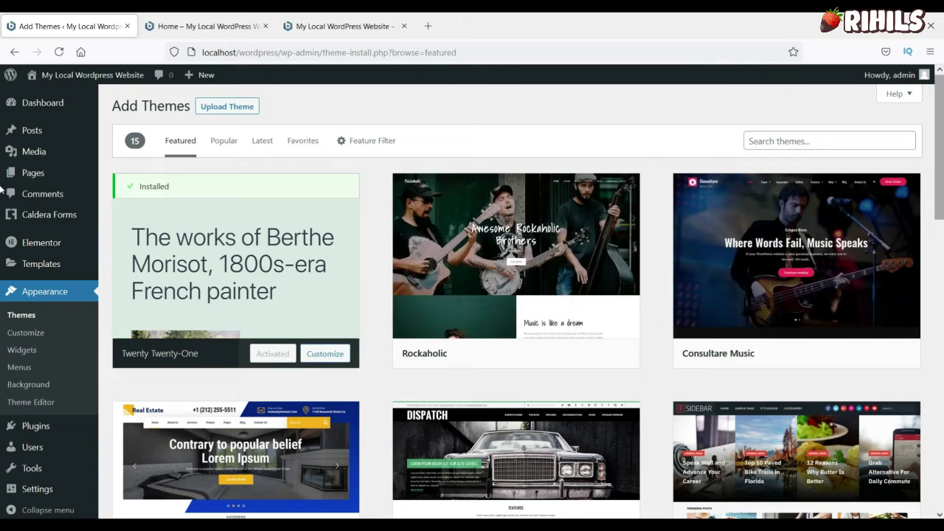
scroll(499, 273, down, 3)
scroll(498, 273, up, 3)
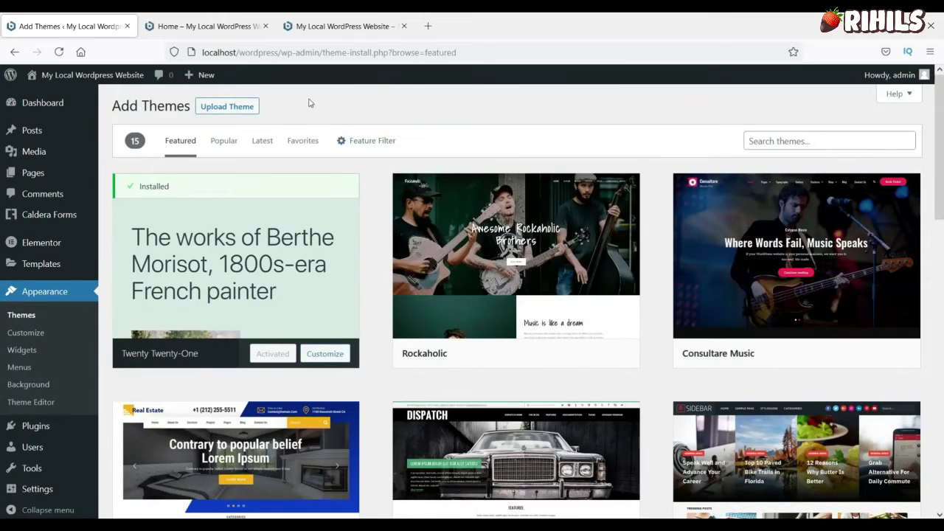
click(230, 108)
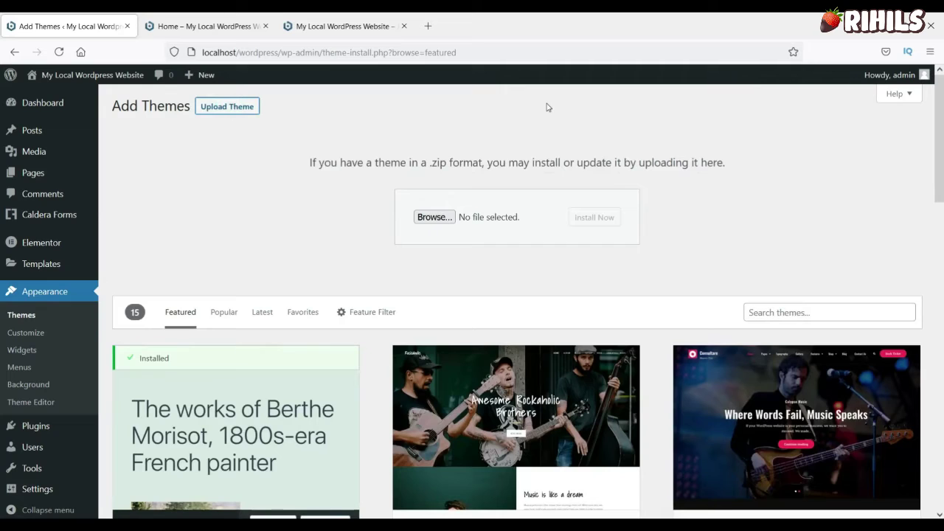
Choose wemovewp.zip from the wemove_package theme folder on the Desktop as the theme file to upload
click(438, 218)
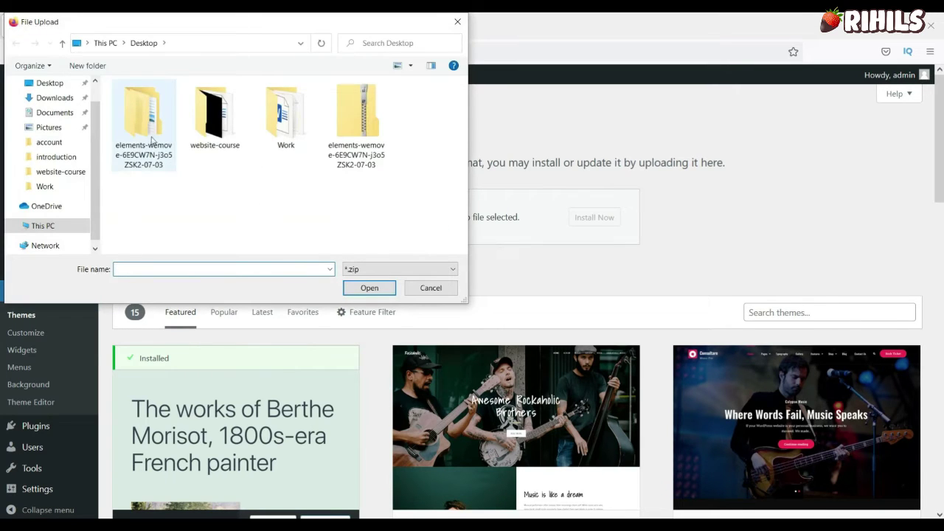
click(142, 111)
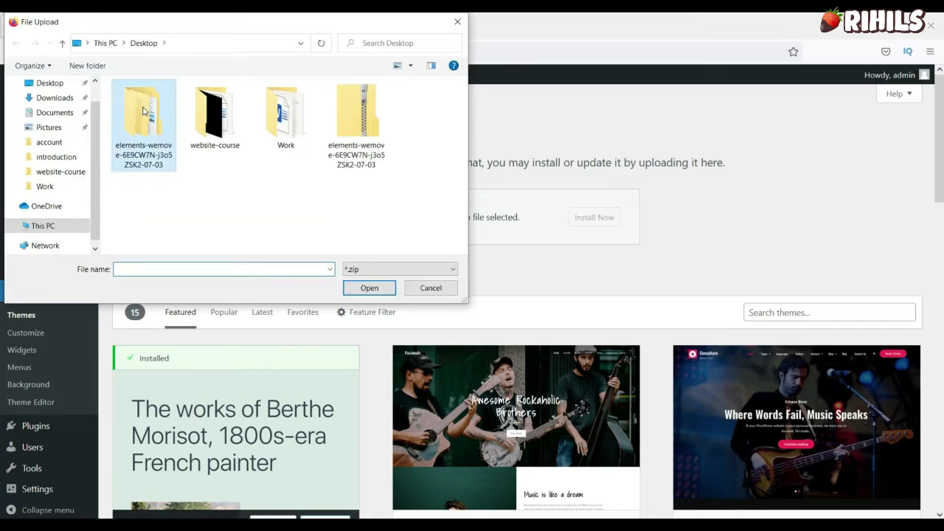
double_click(142, 111)
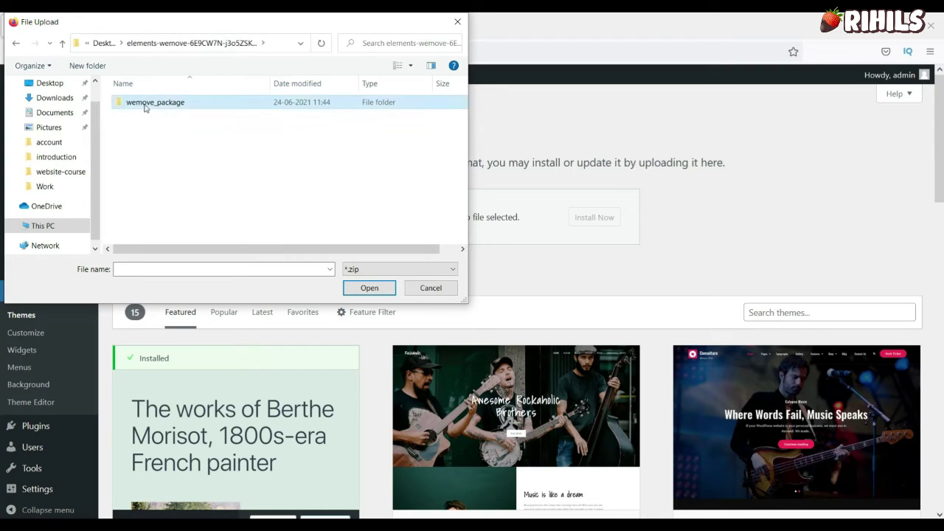
double_click(144, 108)
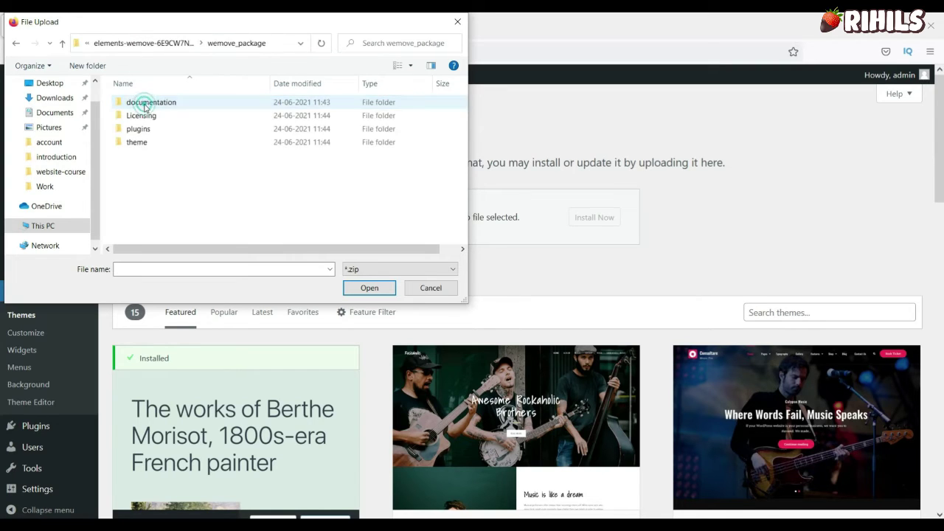
double_click(151, 145)
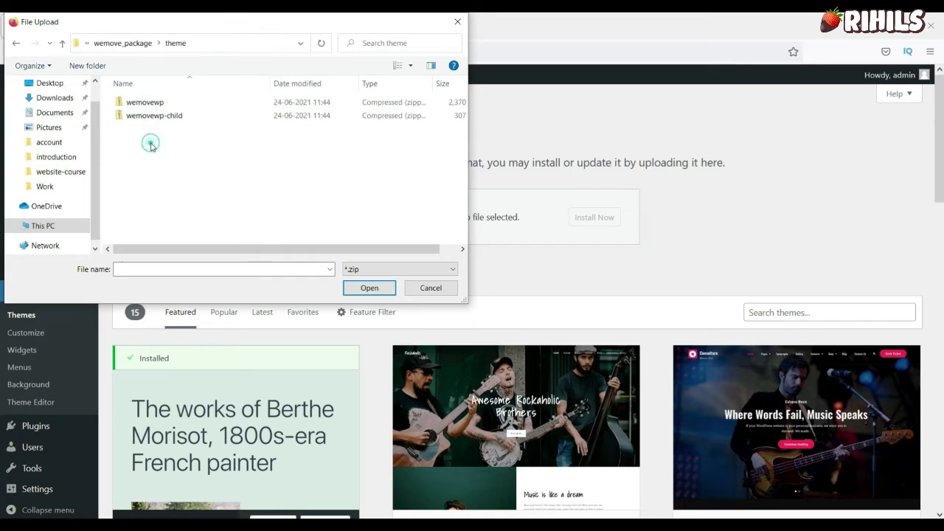
click(155, 103)
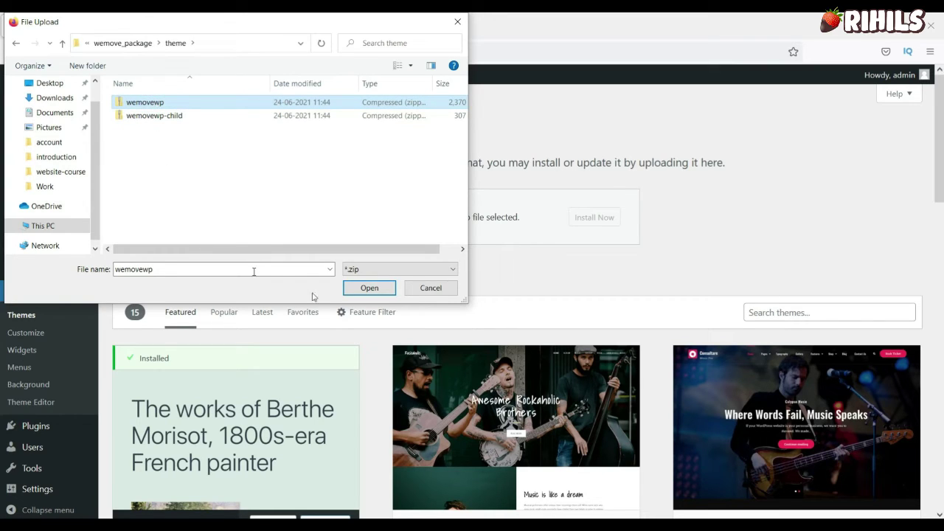
click(367, 288)
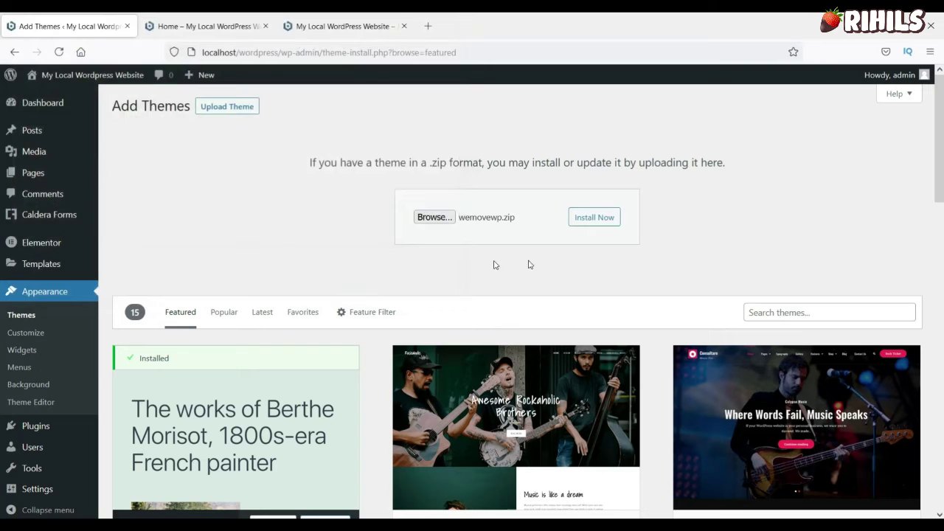
Install the theme from the chosen wemovewp.zip file and activate it
click(604, 213)
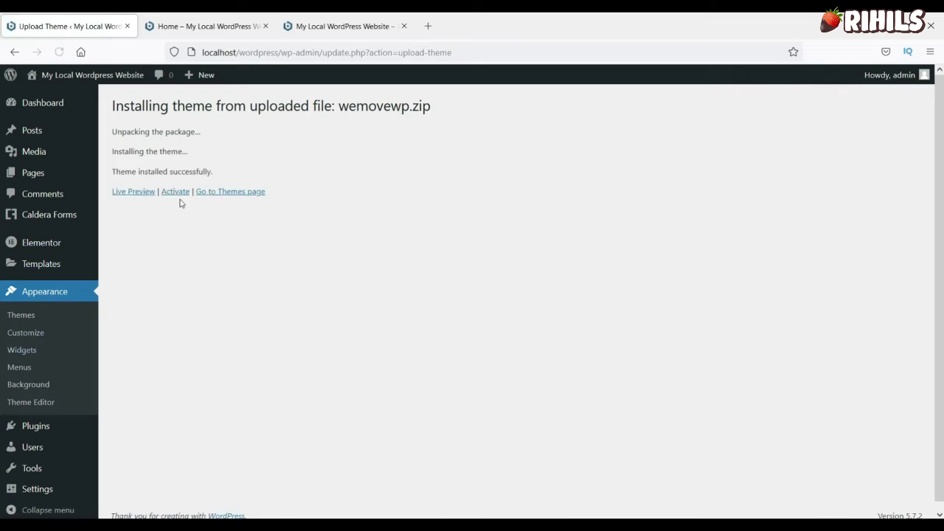
click(176, 191)
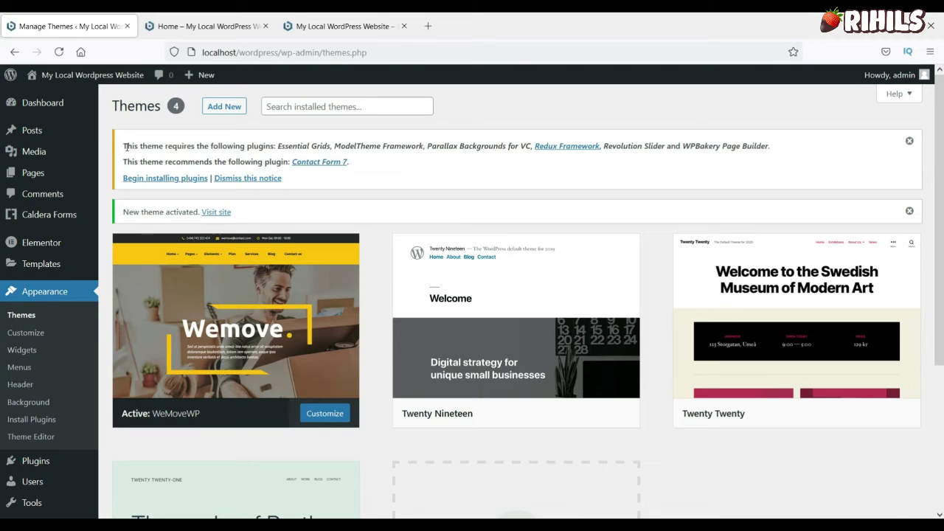
Begin installing the plugins the theme requires and bulk-install all of the listed ones, from Essential Grids to Contact Form 7
drag(126, 147, 167, 148)
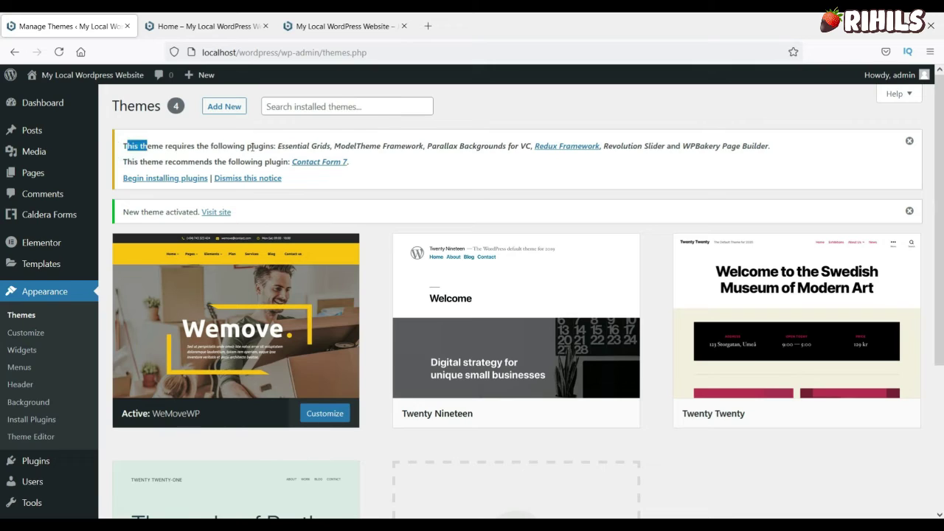
click(162, 182)
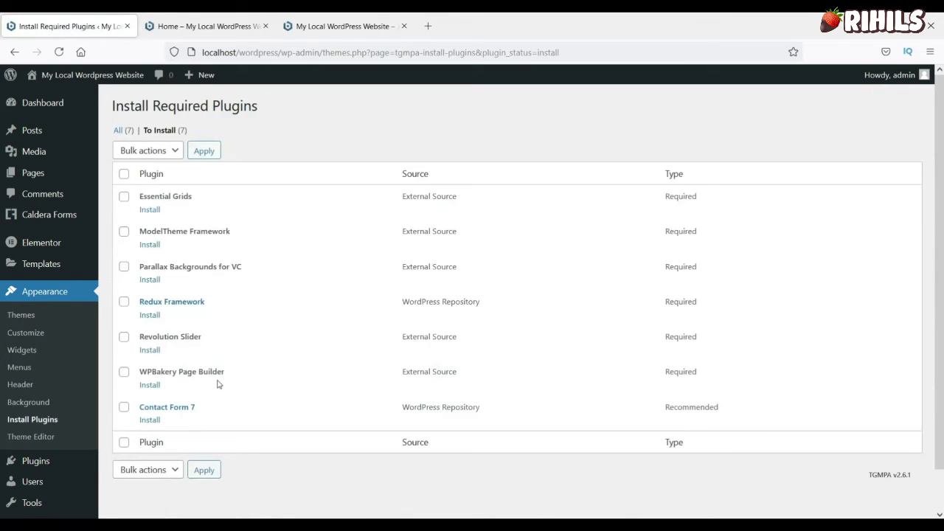
click(310, 149)
click(125, 177)
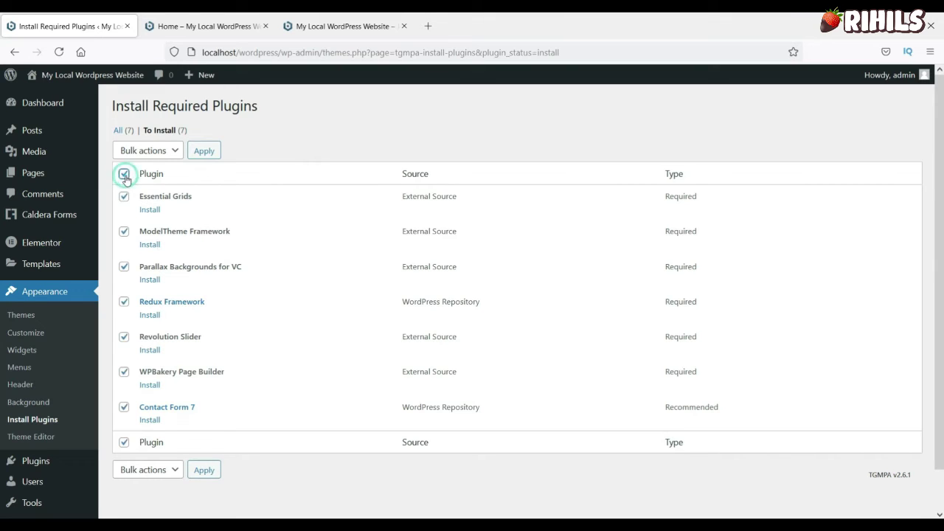
click(148, 151)
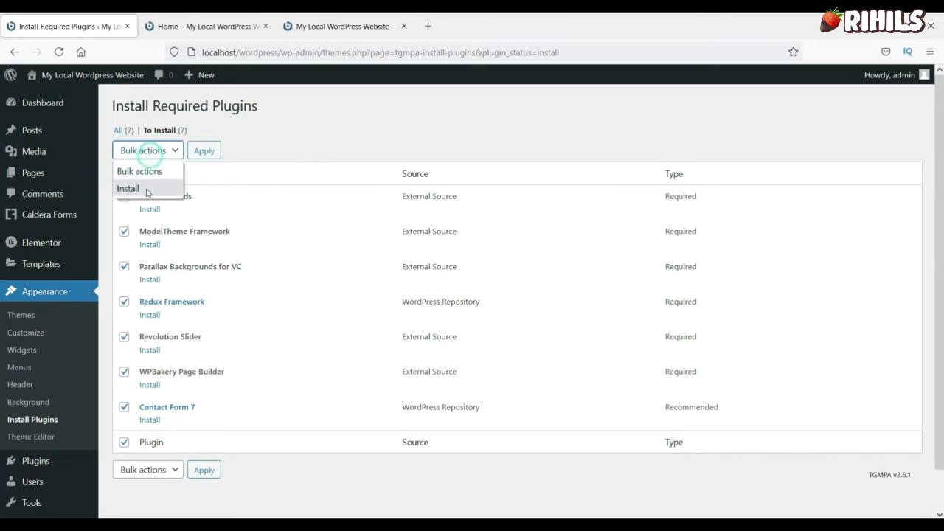
click(146, 190)
click(203, 152)
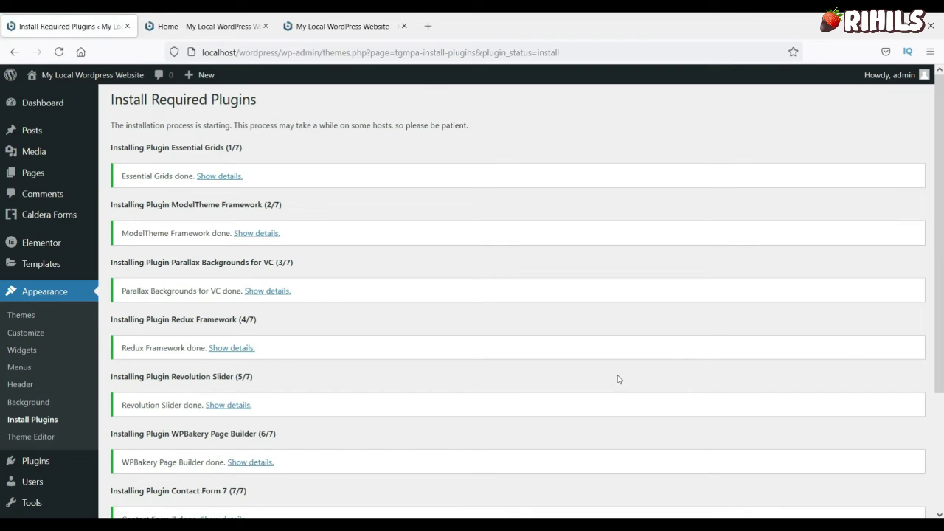
scroll(575, 401, down, 3)
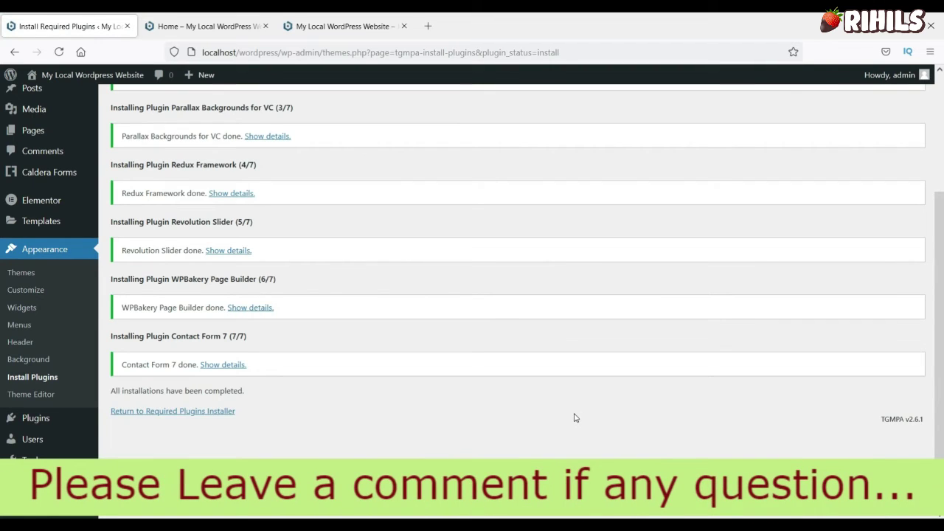
Leave the finished plugin installation and dismiss the Redux registration banner and the Automatic Updates notice on the dashboard
click(157, 418)
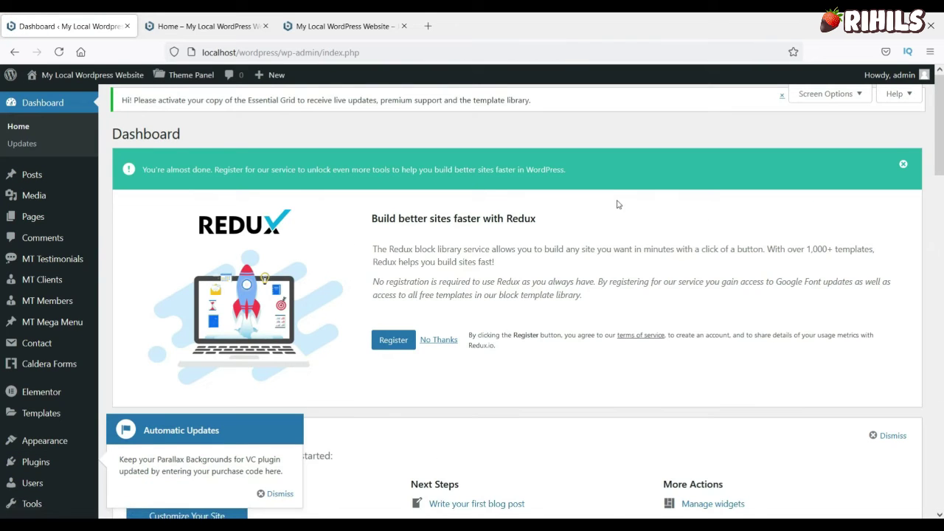
click(903, 164)
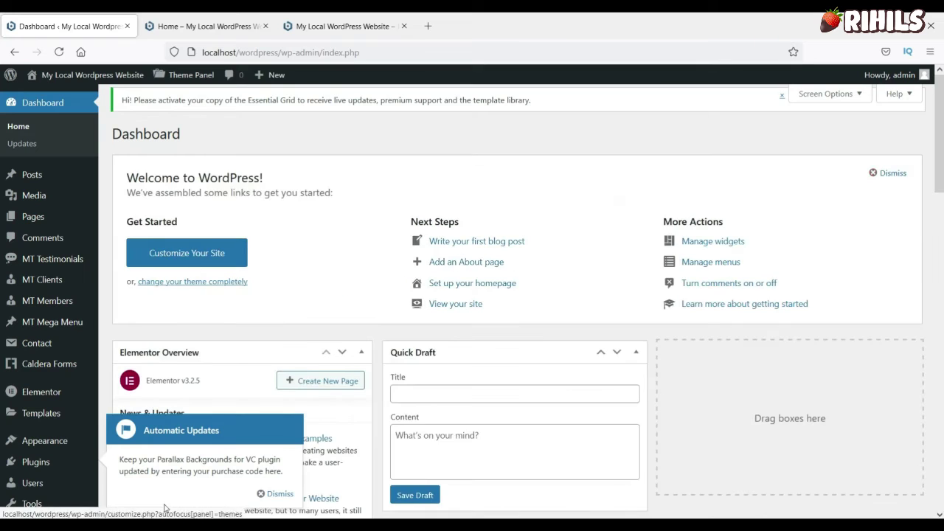
click(277, 493)
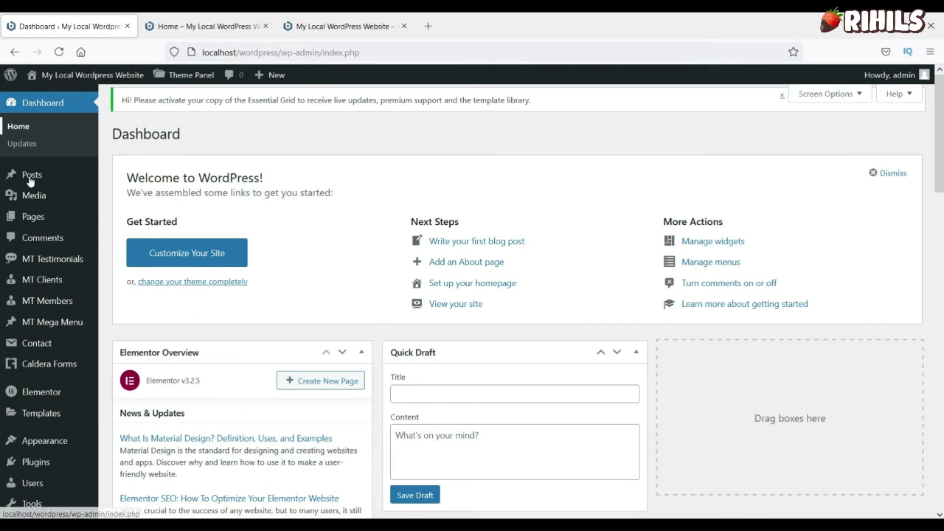
Look over the admin menu entries available with the new theme, including the Theme Panel, Templates and Appearance options
scroll(29, 180, down, 5)
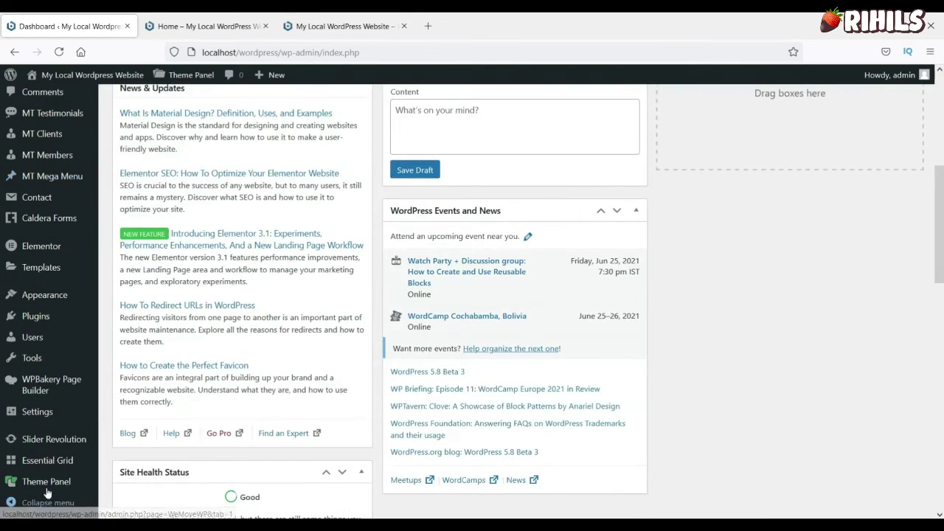
mouse_move(47, 491)
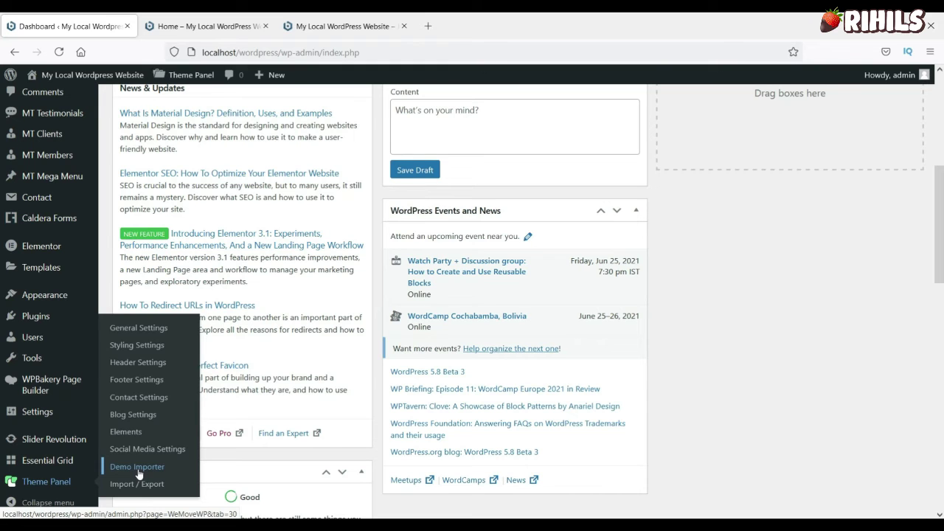
scroll(59, 243, up, 4)
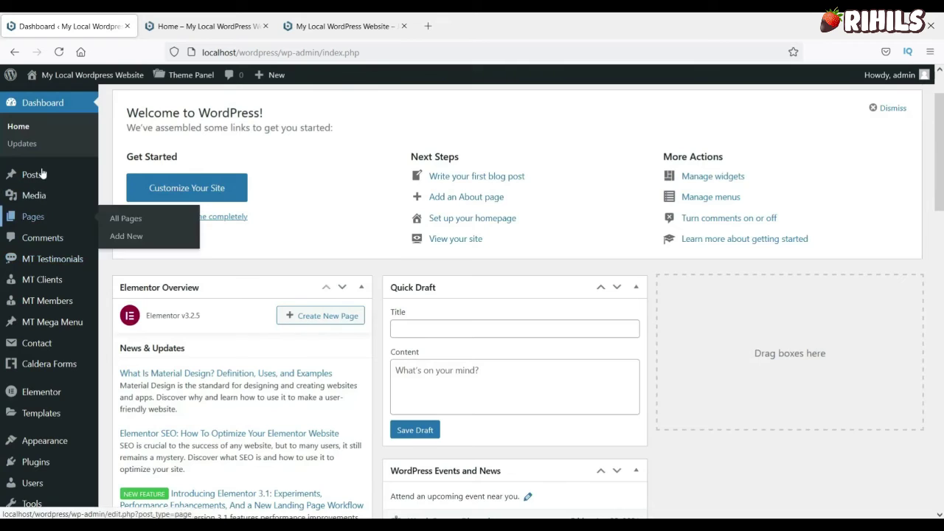
mouse_move(42, 173)
scroll(43, 273, down, 3)
mouse_move(43, 273)
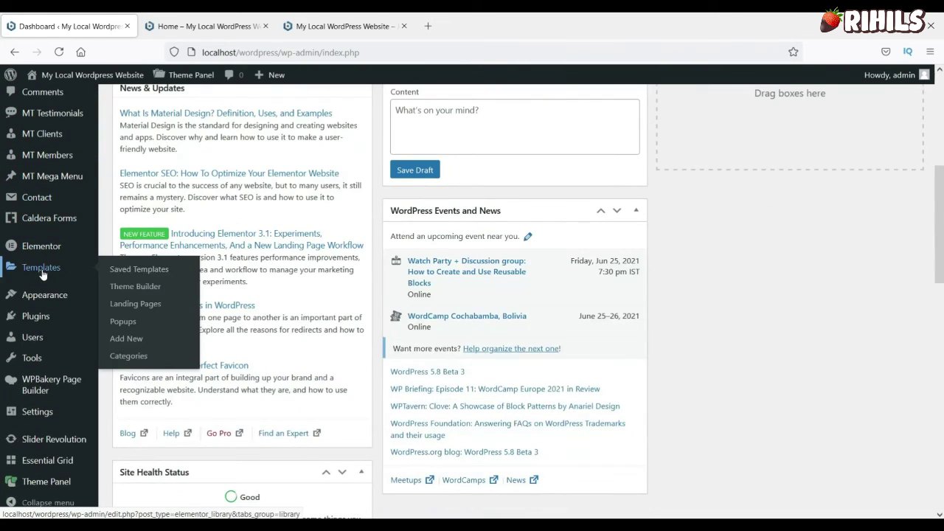
mouse_move(44, 300)
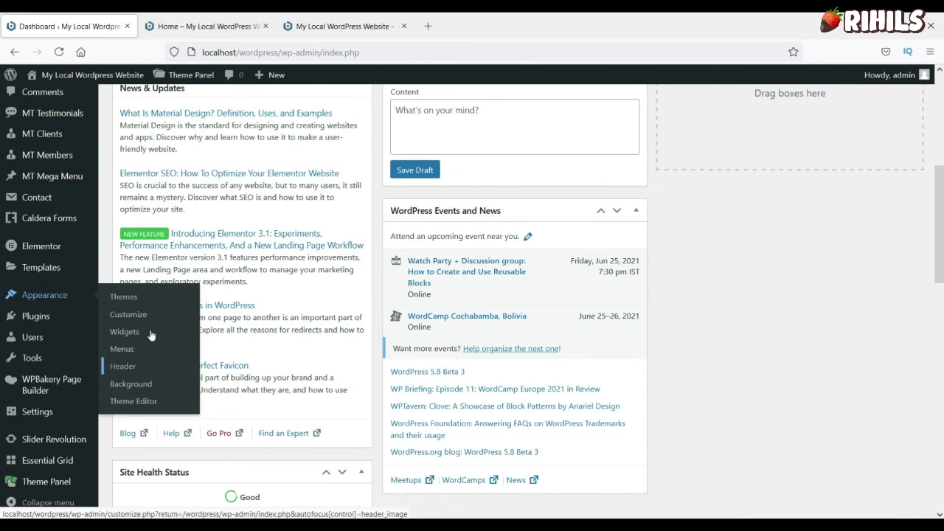
Open the Demo Importer of the WeMoveWP Theme Panel and find the 01 Main Home demo
scroll(148, 336, down, 3)
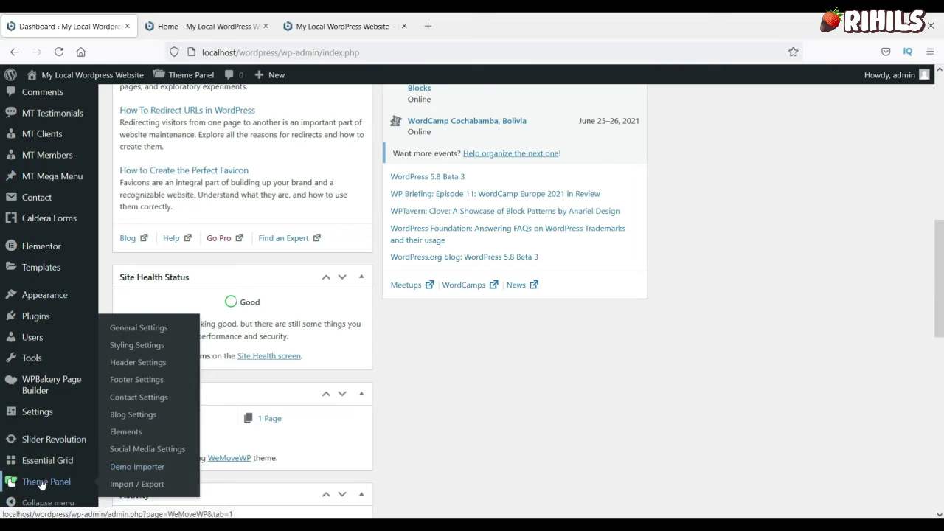
click(133, 467)
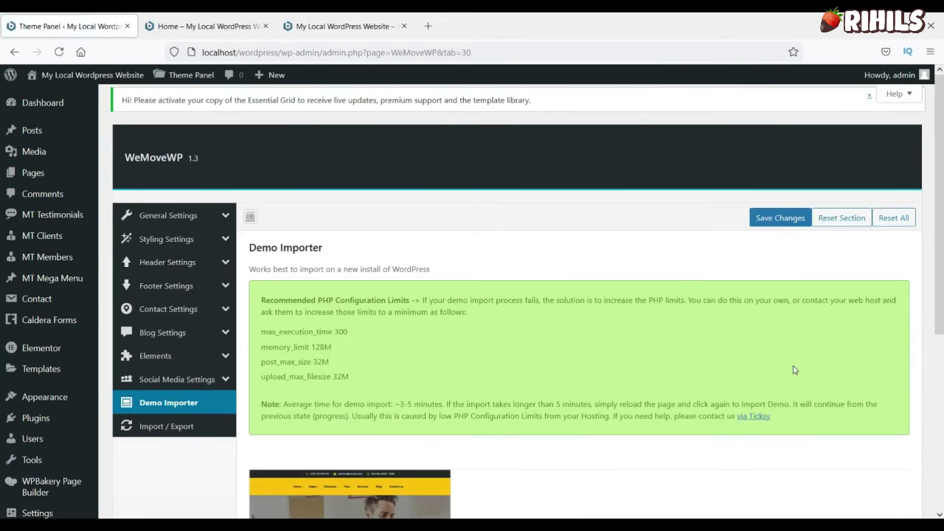
scroll(793, 370, down, 3)
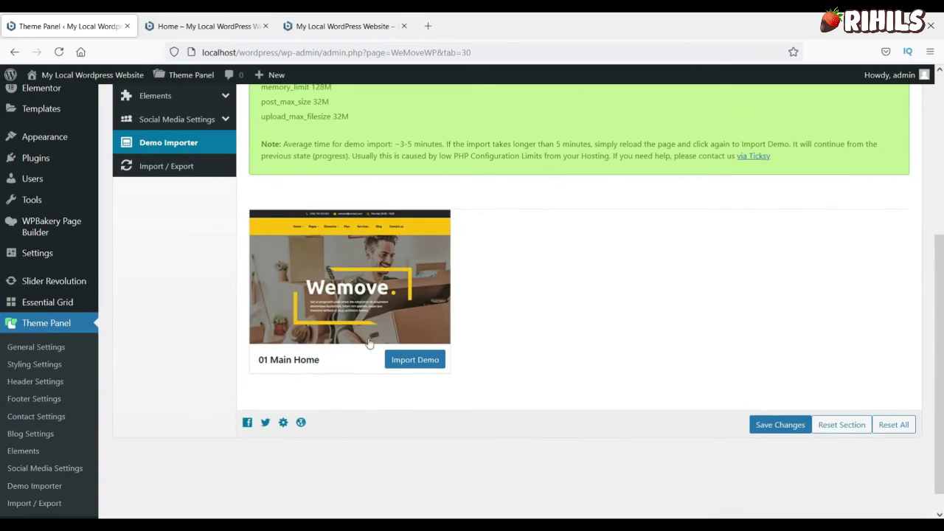
Reload the local site's front end and look through its home page under the WeMoveWP theme
click(174, 24)
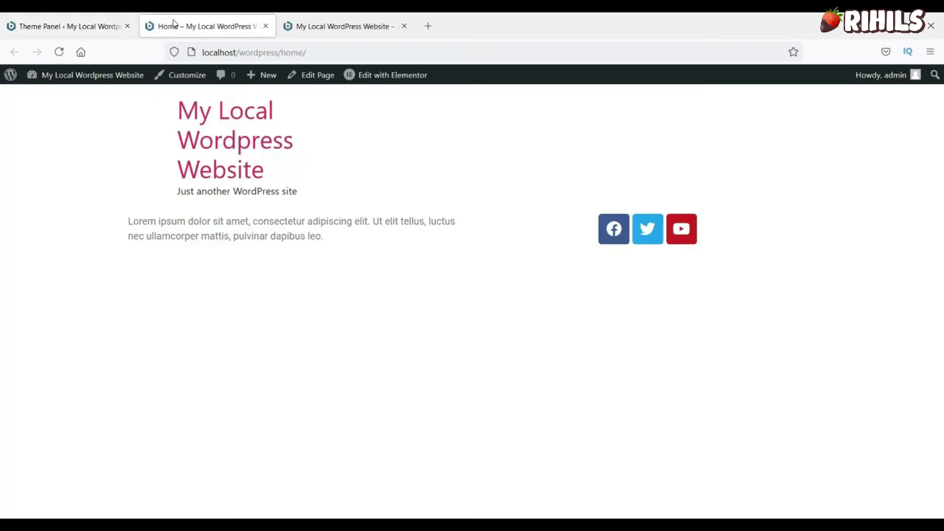
click(59, 51)
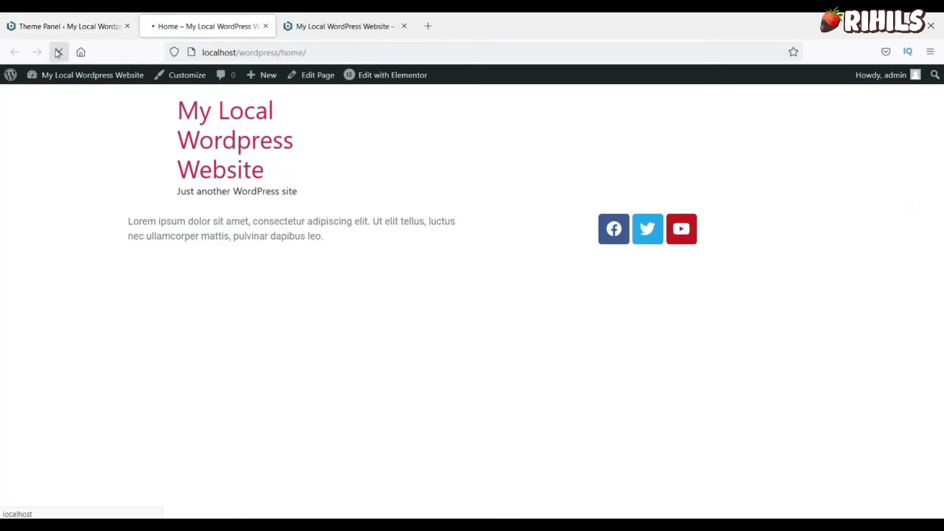
scroll(497, 358, down, 6)
scroll(497, 359, up, 6)
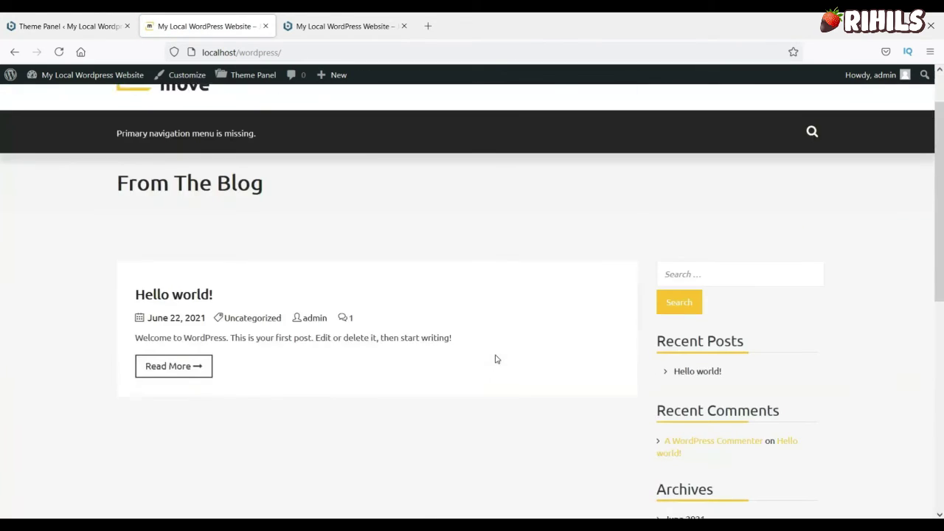
Import the 01 Main Home demo content with the theme's Demo Importer and check the demo's import status
click(30, 26)
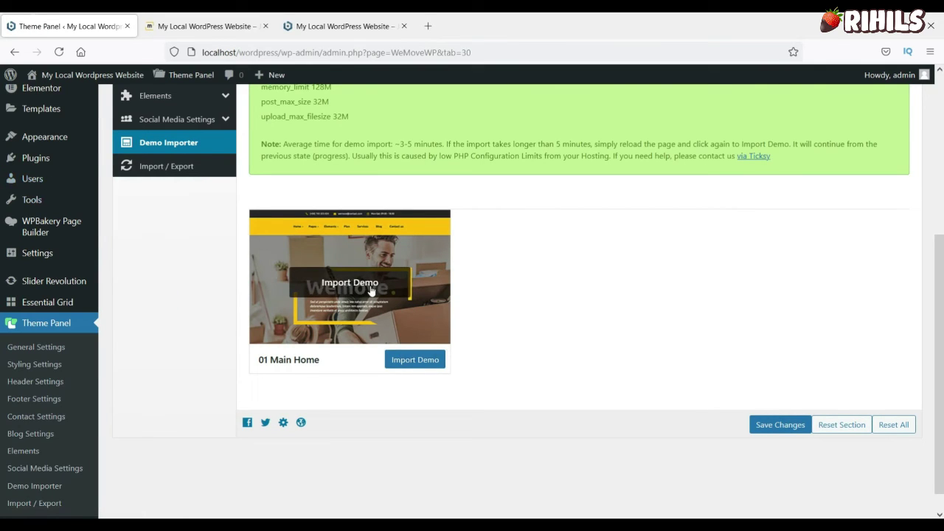
click(398, 361)
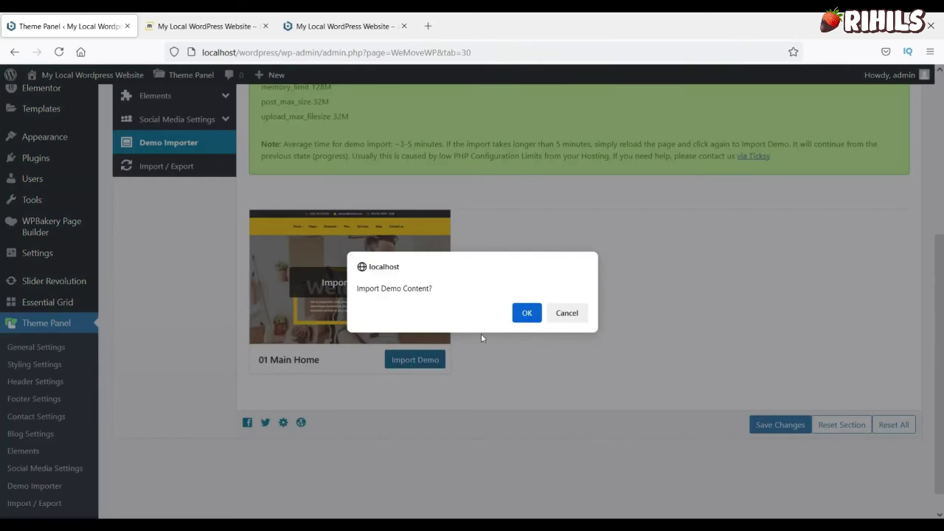
click(523, 316)
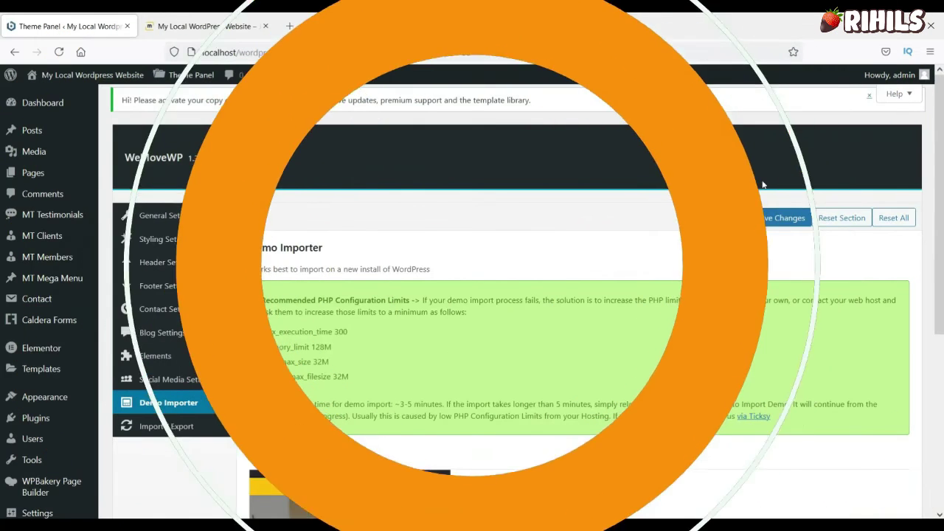
scroll(488, 324, down, 2)
scroll(488, 324, down, 3)
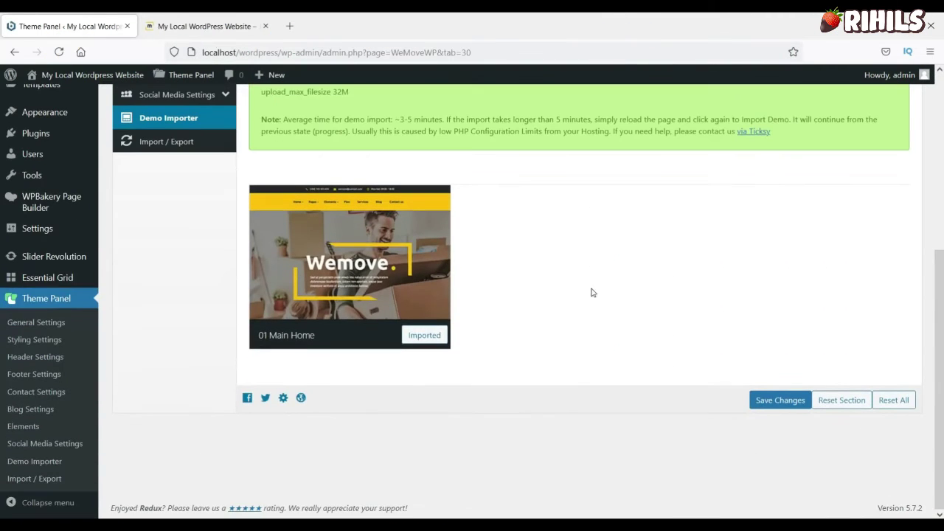
mouse_move(318, 295)
scroll(548, 297, up, 2)
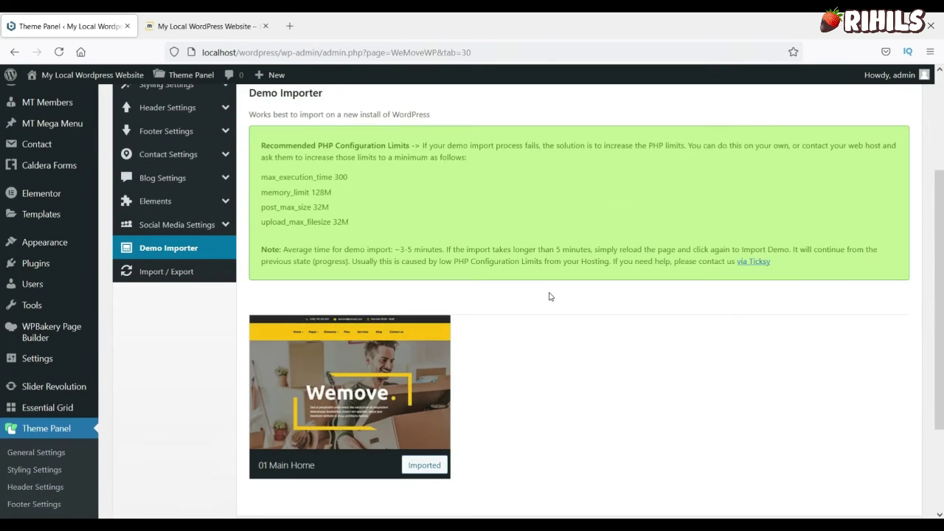
scroll(548, 296, down, 1)
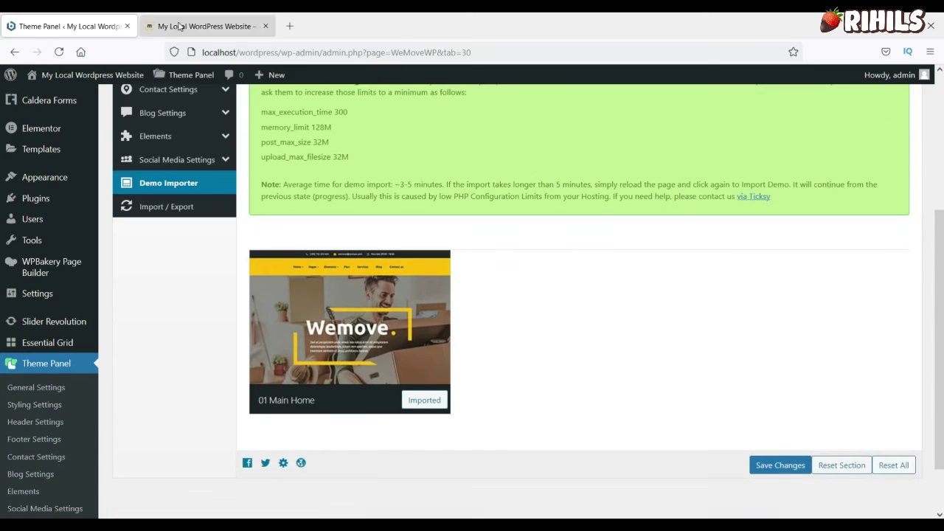
Look through the site's front-end home page with the imported demo content, down to the Get in Touch section
click(200, 26)
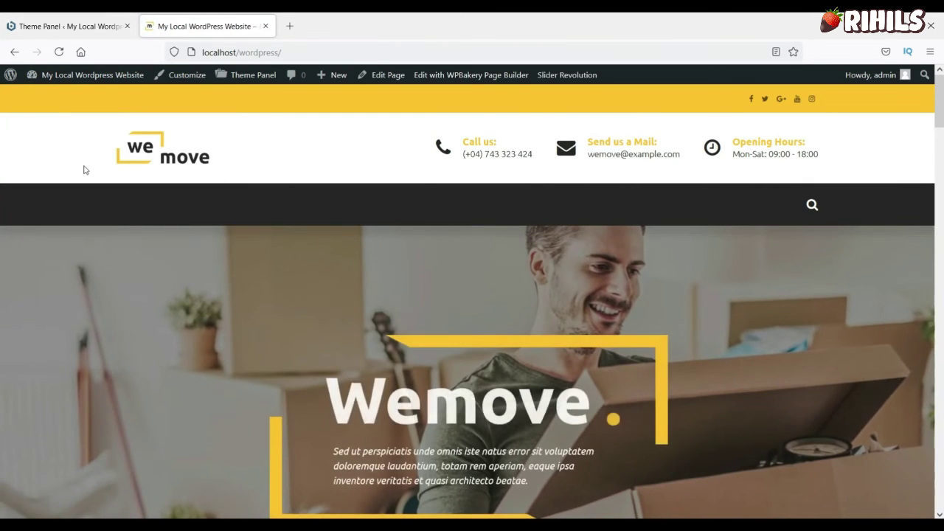
scroll(785, 225, down, 10)
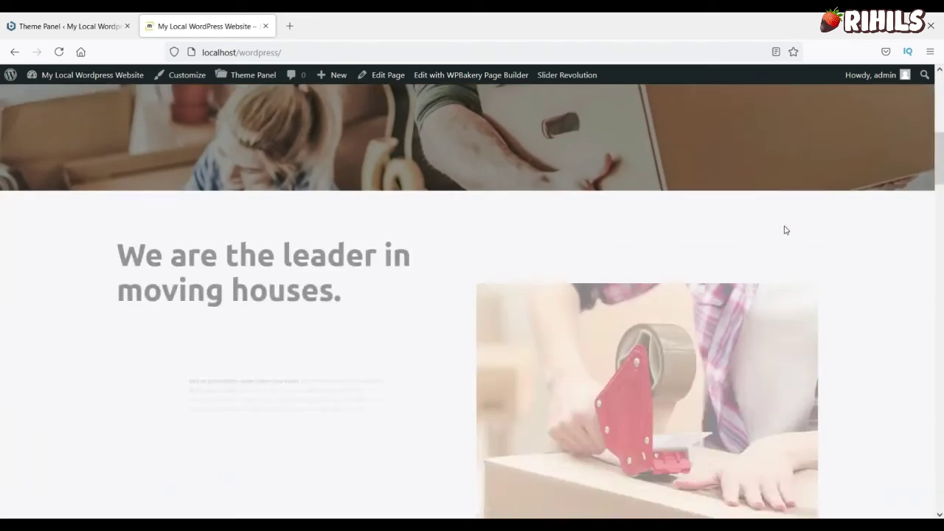
scroll(785, 230, down, 14)
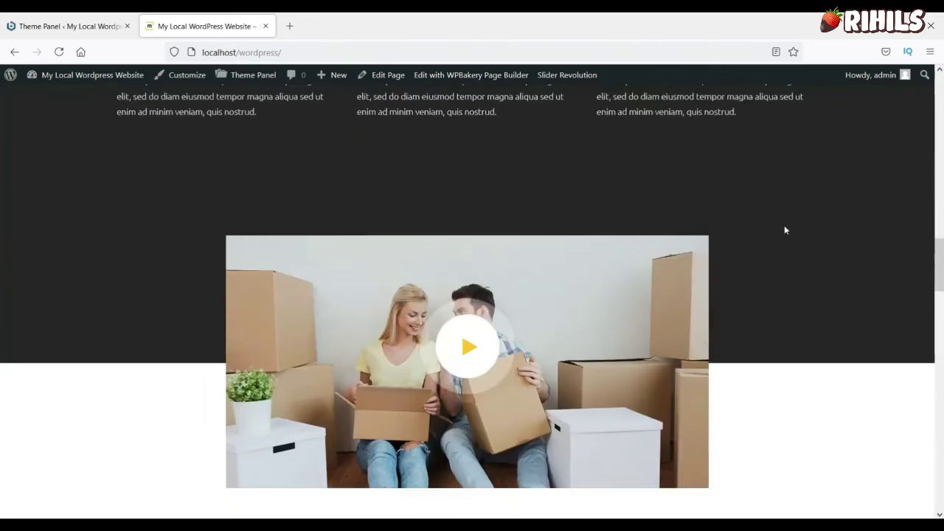
scroll(784, 228, down, 12)
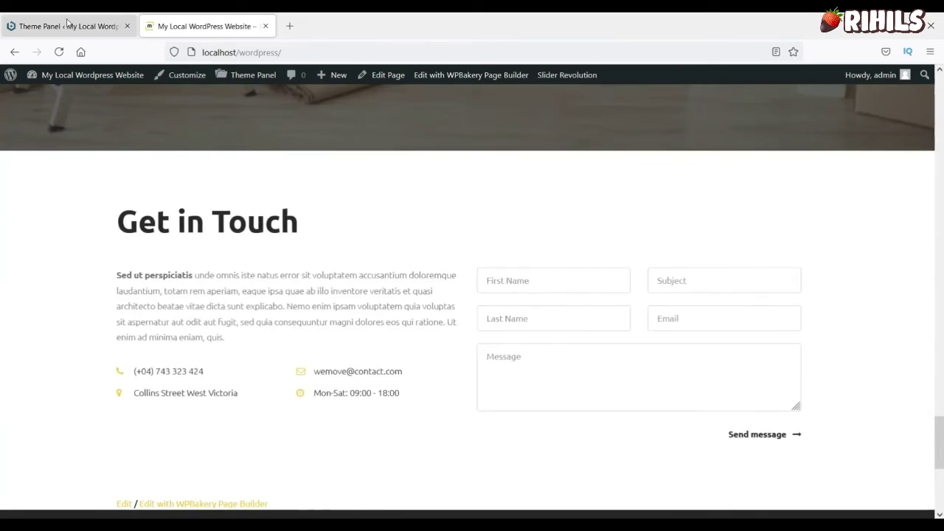
Look through the imported entries in the admin's Pages list and Posts list
click(66, 25)
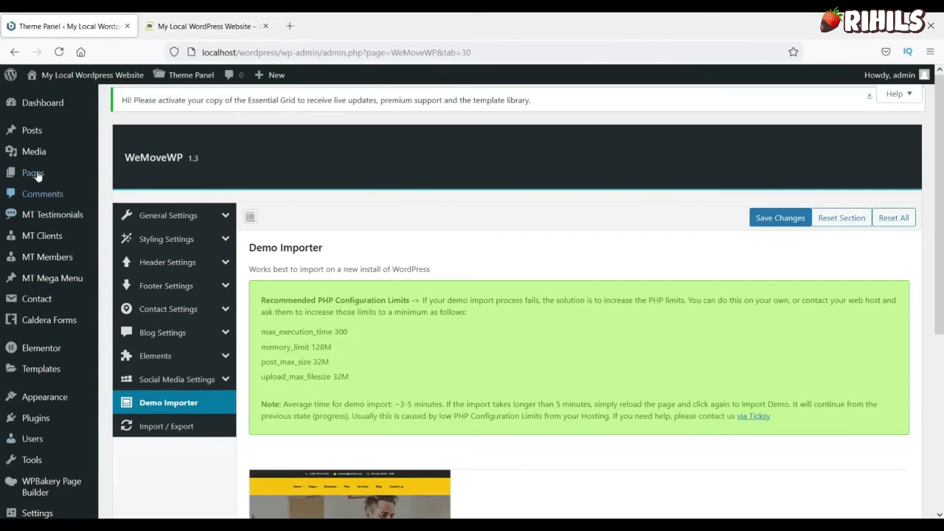
mouse_move(37, 174)
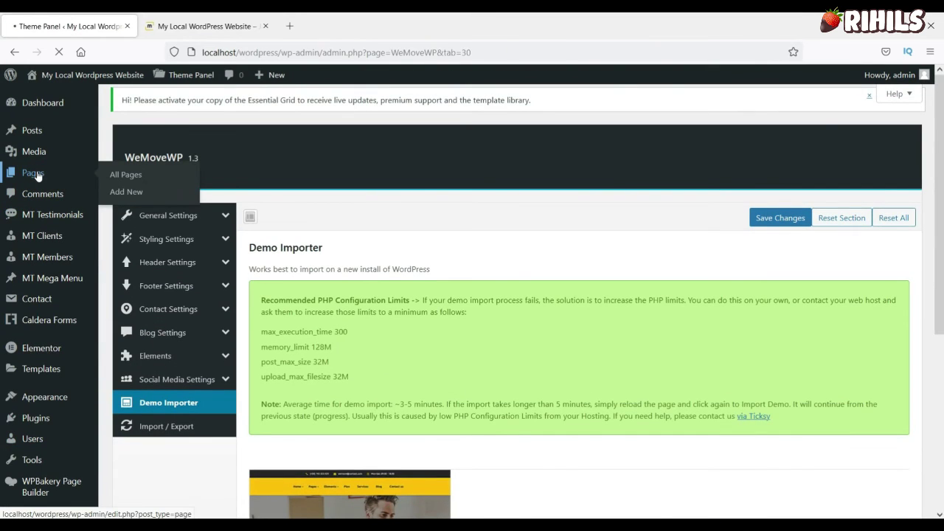
click(33, 172)
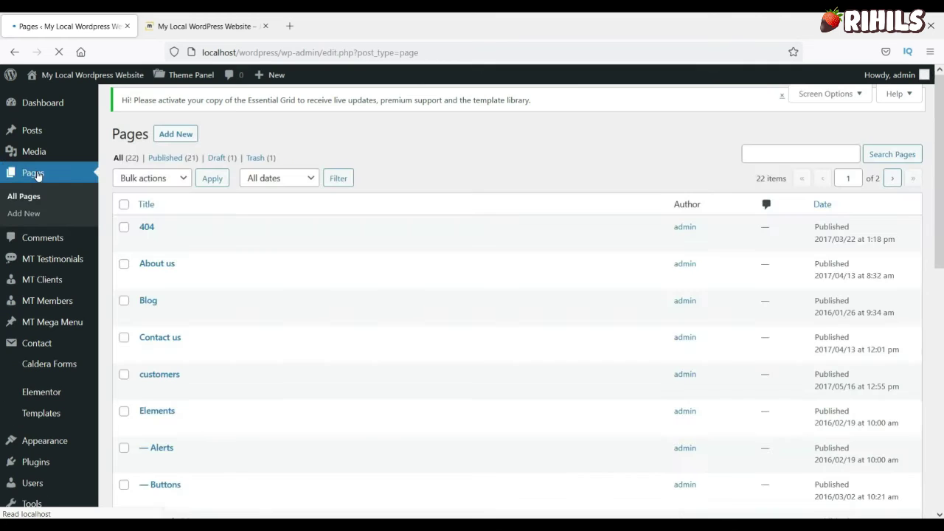
scroll(526, 263, down, 10)
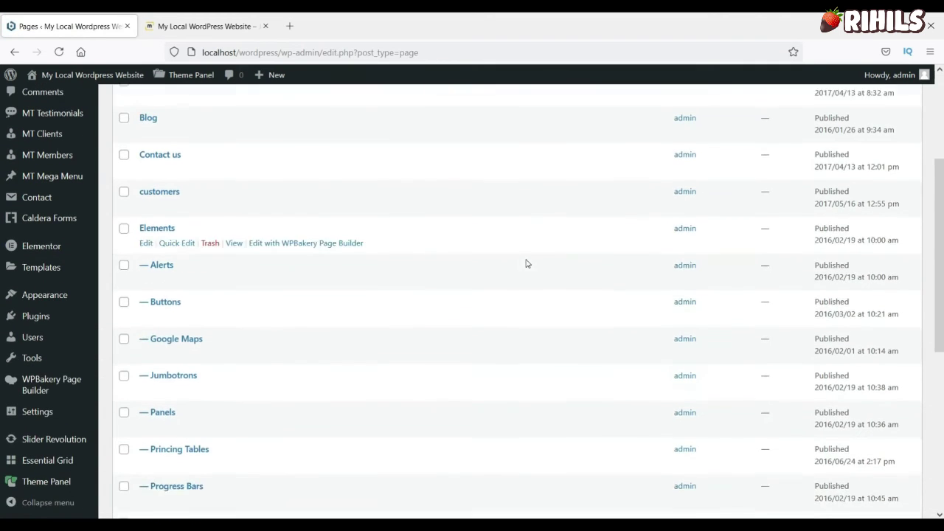
scroll(526, 263, up, 15)
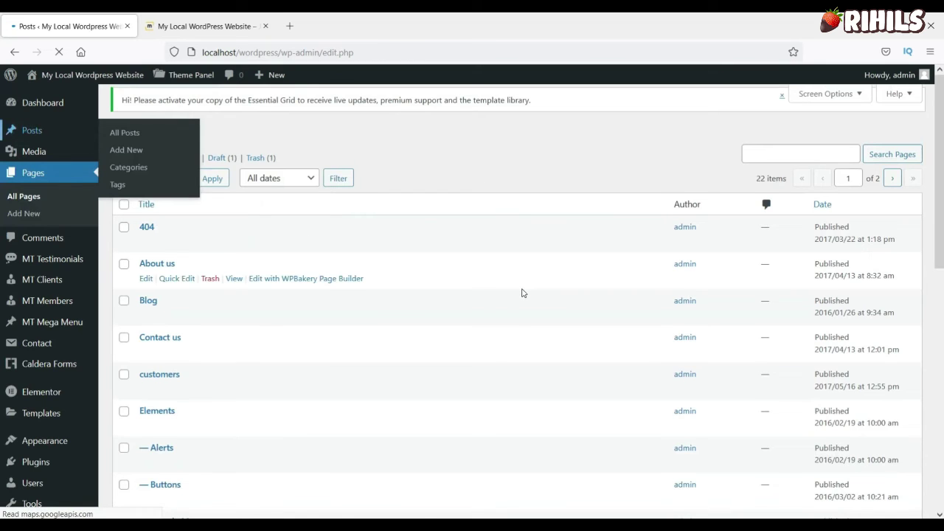
scroll(522, 293, down, 3)
scroll(521, 292, up, 3)
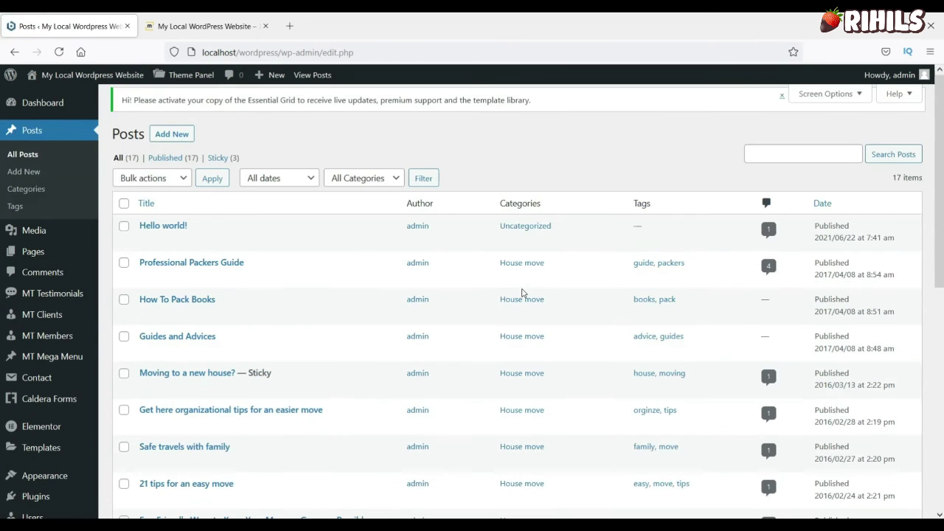
Browse the demo images in the Media Library
click(45, 232)
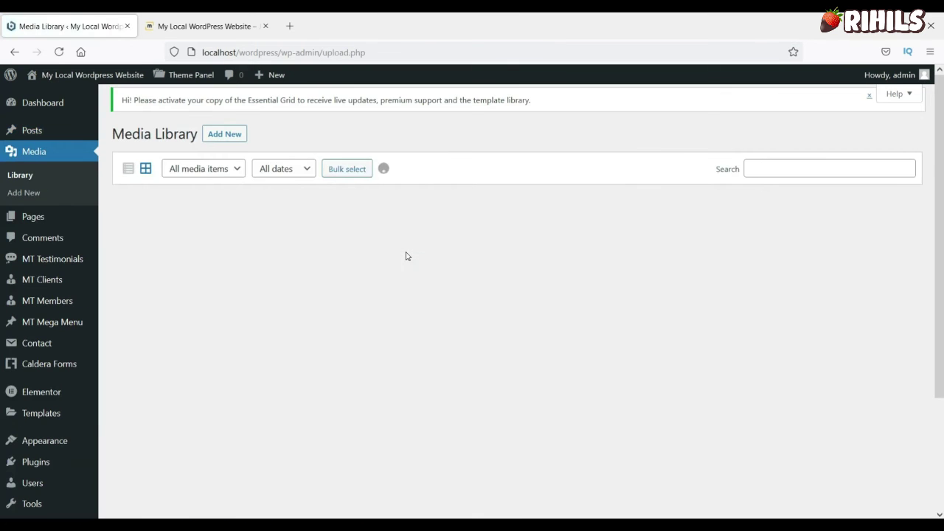
scroll(658, 258, down, 5)
scroll(659, 258, down, 1)
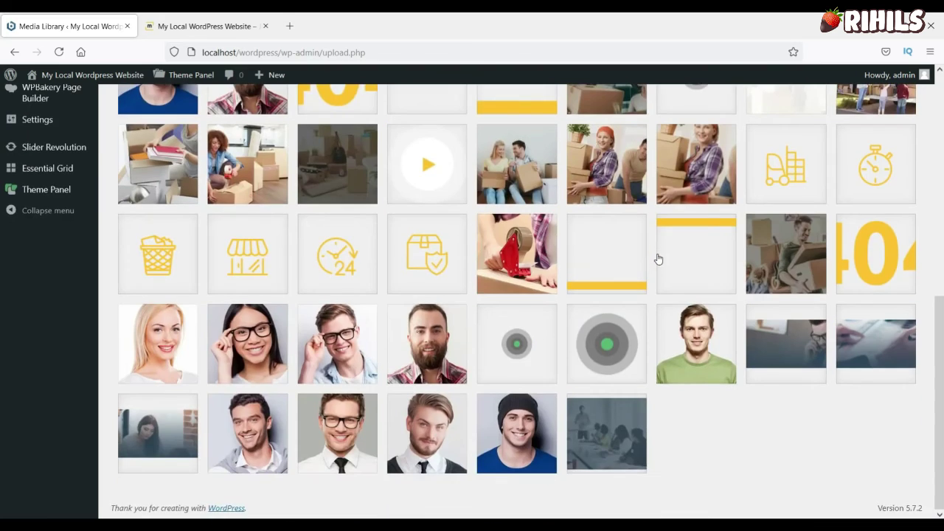
scroll(658, 258, up, 6)
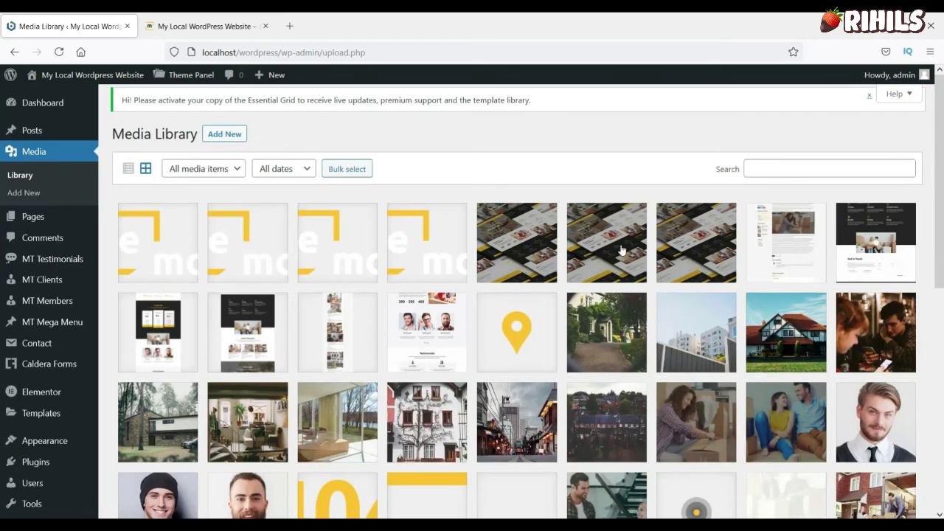
Look over the plugins installed on the site
scroll(27, 278, down, 3)
click(34, 266)
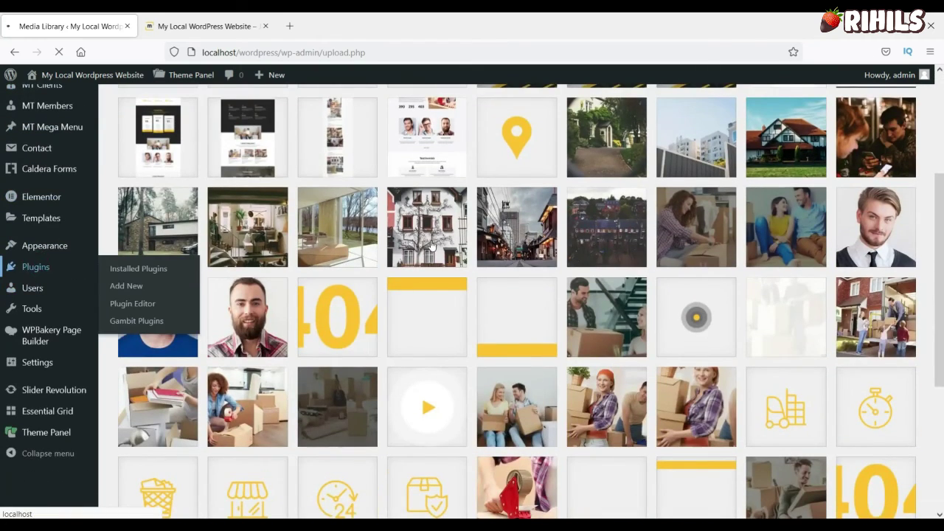
scroll(389, 268, down, 6)
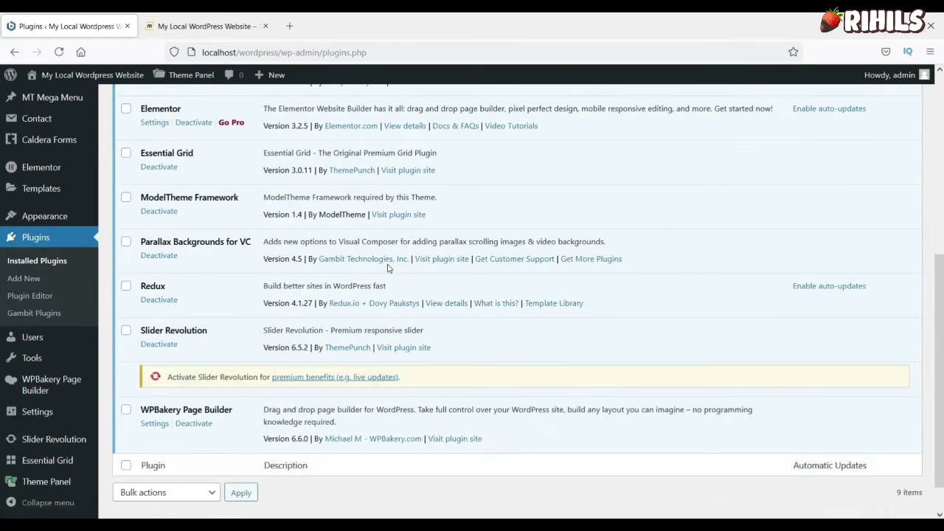
scroll(389, 268, up, 6)
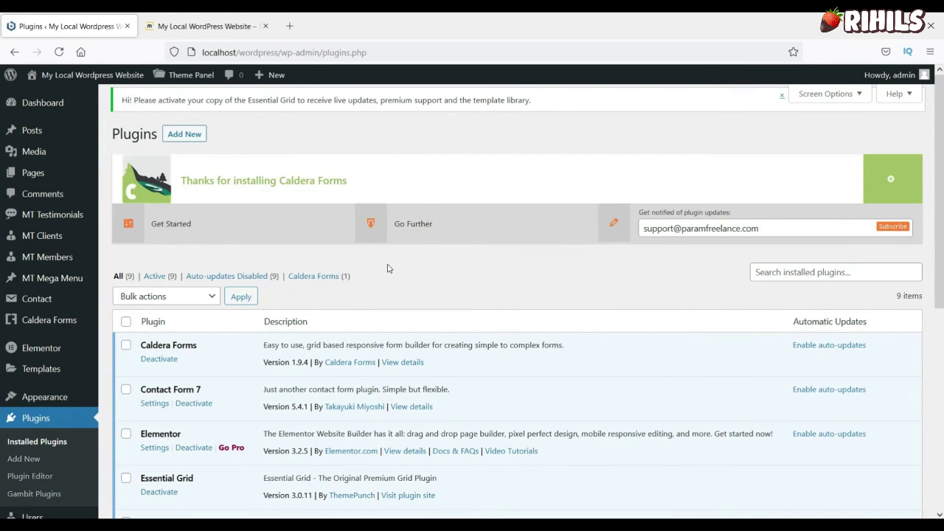
Look over the Contact us page on the site's front end, including its contact details and form
click(197, 27)
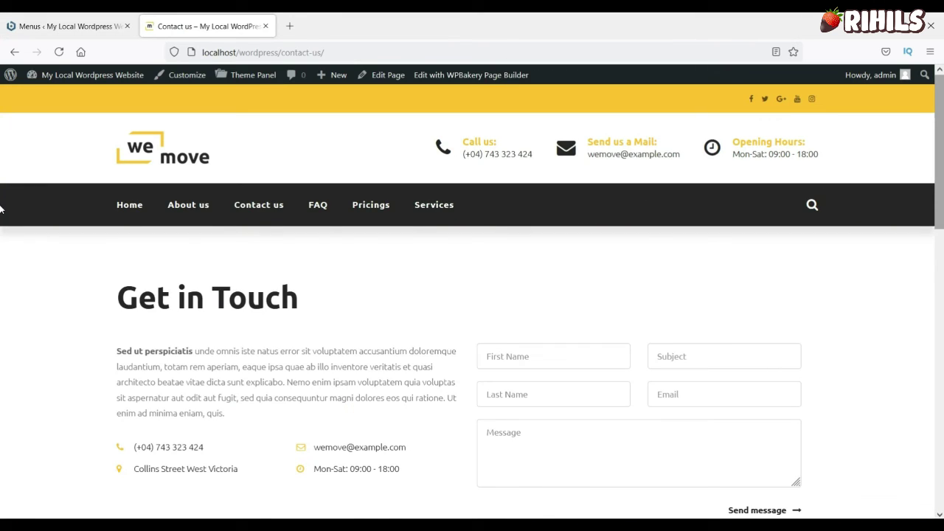
scroll(267, 231, down, 3)
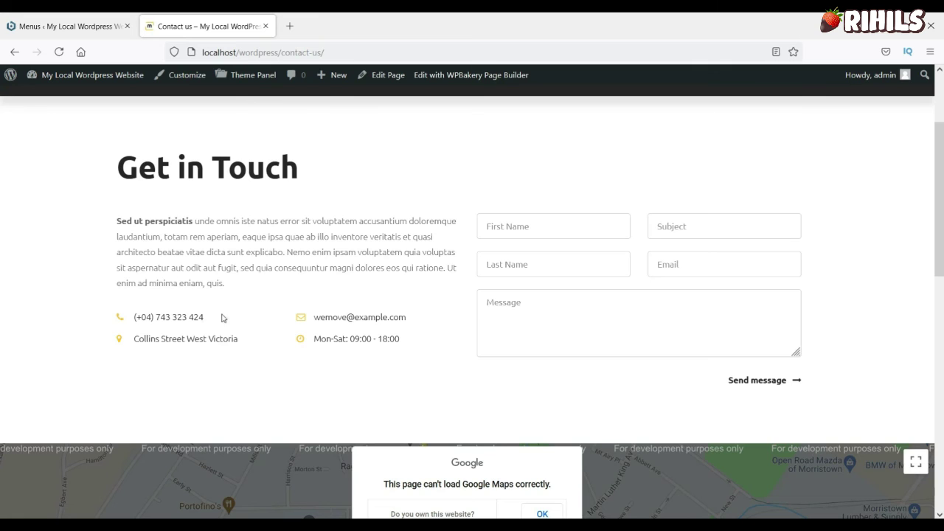
scroll(327, 272, up, 3)
Open the Contact us page for editing and examine its content elements in the WPBakery backend editor
click(391, 76)
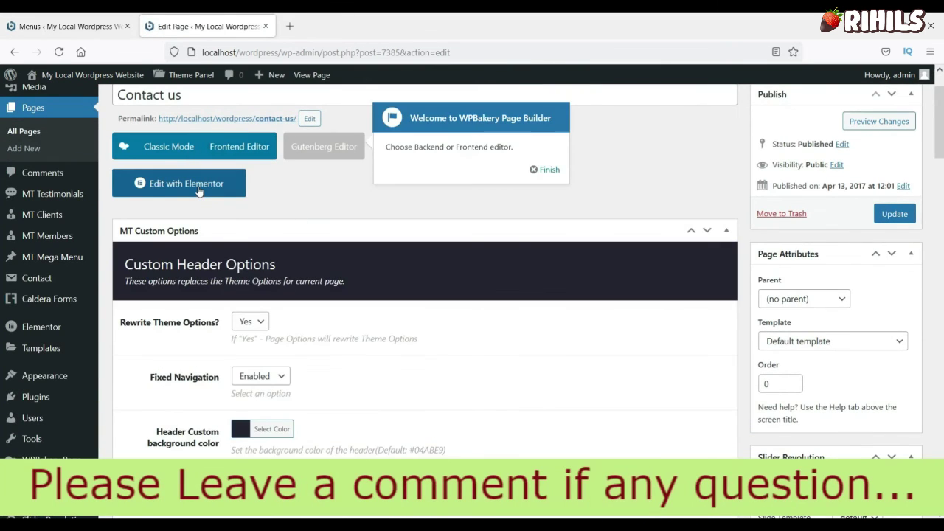
click(158, 146)
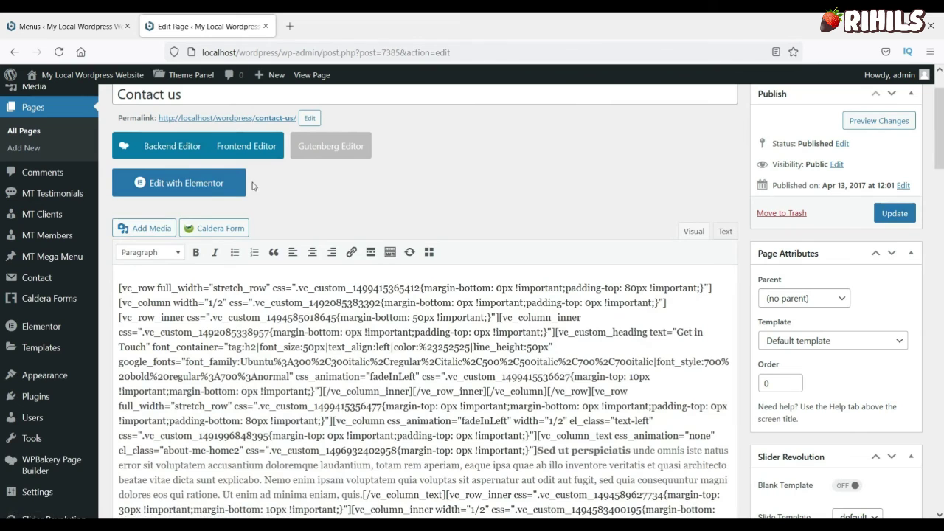
click(156, 146)
scroll(435, 302, down, 9)
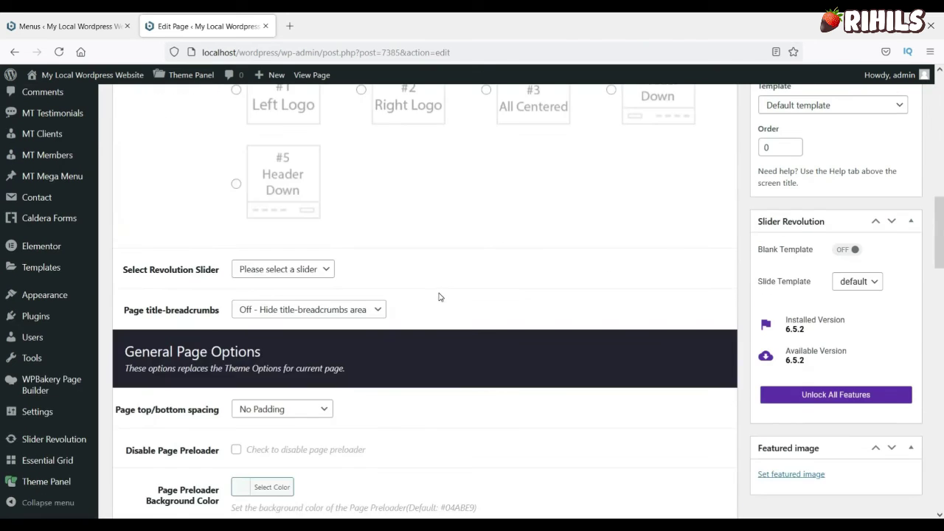
scroll(438, 297, down, 15)
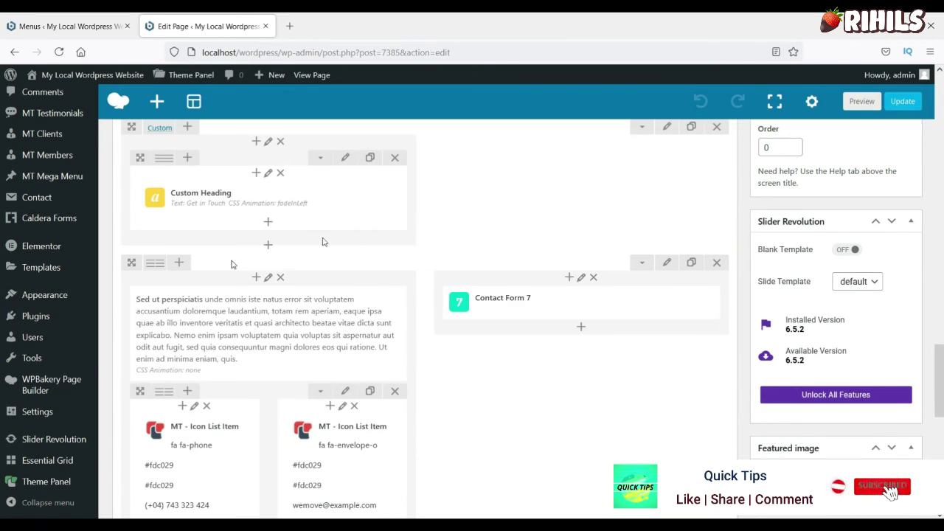
scroll(219, 243, down, 5)
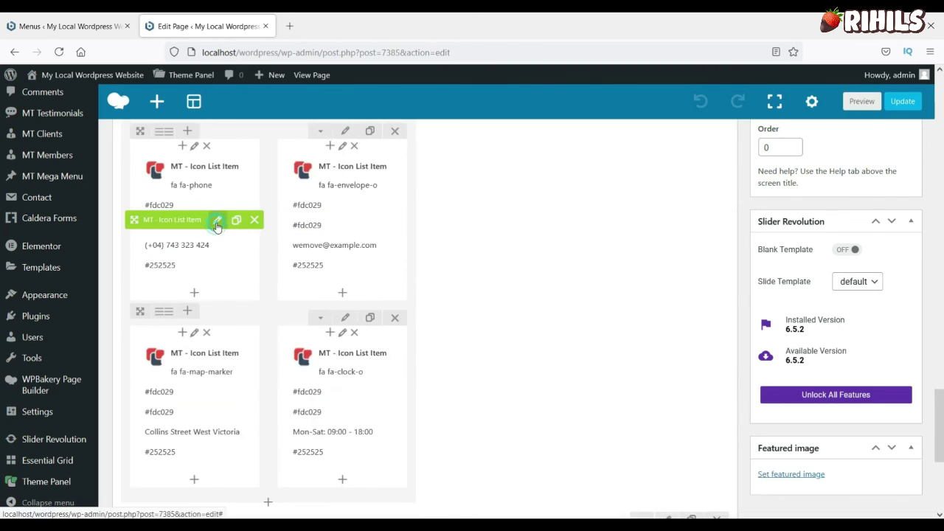
Inspect the icon settings of the phone MT - Icon List Item and close them without changes
click(216, 222)
scroll(589, 306, down, 2)
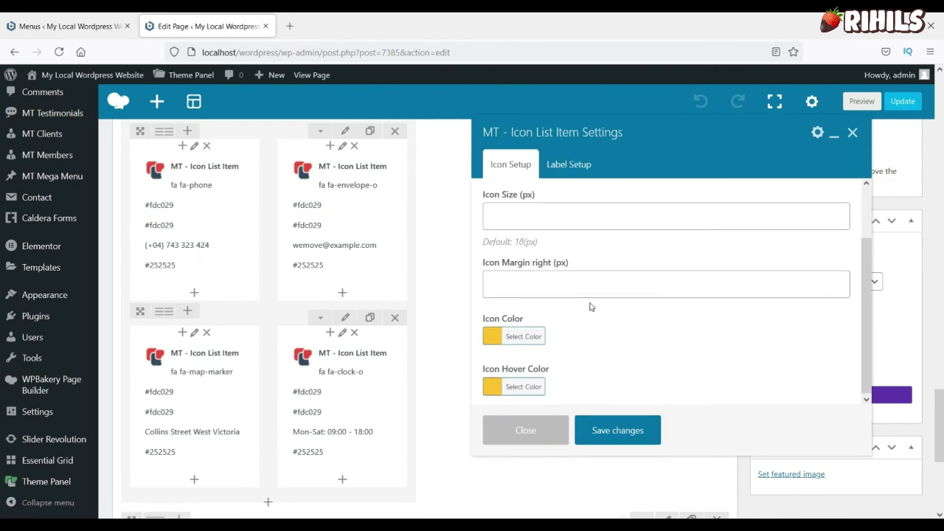
scroll(590, 306, up, 2)
click(852, 134)
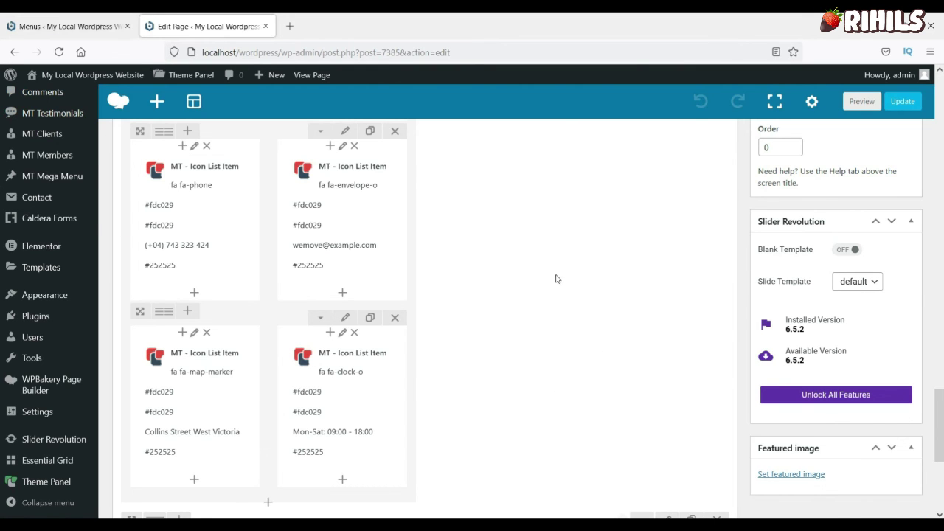
scroll(556, 278, up, 4)
scroll(557, 278, down, 5)
Return to the Menus admin page, then open the Theme Panel's General Settings and review the breadcrumbs and custom CSS options
click(33, 25)
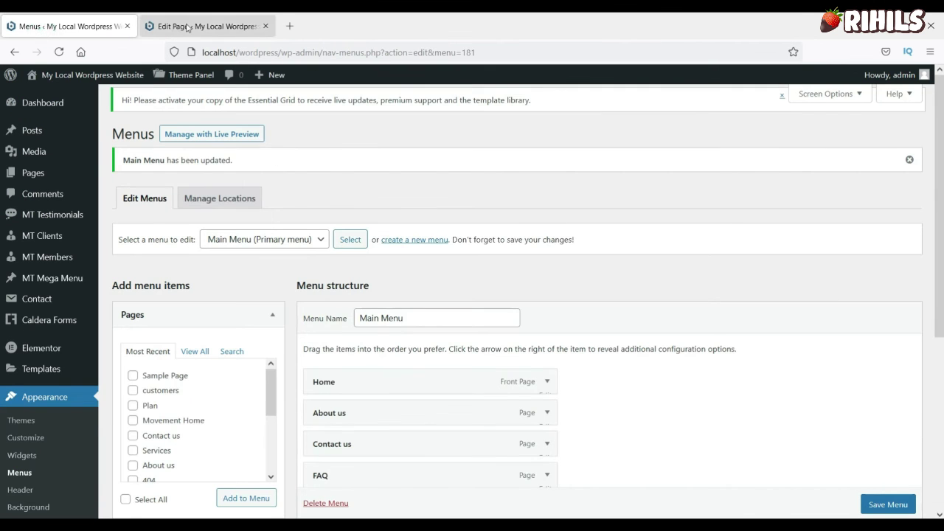
click(187, 27)
click(93, 29)
scroll(63, 172, down, 3)
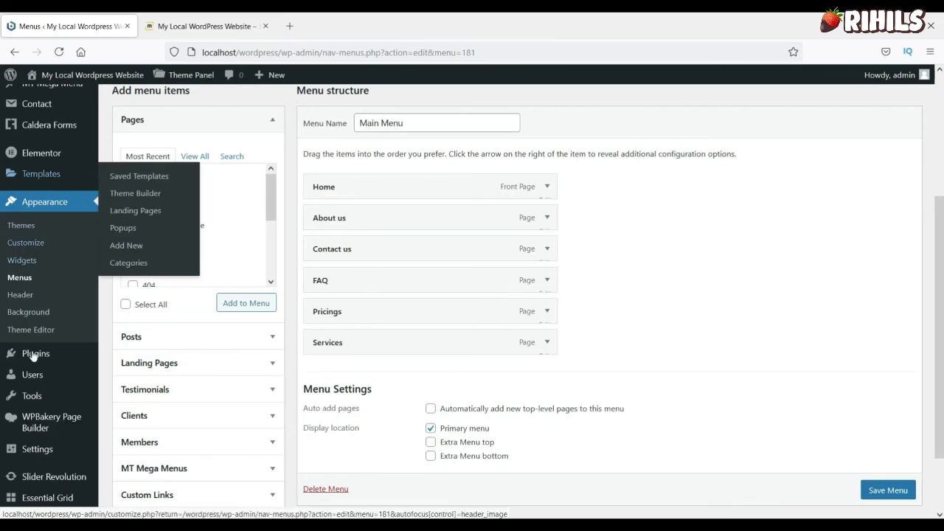
scroll(79, 394, down, 2)
mouse_move(43, 486)
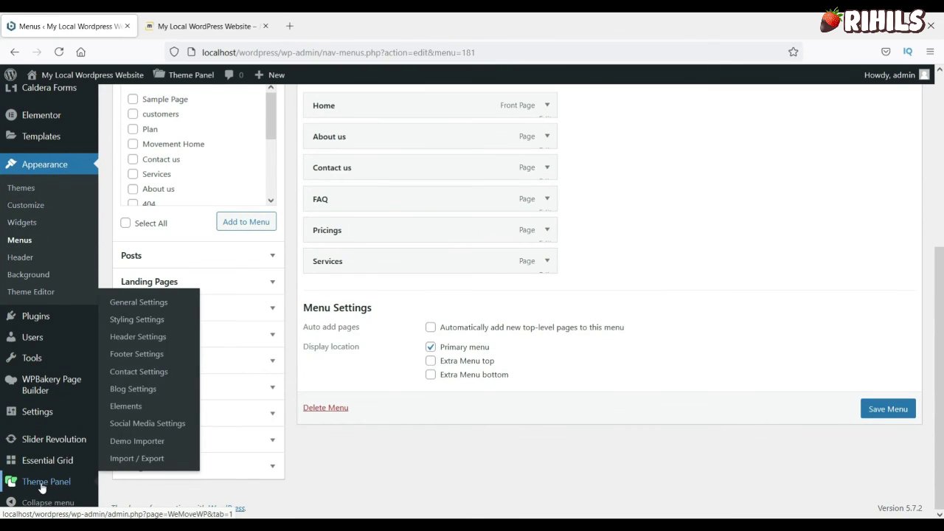
click(136, 302)
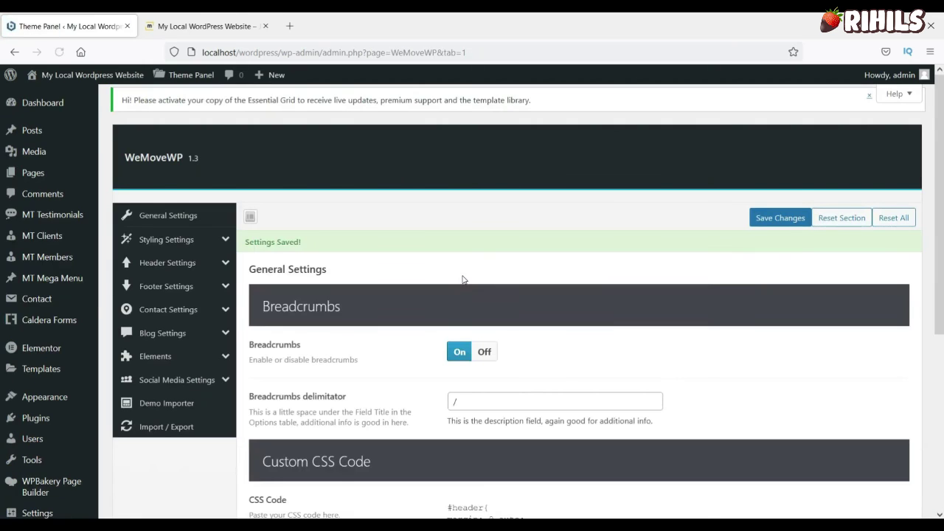
scroll(462, 277, down, 4)
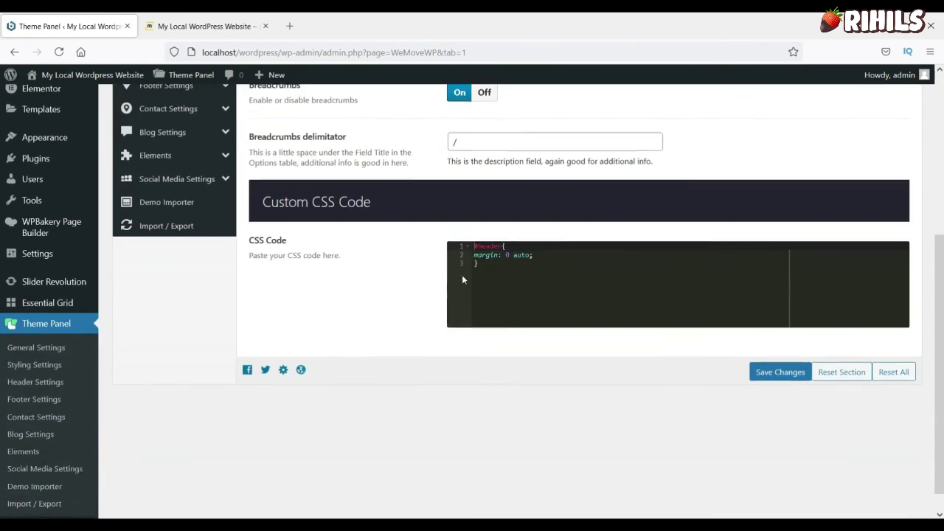
scroll(320, 301, up, 4)
Open the theme's Header - General settings and review the header layout, sticky navigation, search icon and header info options
click(148, 301)
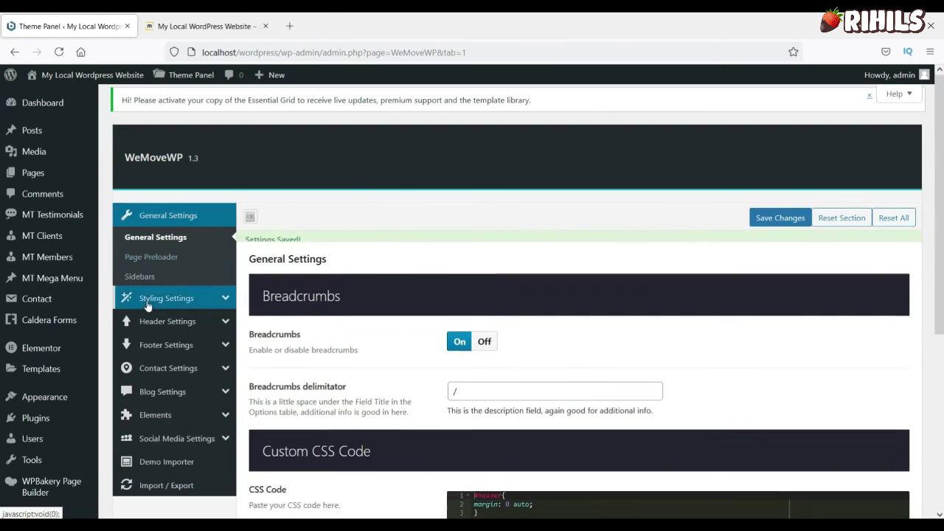
click(166, 341)
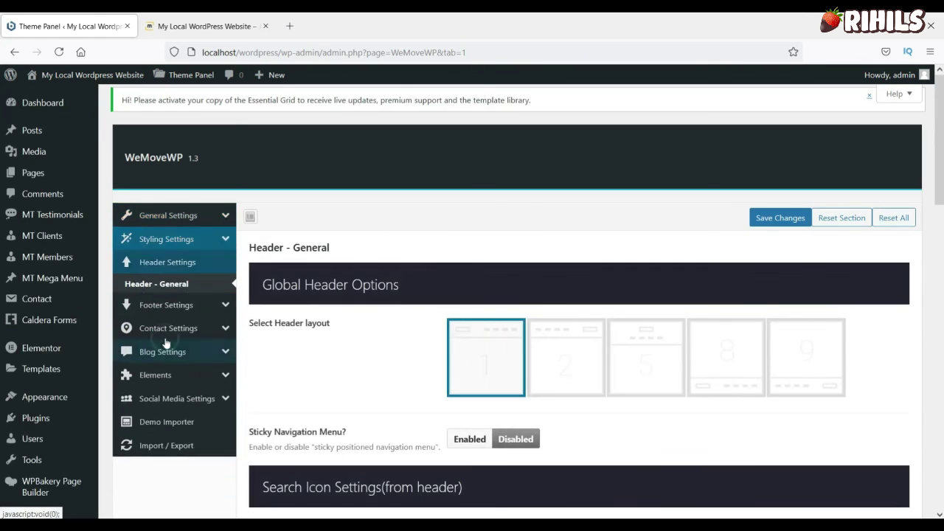
scroll(564, 359, down, 3)
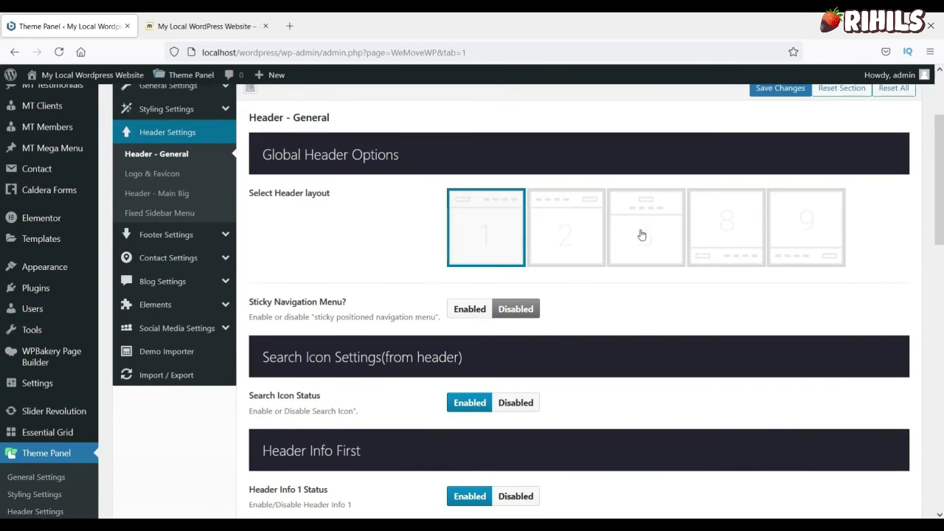
scroll(600, 205, down, 2)
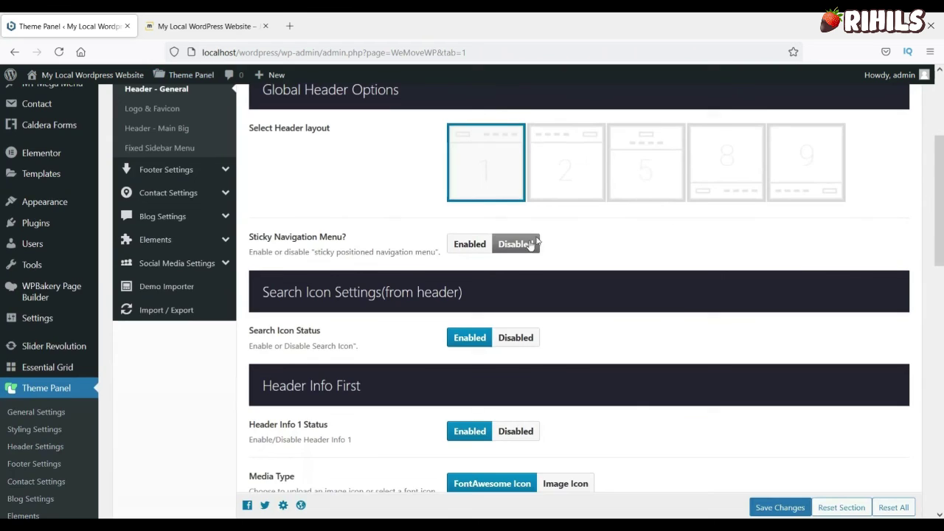
scroll(531, 245, down, 3)
scroll(312, 250, up, 6)
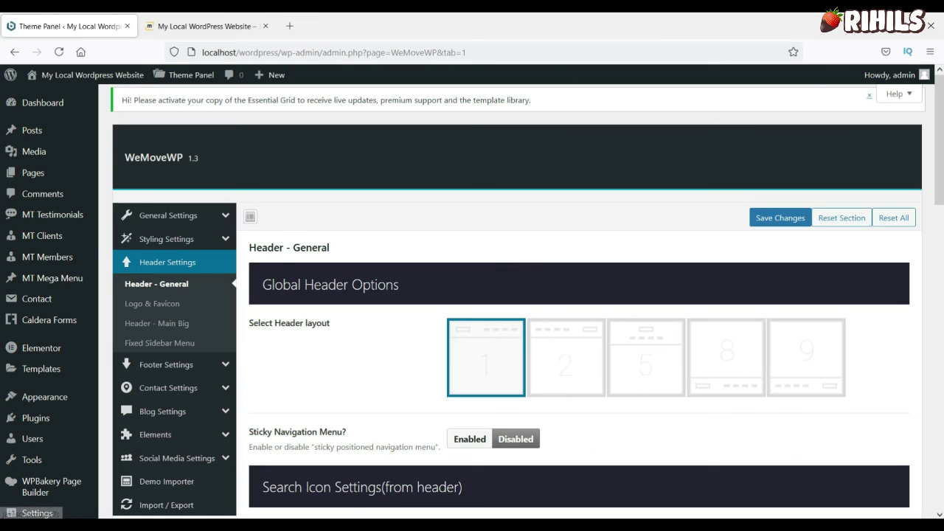
Open the site's installed themes, go to adding a new theme, and search the theme directory for "astra"
mouse_move(59, 400)
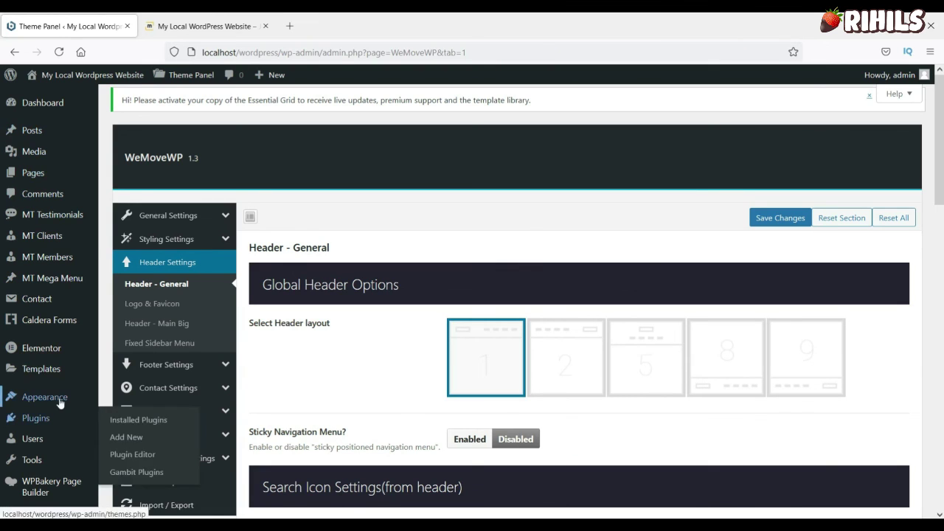
click(126, 380)
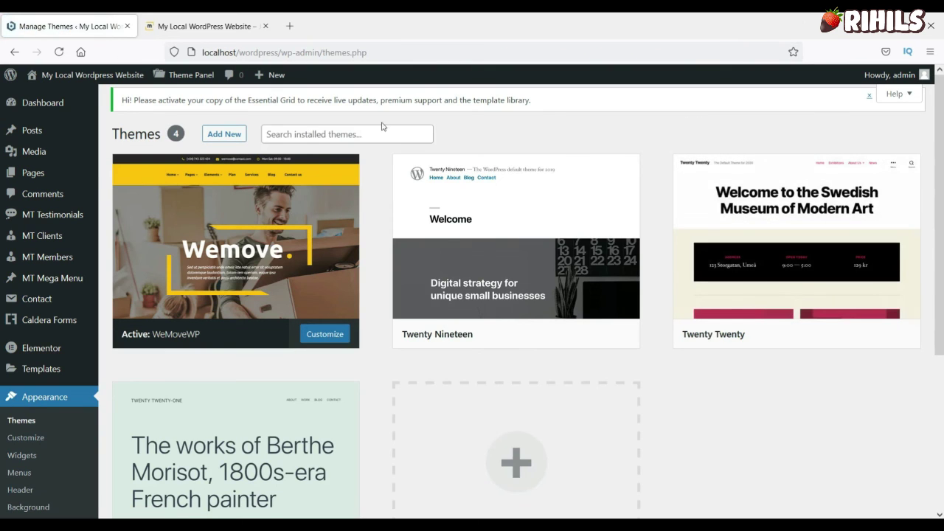
click(221, 133)
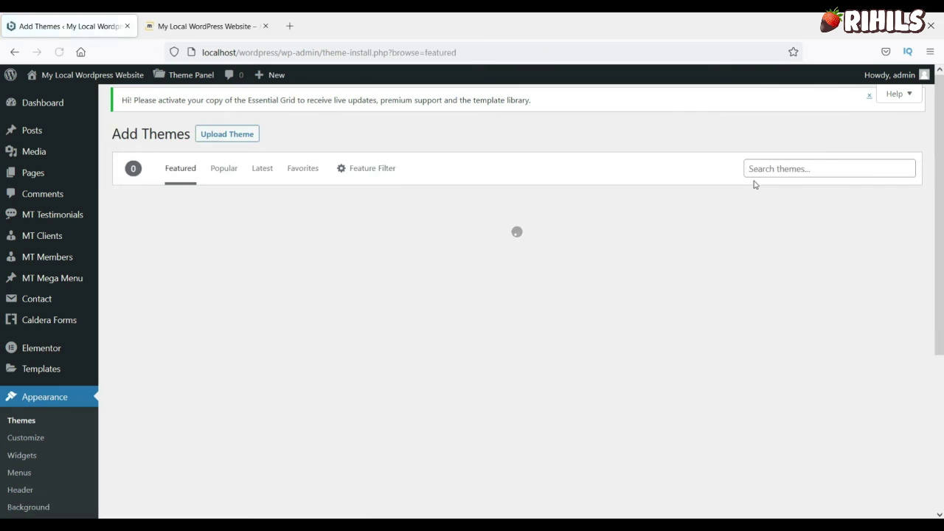
click(783, 168)
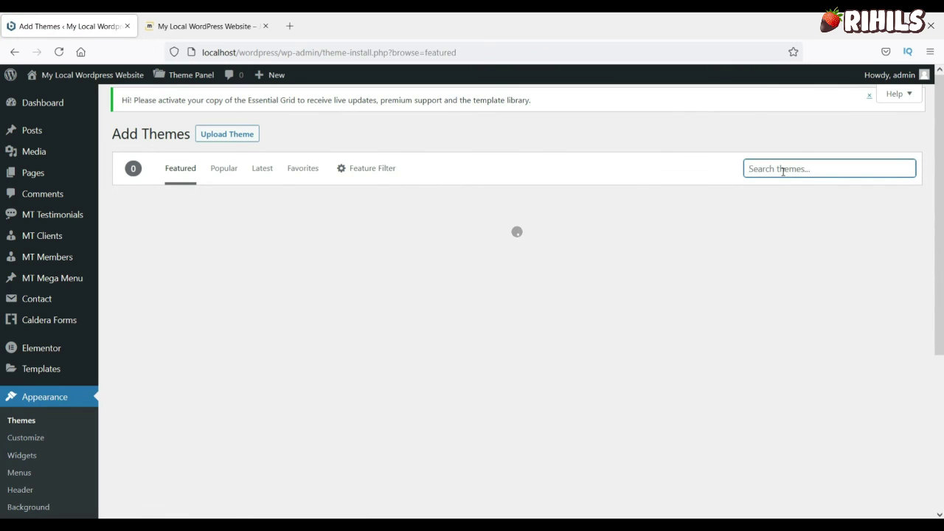
text(astra)
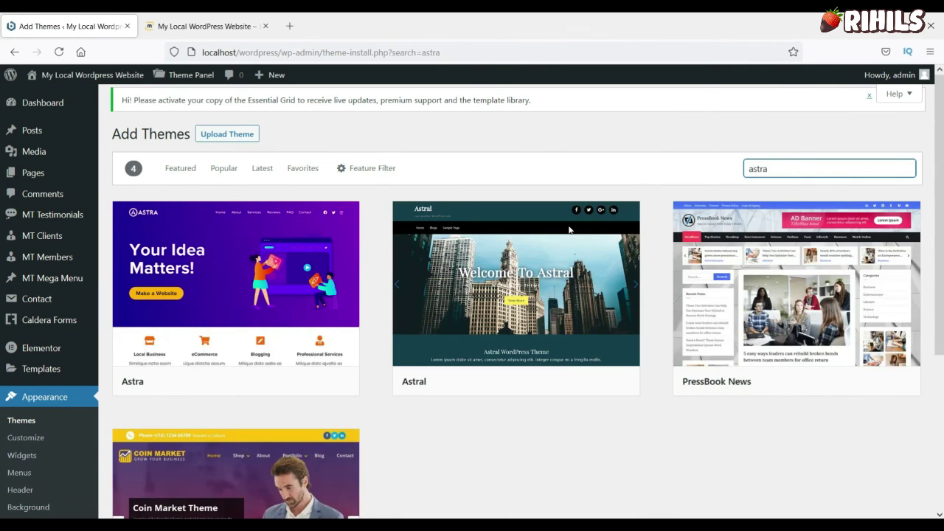
mouse_move(224, 287)
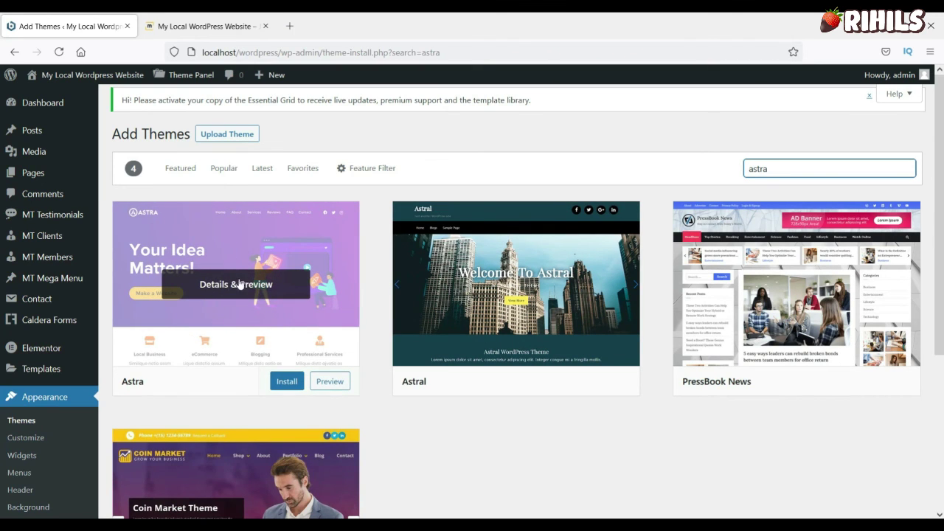
click(549, 466)
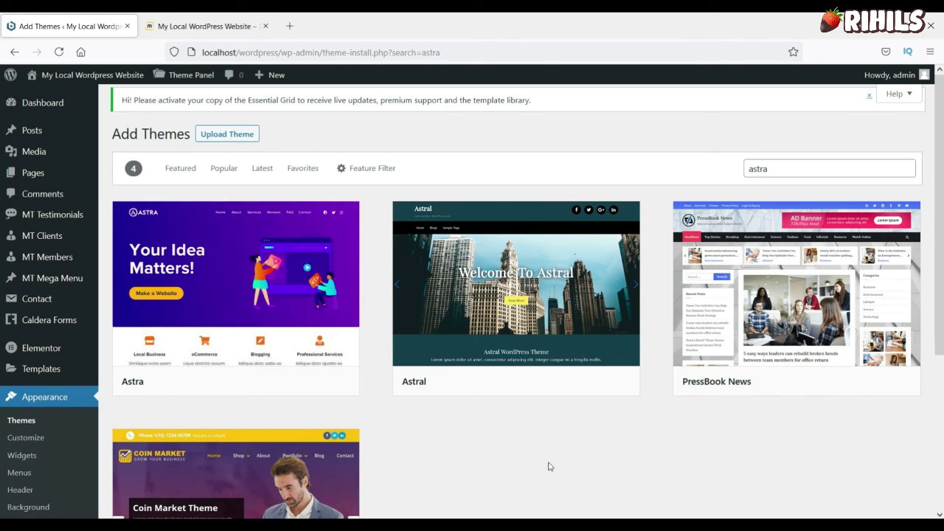